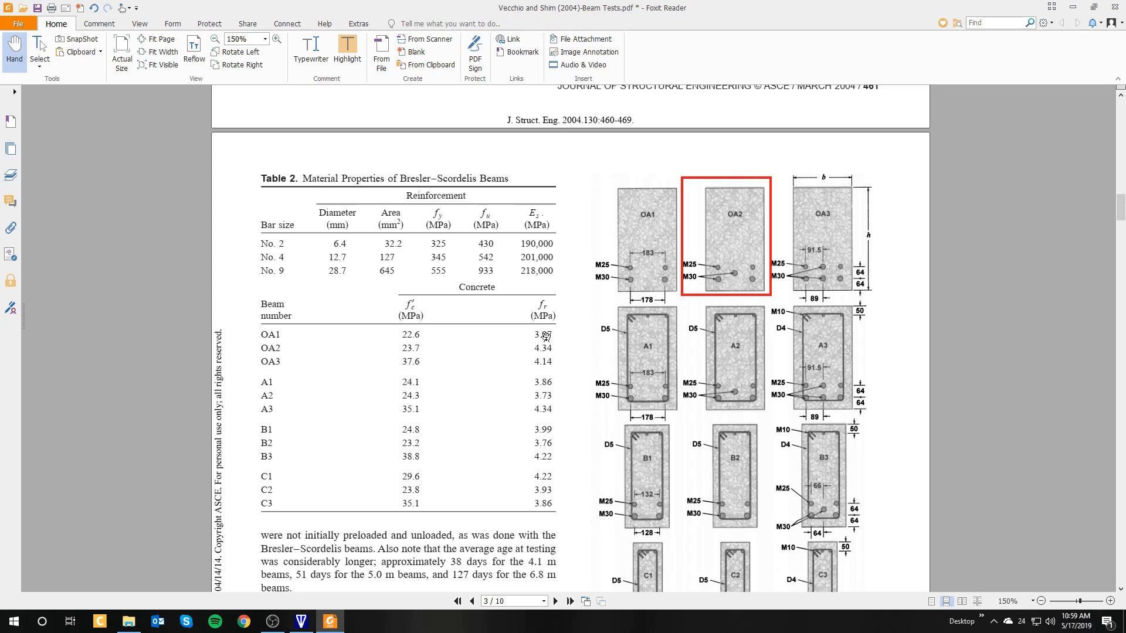
# - Examine the cross-section, elevation and dimension details of beam OA2 in the beam test paper
pyautogui.keyDown('ctrl'); pyautogui.scroll(-1, 545, 337); pyautogui.keyUp('ctrl')
pyautogui.moveTo(1122, 203)
pyautogui.mouseDown()
pyautogui.moveTo(1121, 110)
pyautogui.moveTo(1121, 240)
pyautogui.moveTo(1123, 218)
pyautogui.mouseUp()
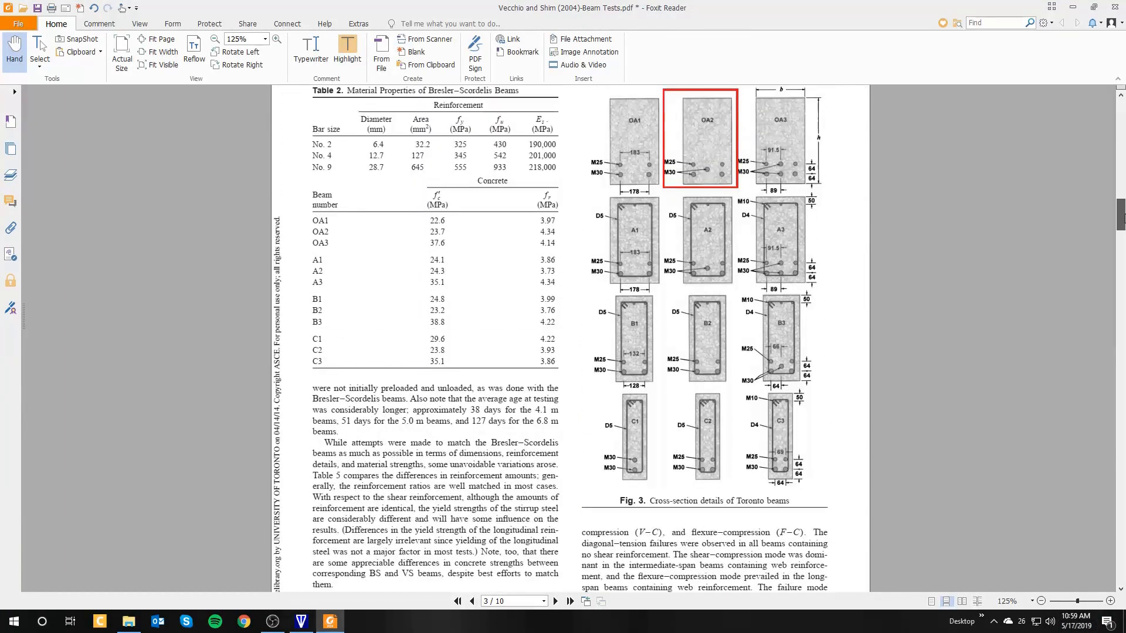
pyautogui.scroll(-7, 994, 242)
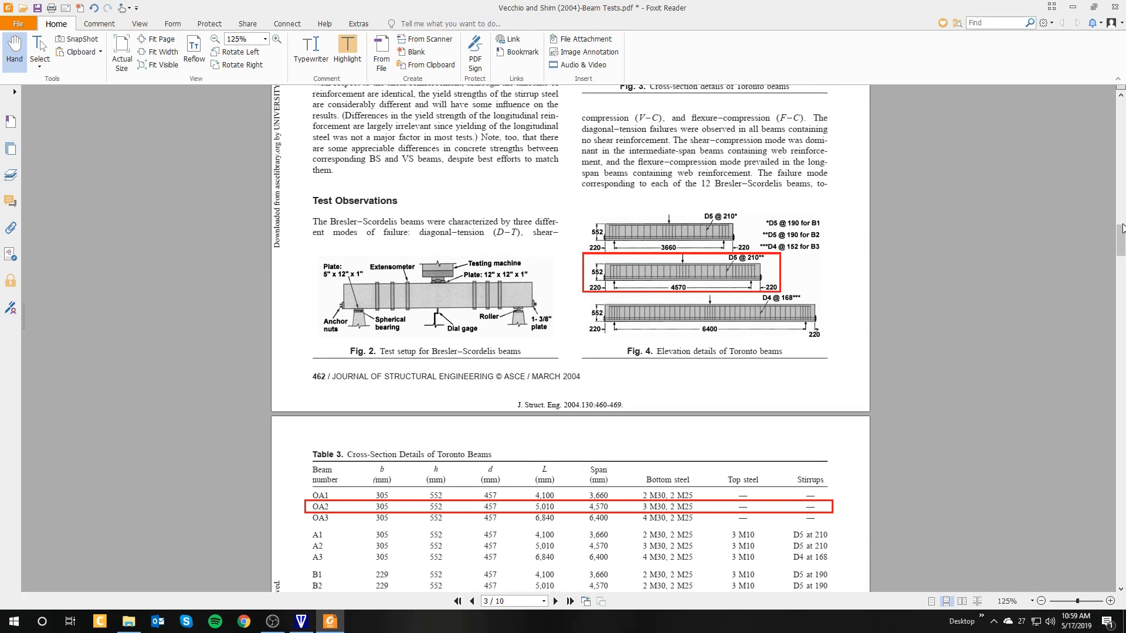
pyautogui.moveTo(1121, 228)
pyautogui.mouseDown()
pyautogui.moveTo(1121, 282)
pyautogui.moveTo(1120, 209)
pyautogui.mouseUp()
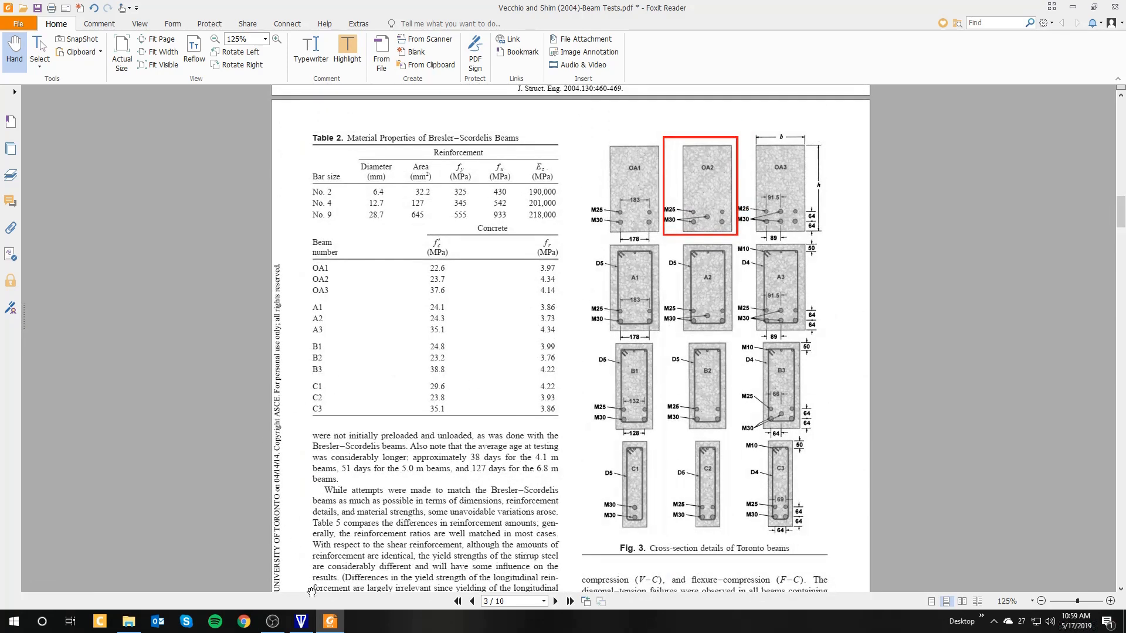
# - Switch to FormWorks, open the material property definitions and add a new reinforced concrete material type
pyautogui.click(301, 621)
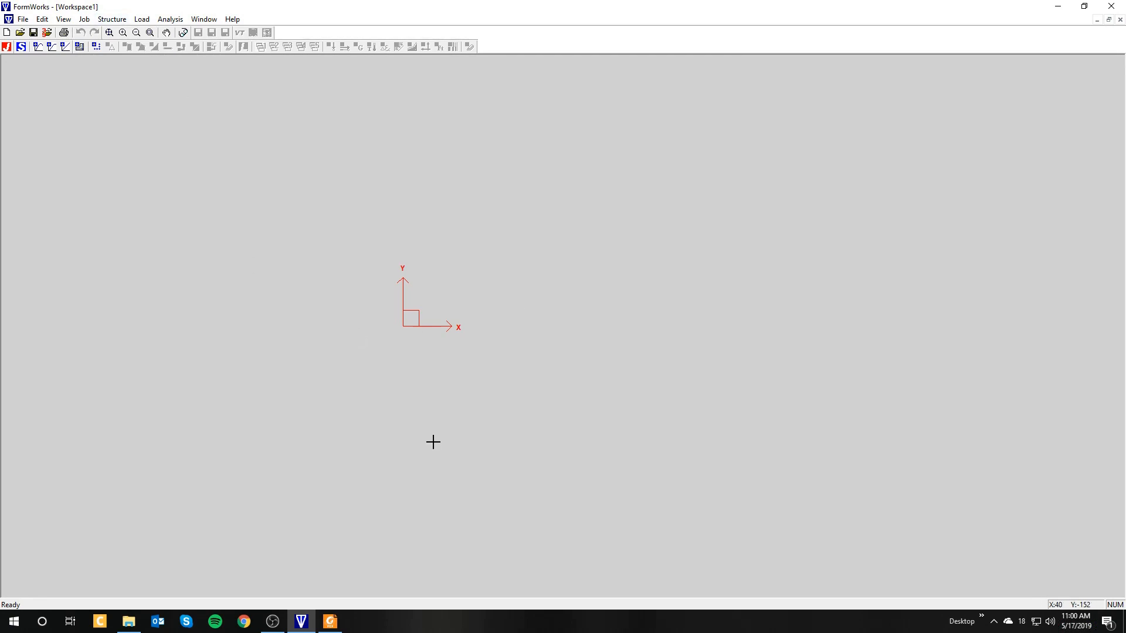
pyautogui.click(112, 19)
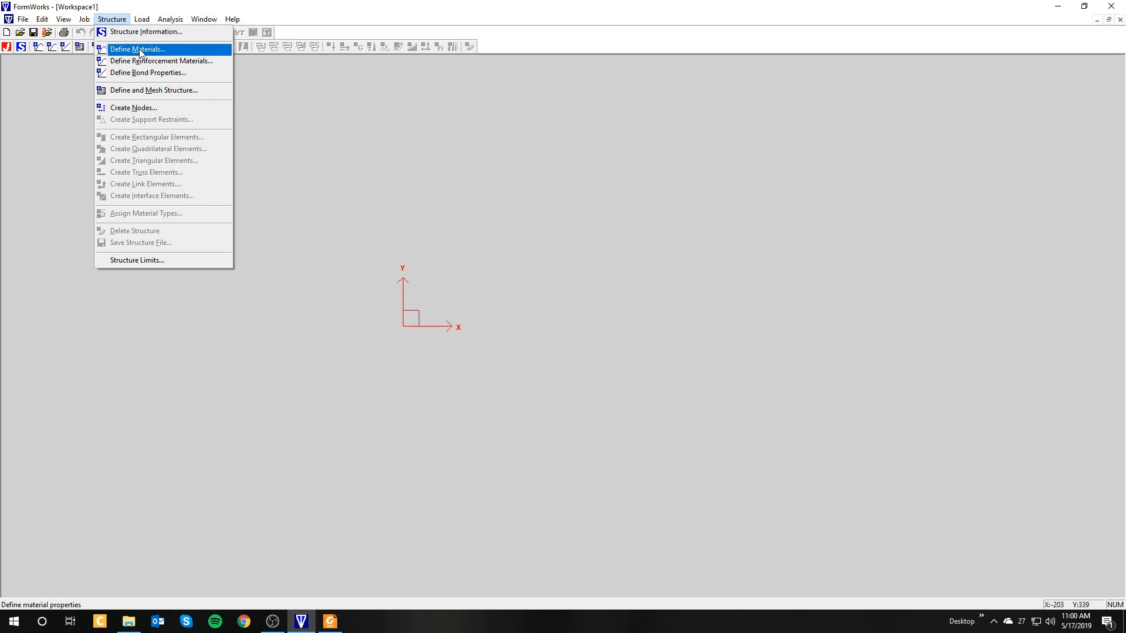
pyautogui.click(53, 82)
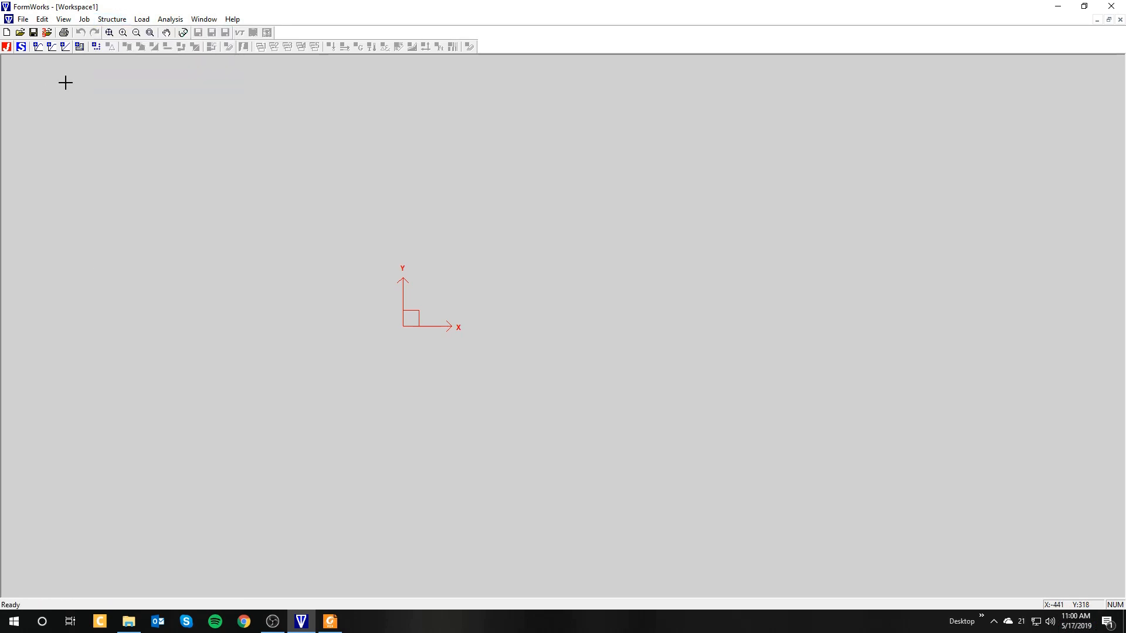
pyautogui.click(38, 47)
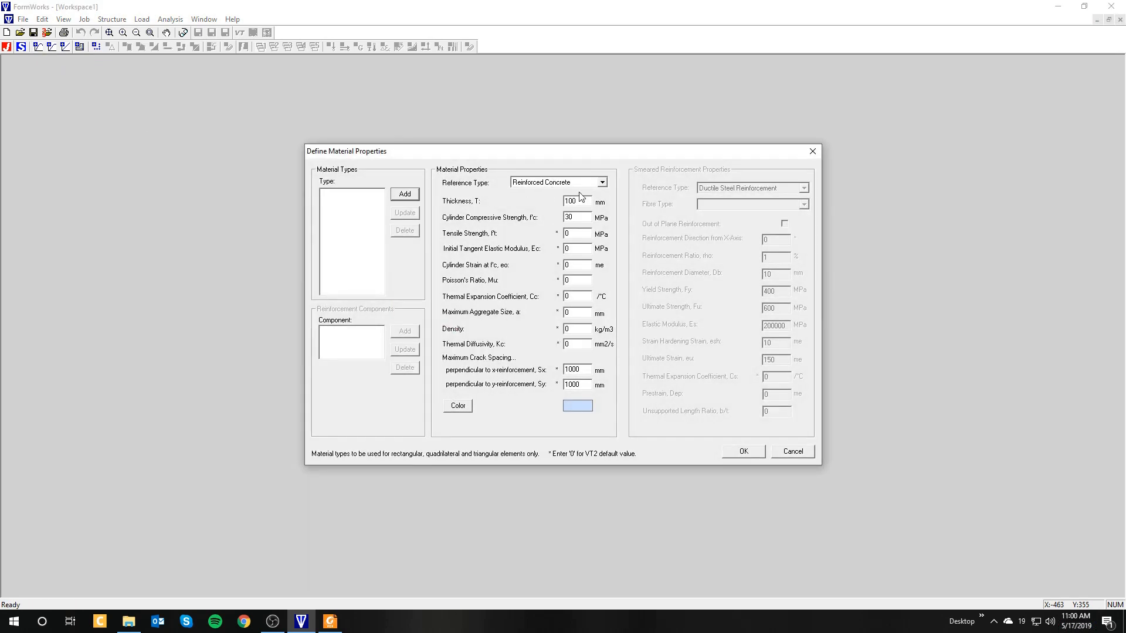
pyautogui.click(404, 195)
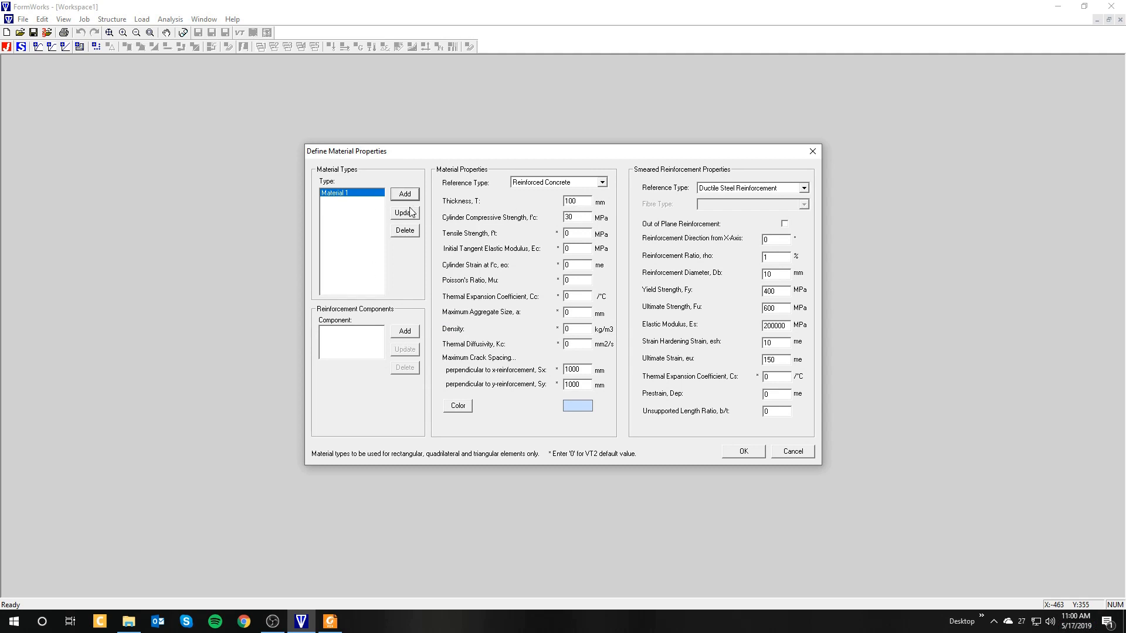
# - Set the material's thickness to 305 mm, taking beam OA2's width b from Table 3 of the paper in Foxit Reader
pyautogui.doubleClick(579, 203)
pyautogui.moveTo(523, 156); pyautogui.dragTo(712, 220)
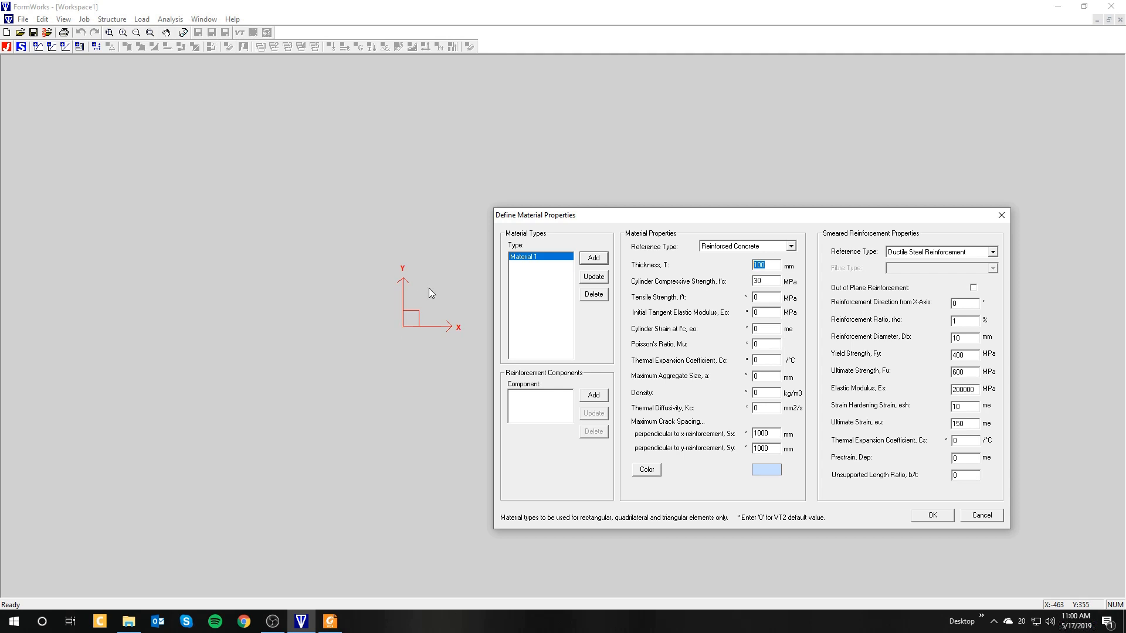
pyautogui.moveTo(648, 216); pyautogui.dragTo(501, 217)
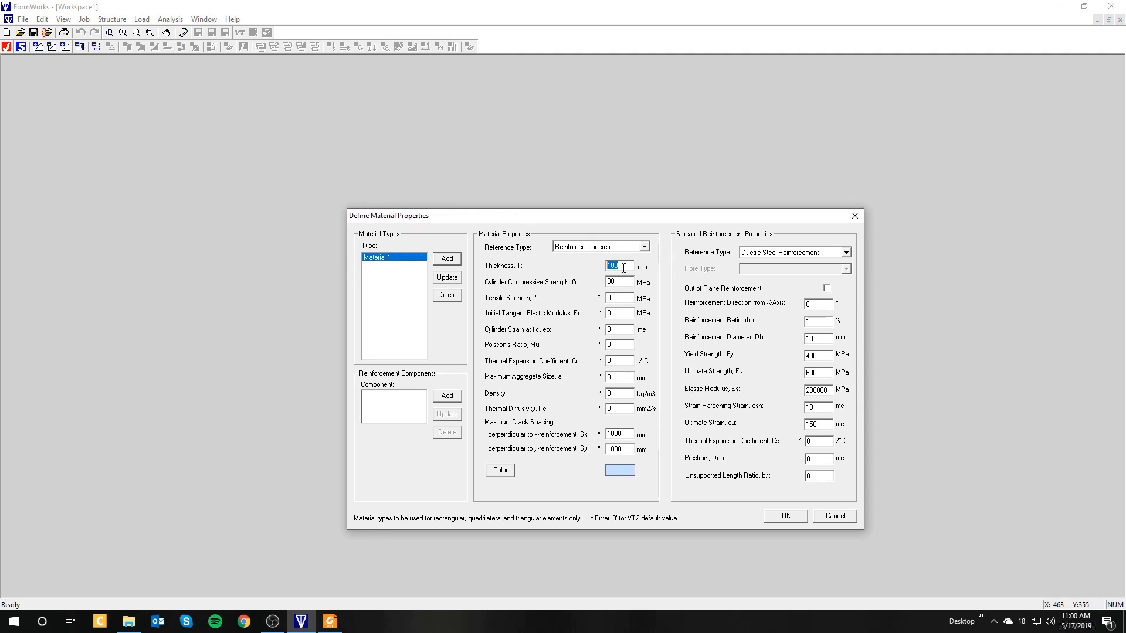
pyautogui.click(335, 620)
pyautogui.scroll(-5, 502, 434)
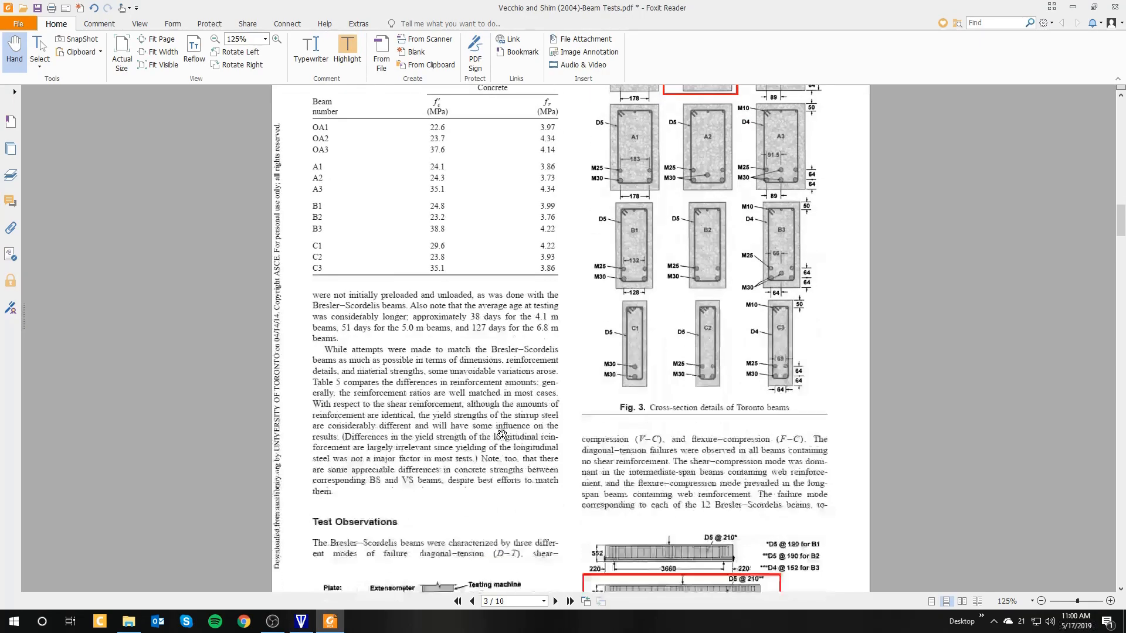
pyautogui.scroll(2, 502, 435)
pyautogui.scroll(-6, 502, 434)
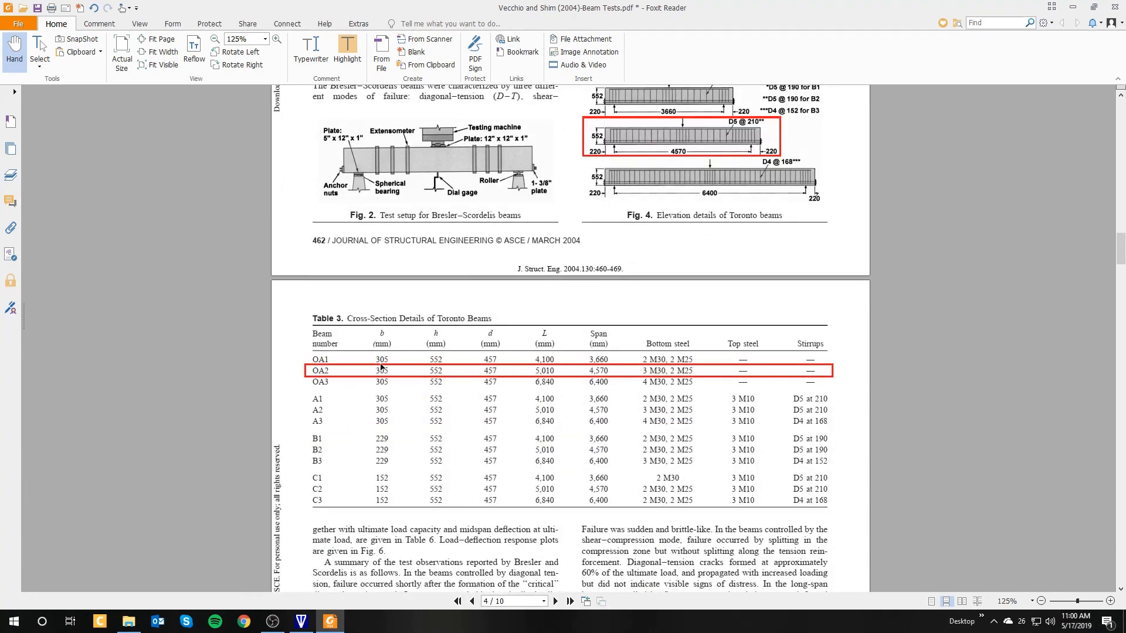
pyautogui.scroll(10, 404, 373)
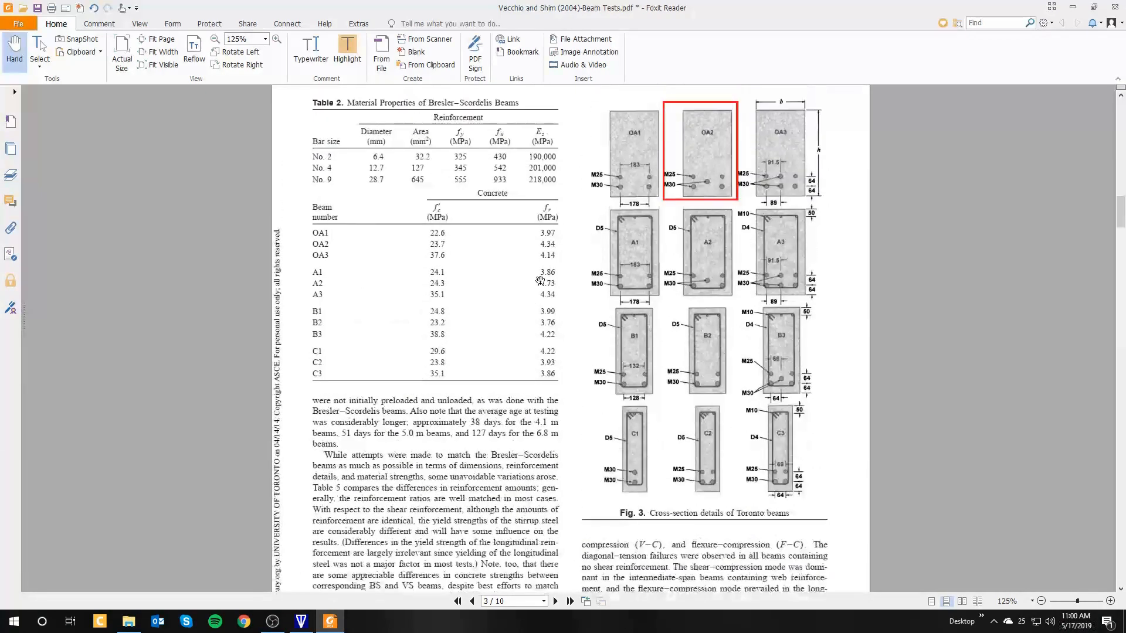
pyautogui.scroll(-8, 624, 257)
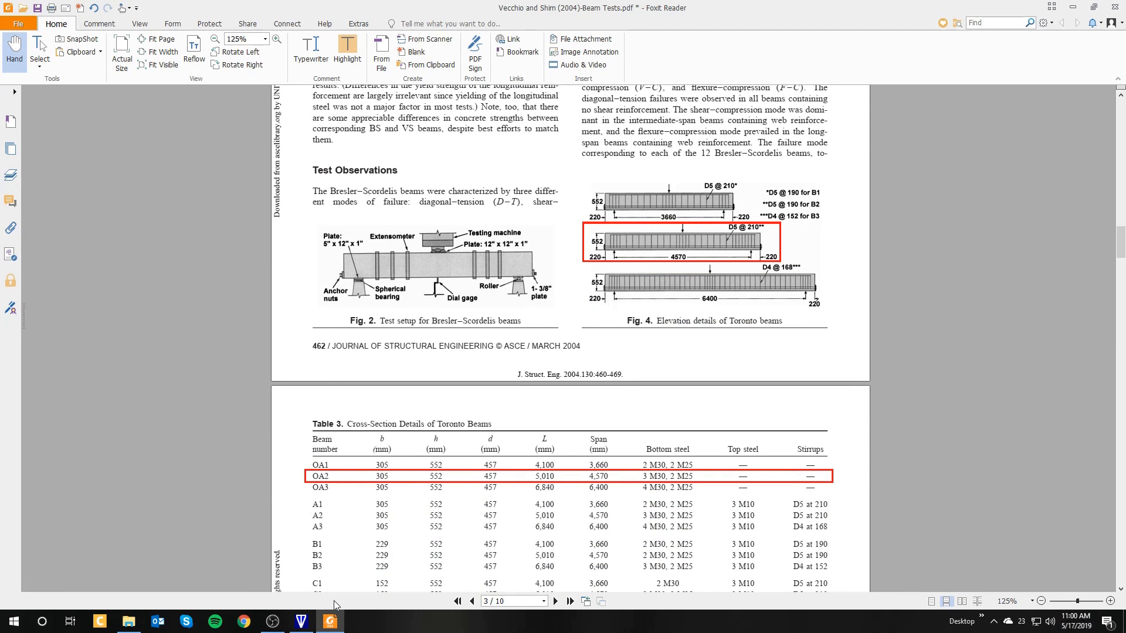
pyautogui.click(301, 621)
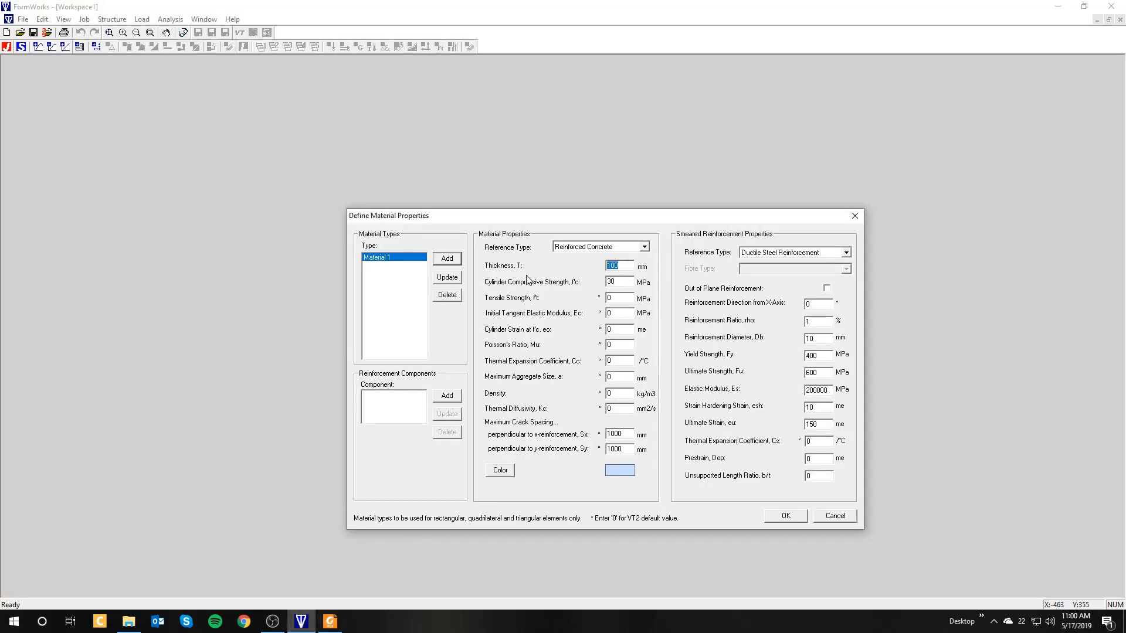
pyautogui.write('305')
# - Set the cylinder compressive strength to 25.9 MPa, taken from the OA2 row of Table 4 in the paper
pyautogui.click(328, 625)
pyautogui.scroll(-10, 426, 260)
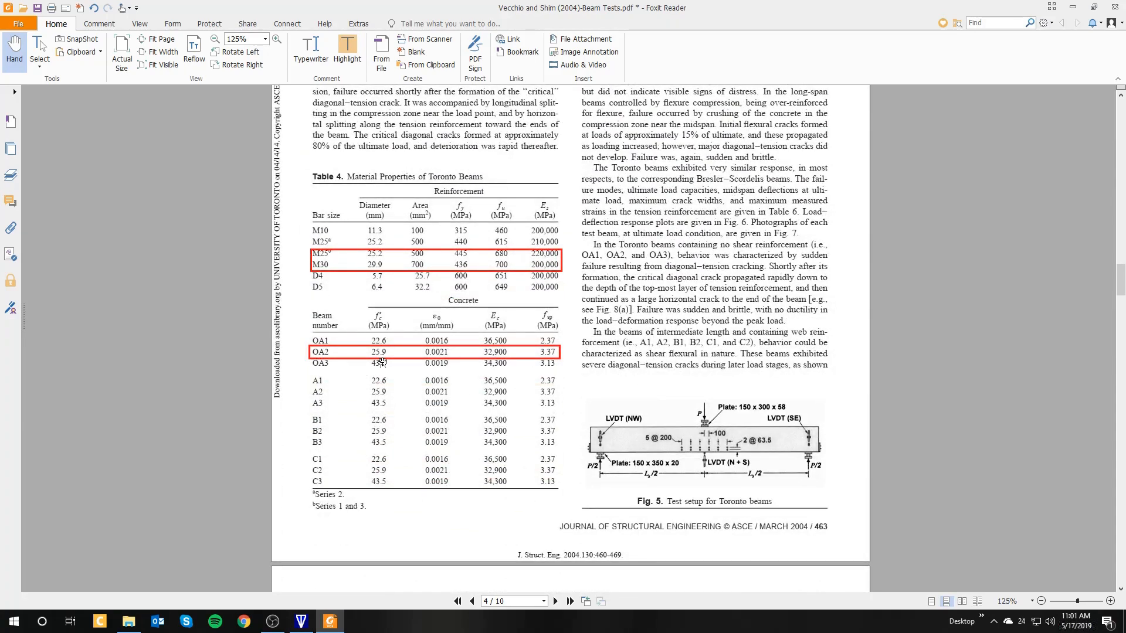
pyautogui.click(301, 621)
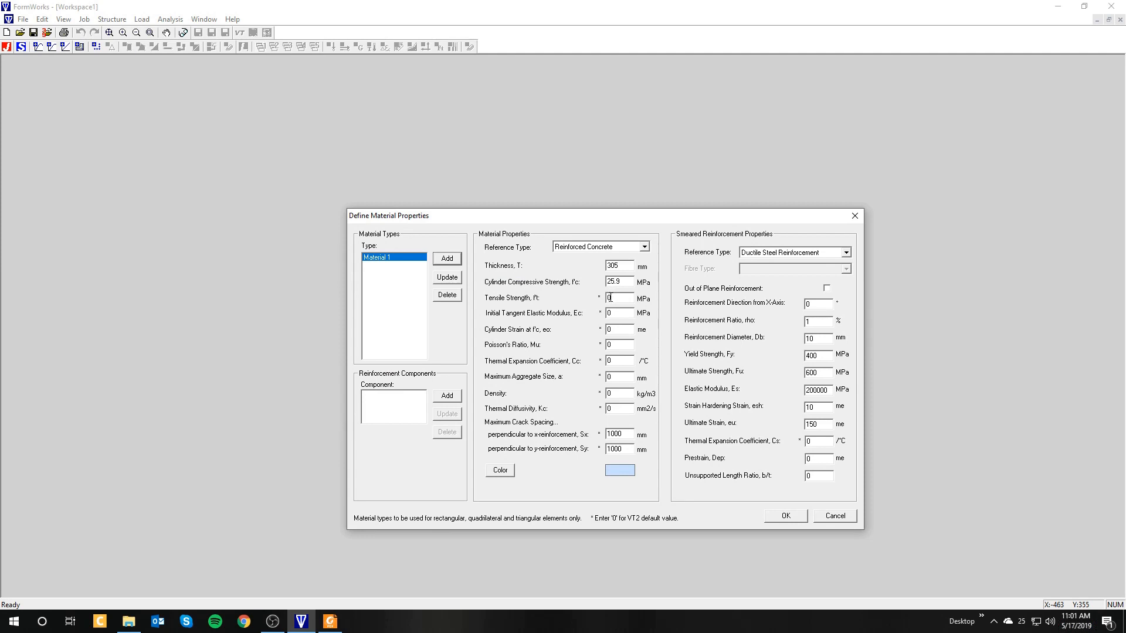
# - Review the material's concrete properties, from compressive and tensile strength to maximum crack spacing
pyautogui.click(614, 315)
pyautogui.click(613, 332)
pyautogui.click(608, 347)
pyautogui.click(613, 361)
pyautogui.click(614, 405)
pyautogui.click(615, 434)
pyautogui.doubleClick(609, 298)
pyautogui.click(612, 297)
pyautogui.moveTo(629, 283); pyautogui.dragTo(544, 285)
pyautogui.doubleClick(612, 299)
pyautogui.moveTo(623, 281); pyautogui.dragTo(601, 279)
pyautogui.moveTo(608, 221); pyautogui.dragTo(551, 186)
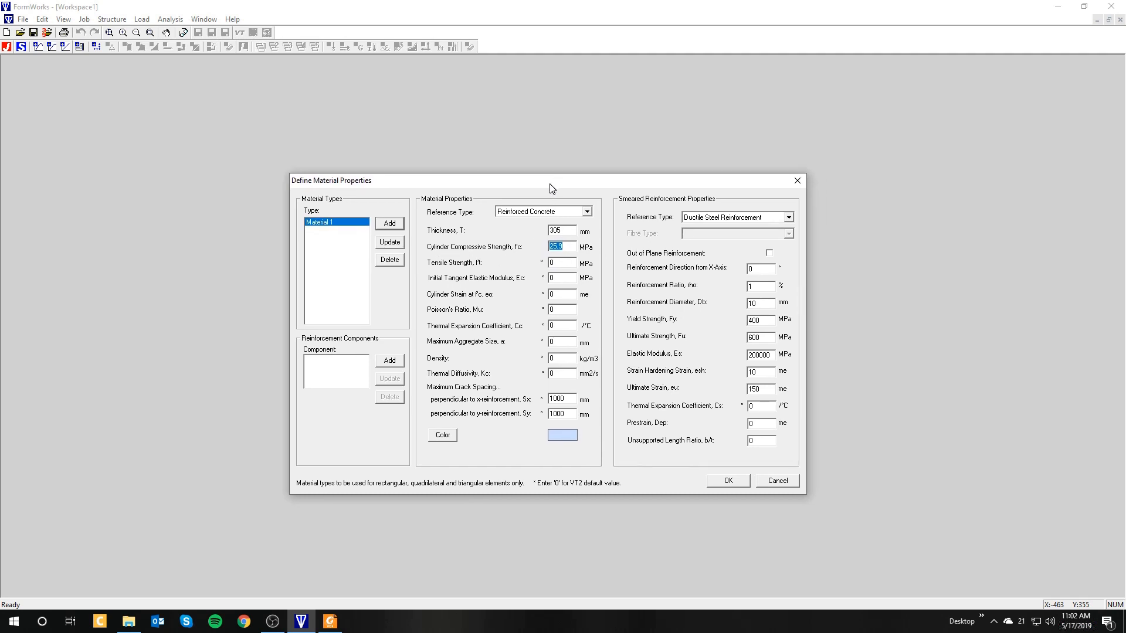
pyautogui.click(565, 247)
pyautogui.moveTo(556, 185); pyautogui.dragTo(547, 172)
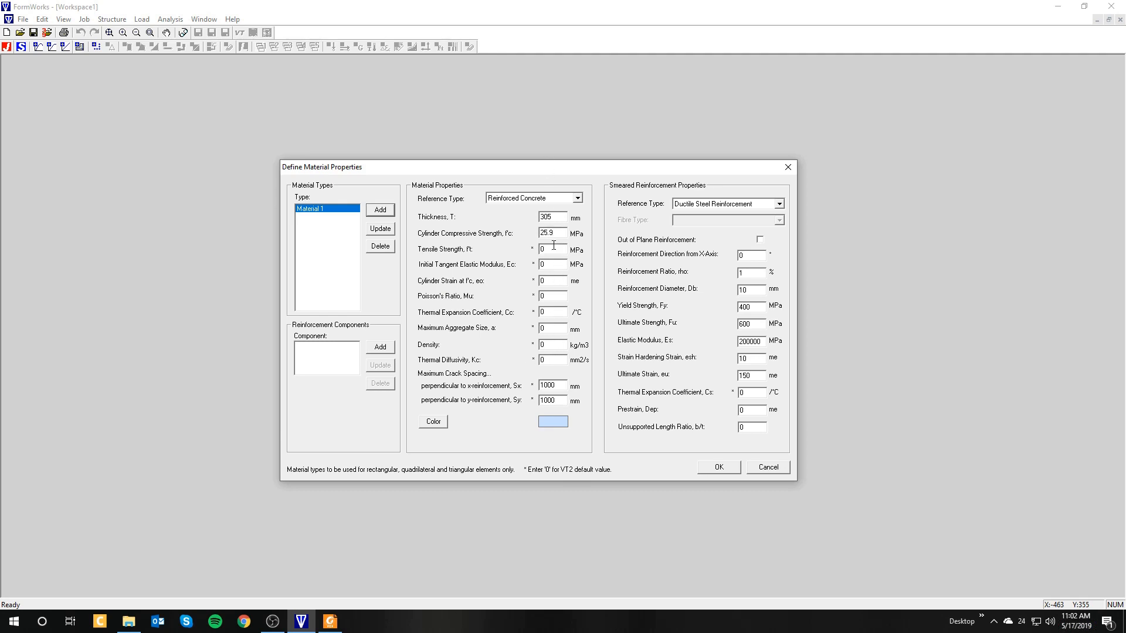
# - Check beam OA2's reinforcement layout in the paper's tables, elevation figure and cross-section figure, and return to FormWorks
pyautogui.click(339, 625)
pyautogui.scroll(5, 756, 328)
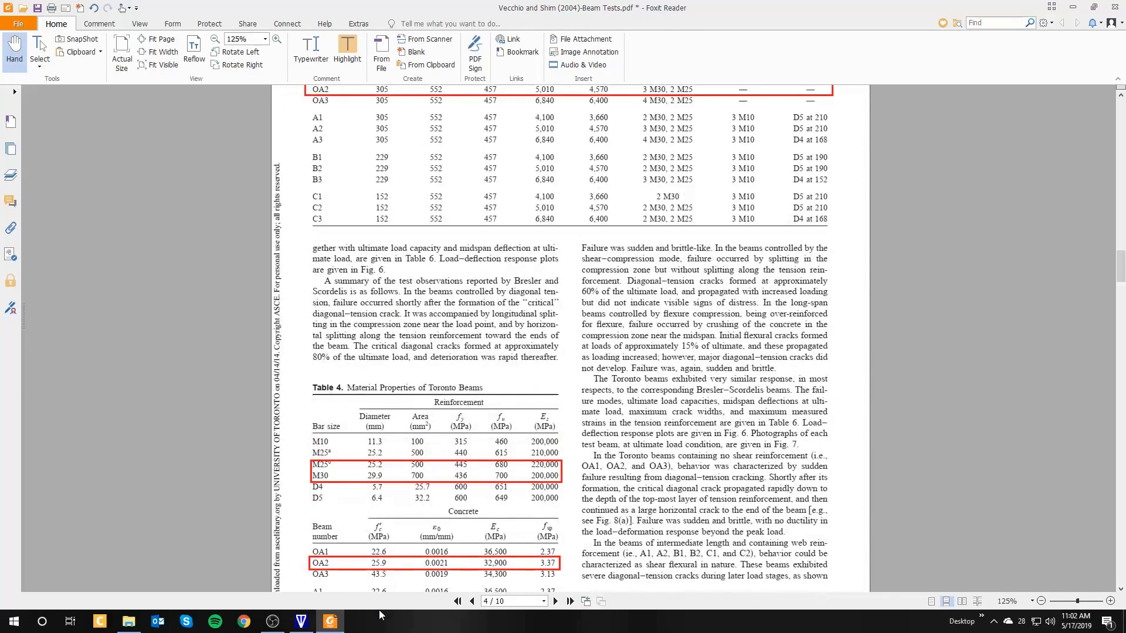
pyautogui.click(301, 621)
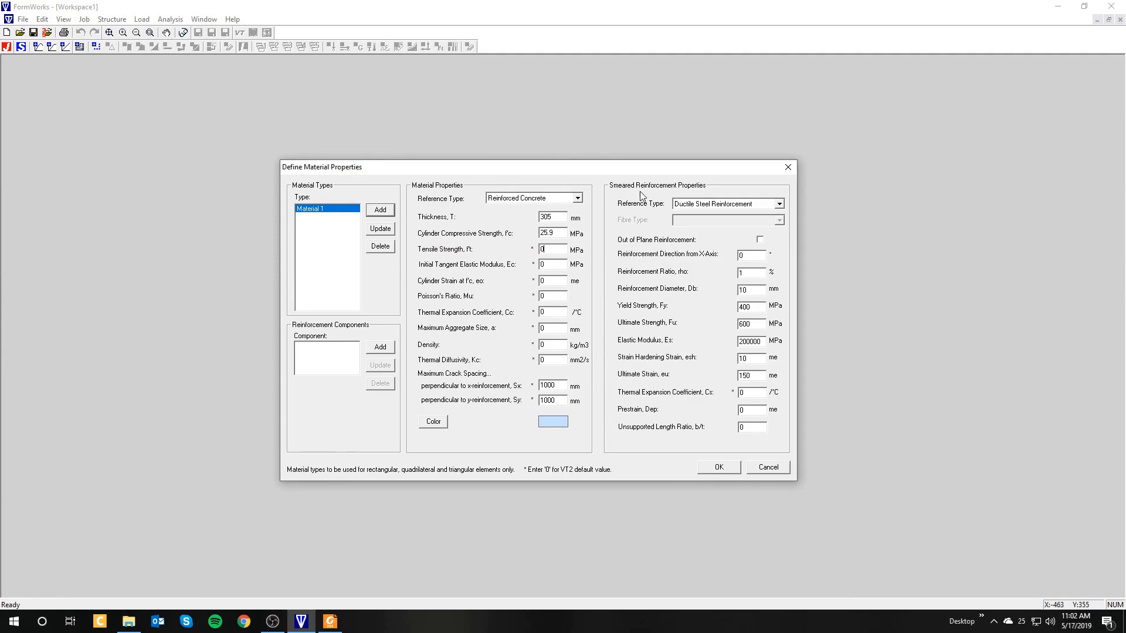
pyautogui.click(330, 623)
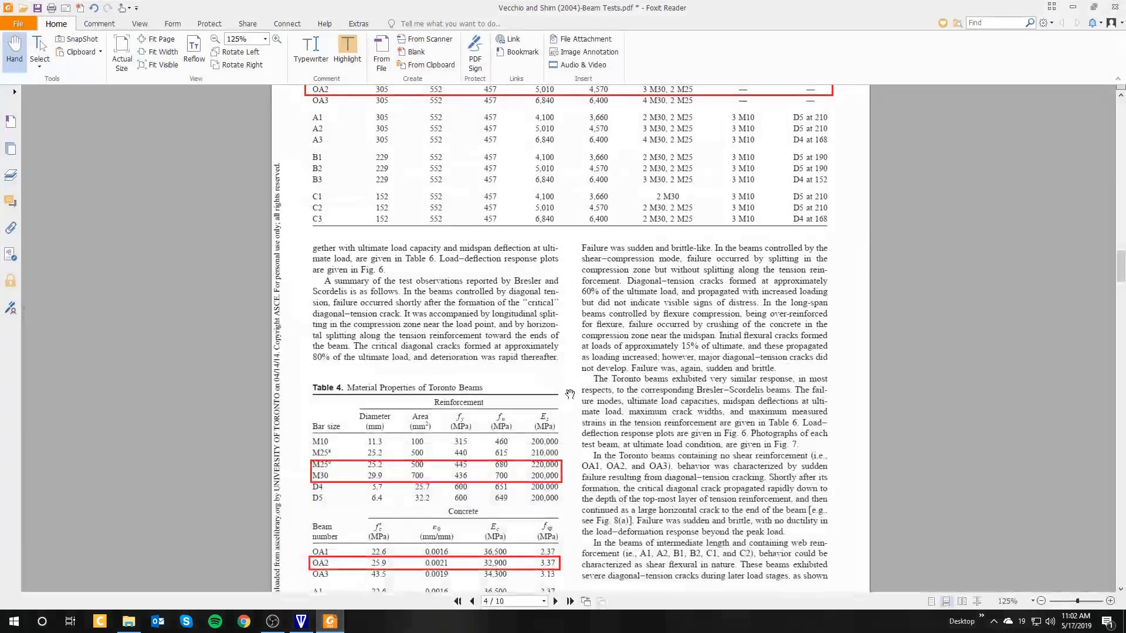
pyautogui.scroll(10, 570, 394)
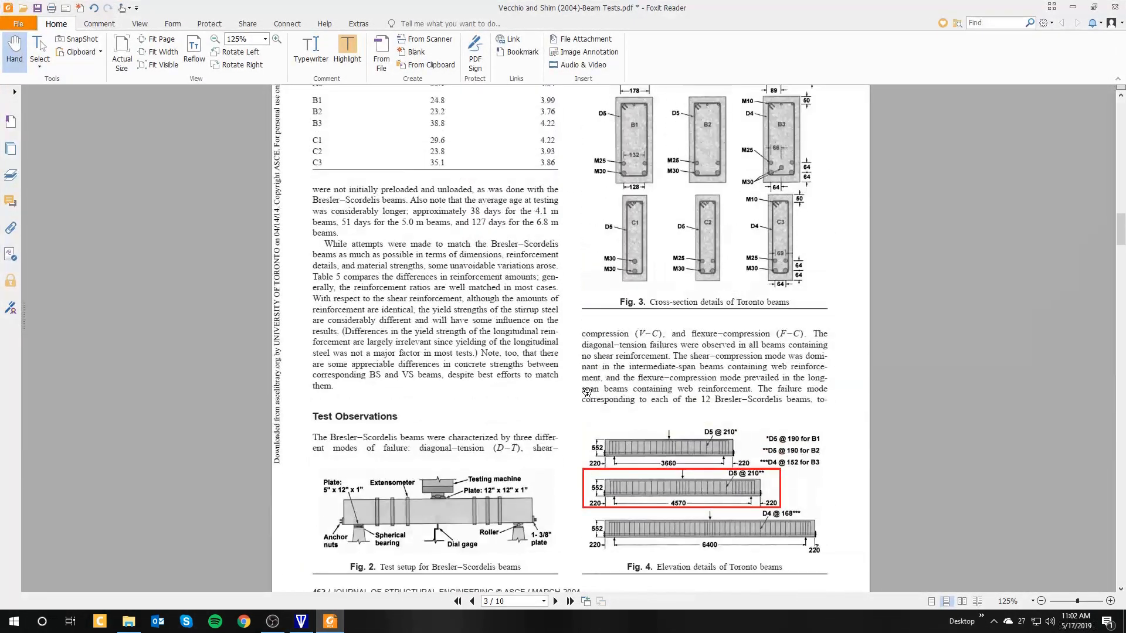
pyautogui.scroll(-2, 586, 392)
pyautogui.keyDown('ctrl'); pyautogui.scroll(5, 659, 423); pyautogui.keyUp('ctrl')
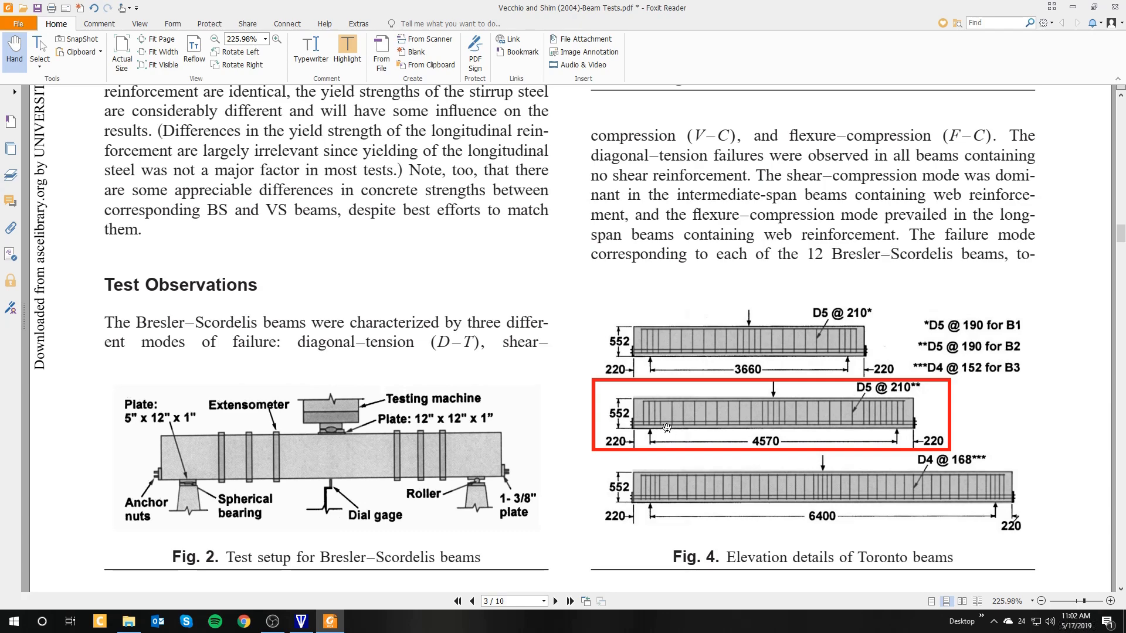
pyautogui.scroll(2, 667, 404)
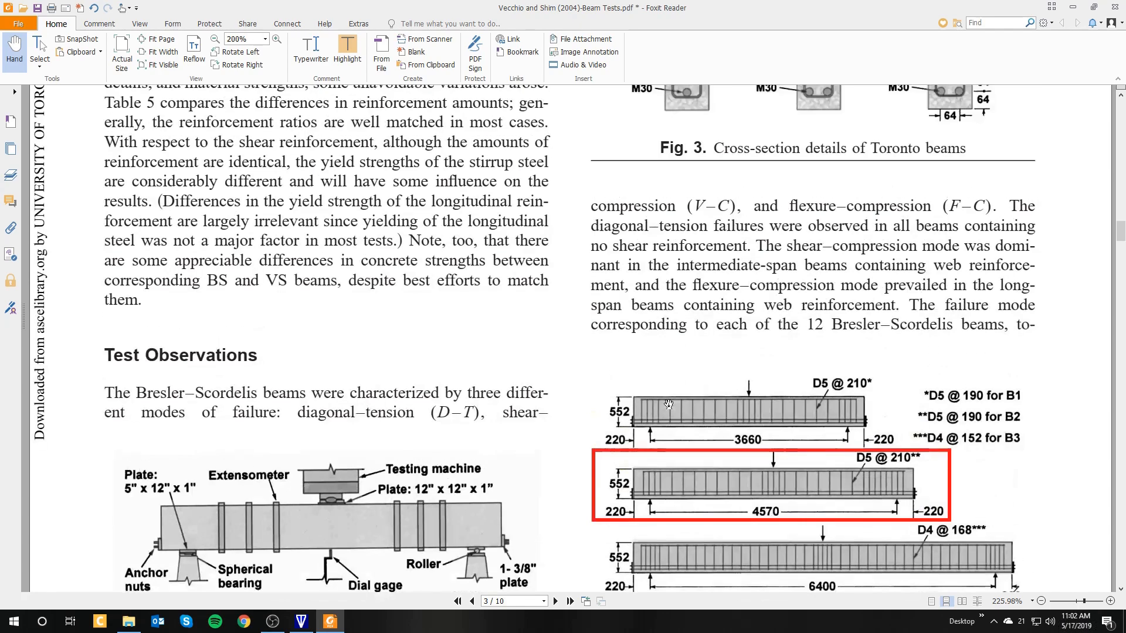
pyautogui.keyDown('ctrl'); pyautogui.scroll(-3, 668, 404); pyautogui.keyUp('ctrl')
pyautogui.scroll(3, 668, 404)
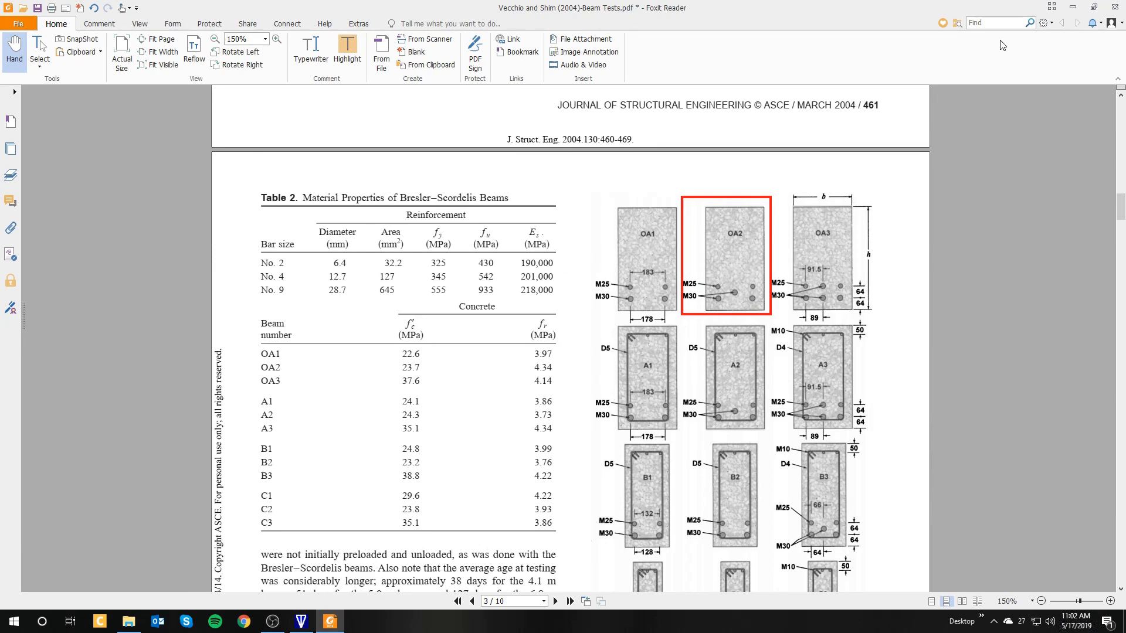
pyautogui.click(313, 624)
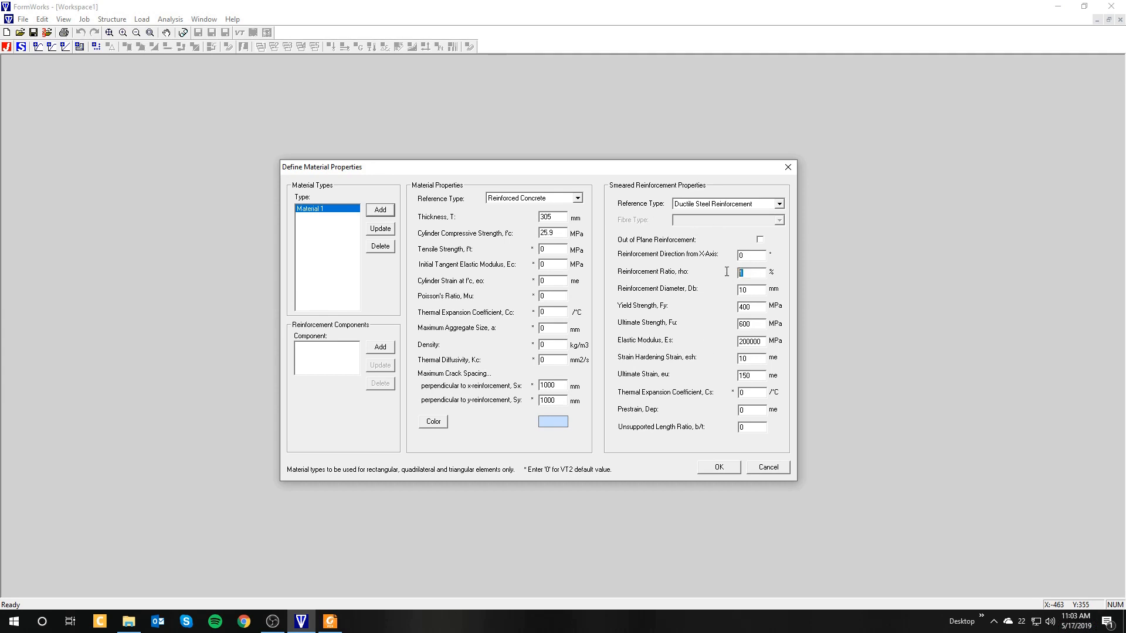
# - Update the concrete material type without adding a smeared reinforcement component, and accept the material definitions
pyautogui.press('Tab')
pyautogui.click(751, 307)
pyautogui.click(376, 233)
pyautogui.click(717, 467)
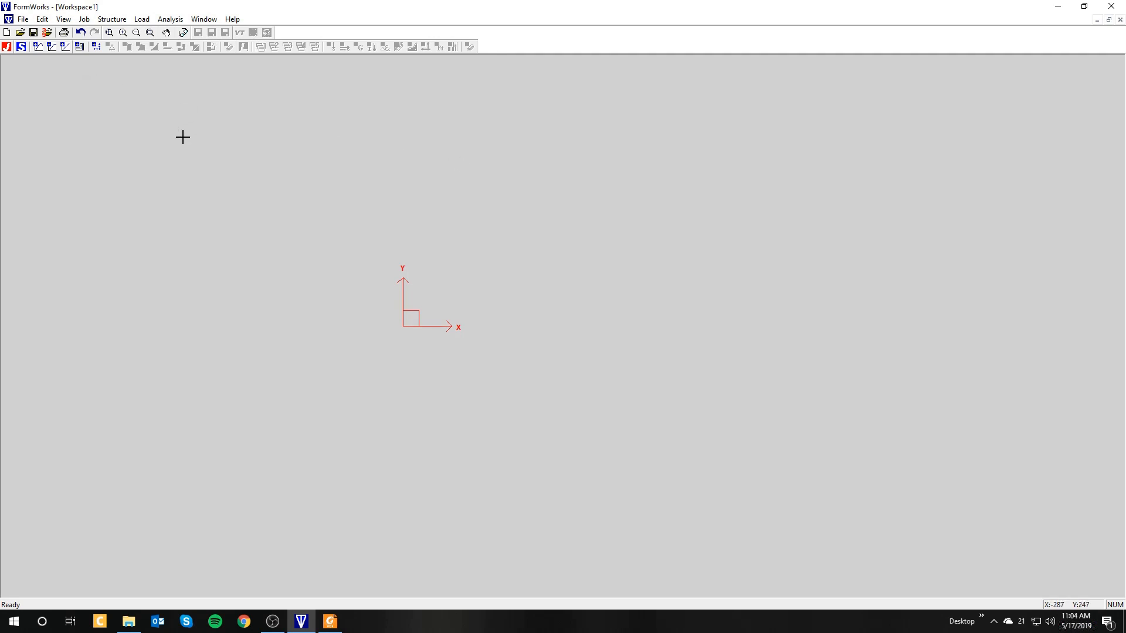
# - Open the reinforcement property definitions for the truss elements
pyautogui.click(112, 19)
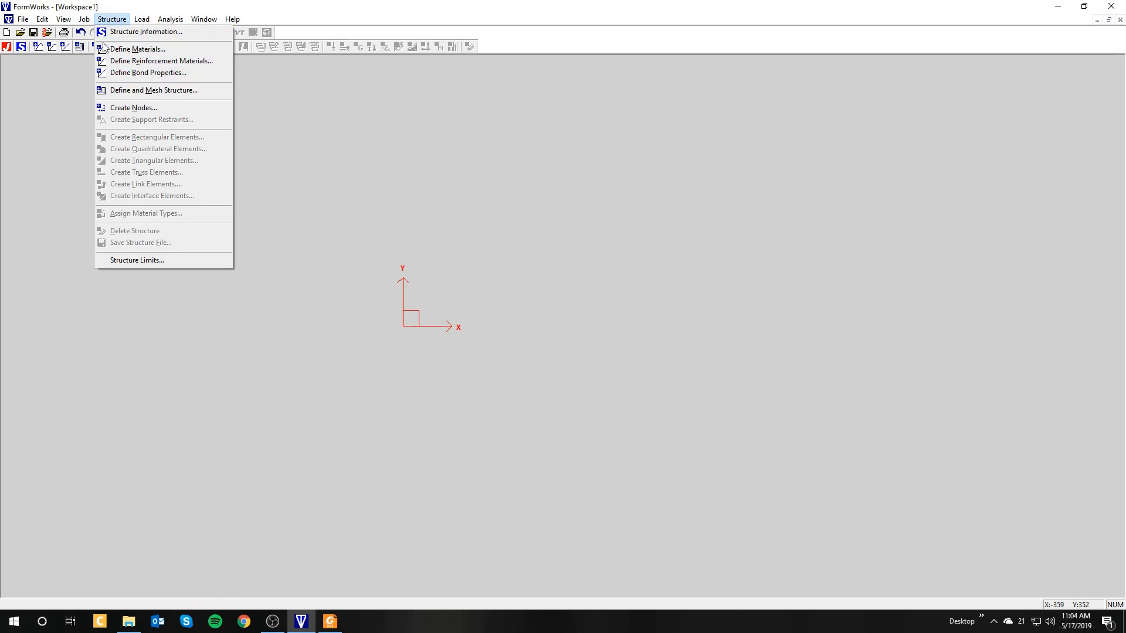
pyautogui.click(56, 57)
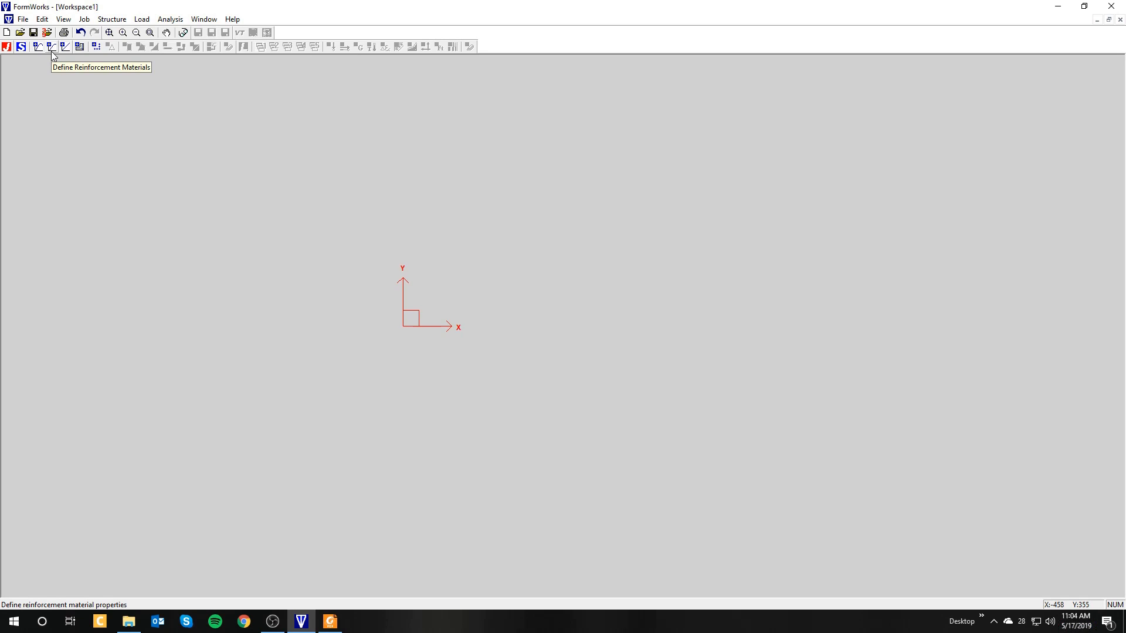
pyautogui.click(52, 54)
pyautogui.moveTo(509, 187); pyautogui.dragTo(445, 172)
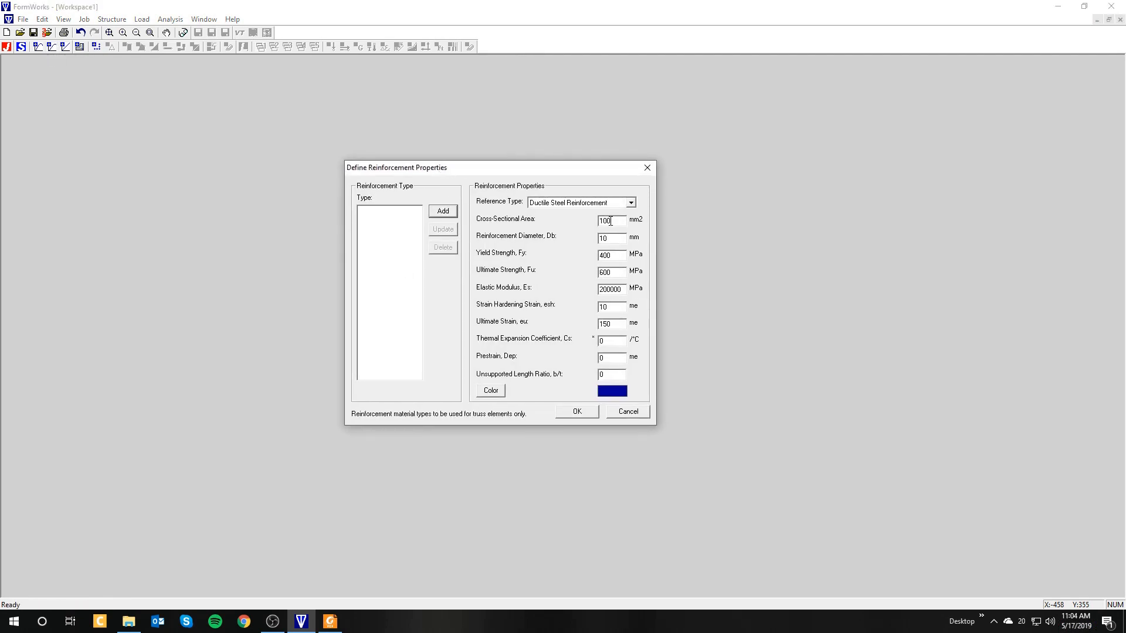
# - Check beam OA2's bar layout in the paper's cross-section figure and the M30 bar properties in Table 4, and return to FormWorks
pyautogui.click(329, 621)
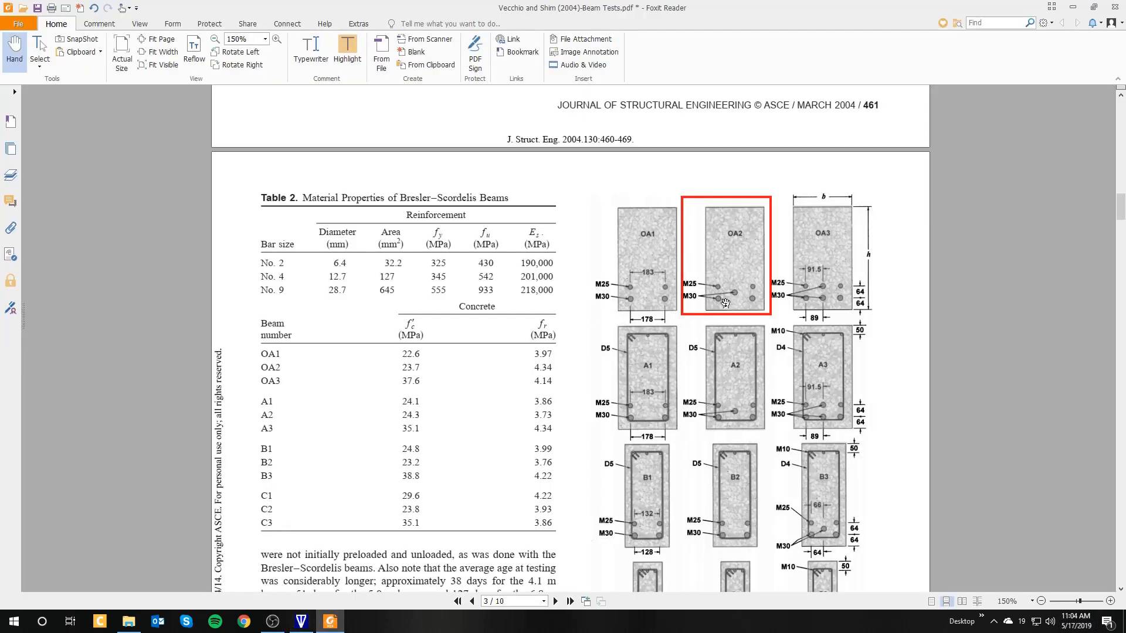
pyautogui.keyDown('ctrl'); pyautogui.scroll(1, 917, 303); pyautogui.keyUp('ctrl')
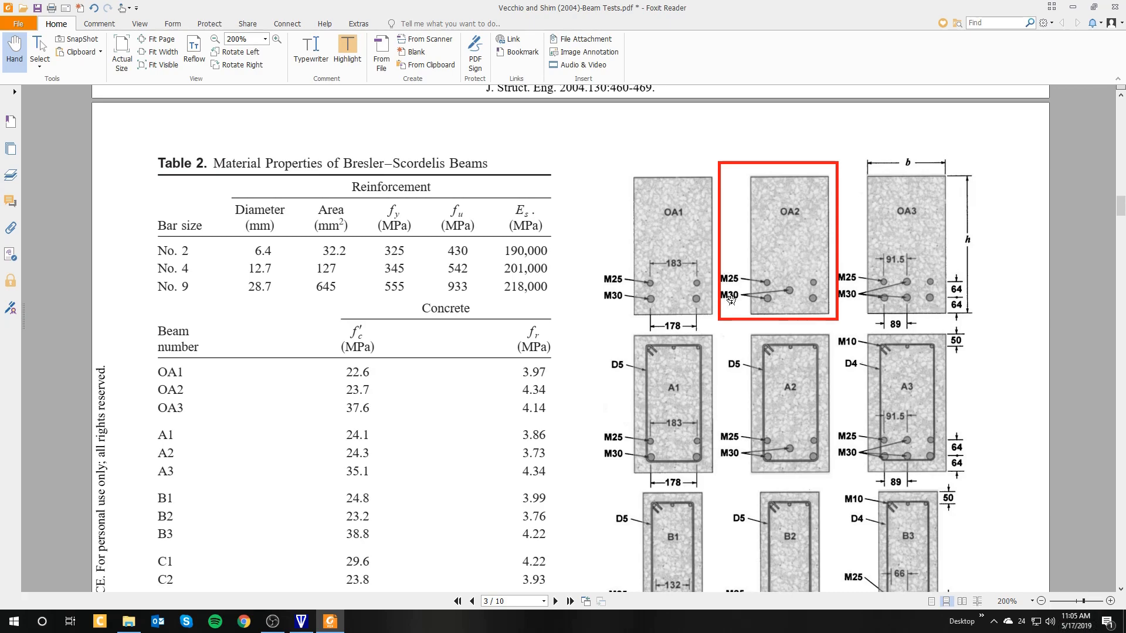
pyautogui.keyDown('ctrl'); pyautogui.scroll(-2, 730, 299); pyautogui.keyUp('ctrl')
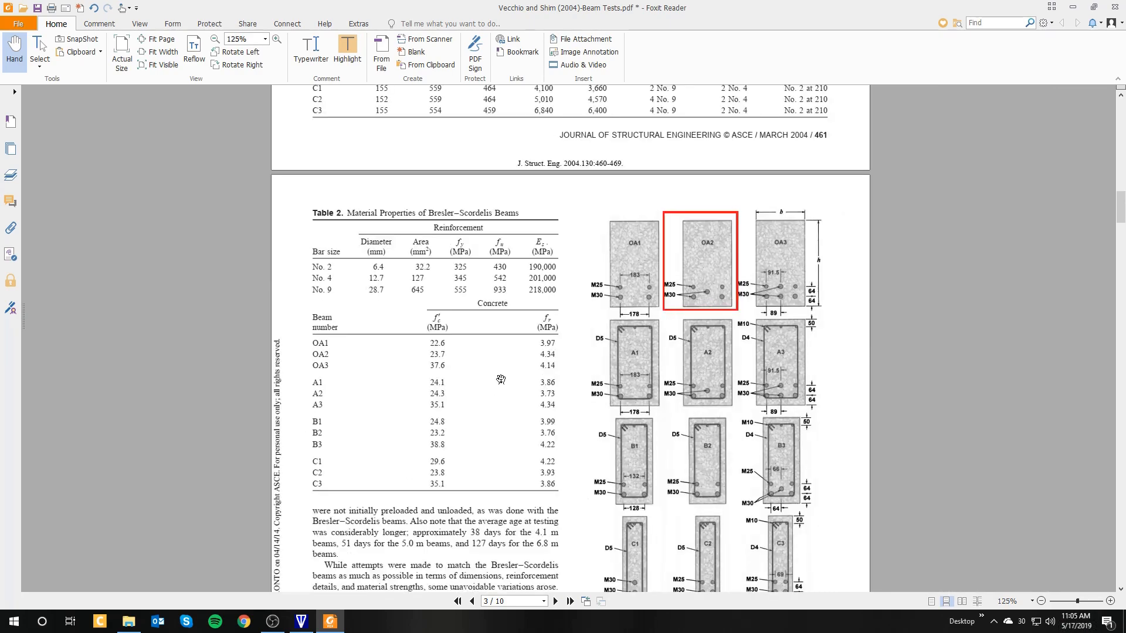
pyautogui.scroll(-10, 501, 378)
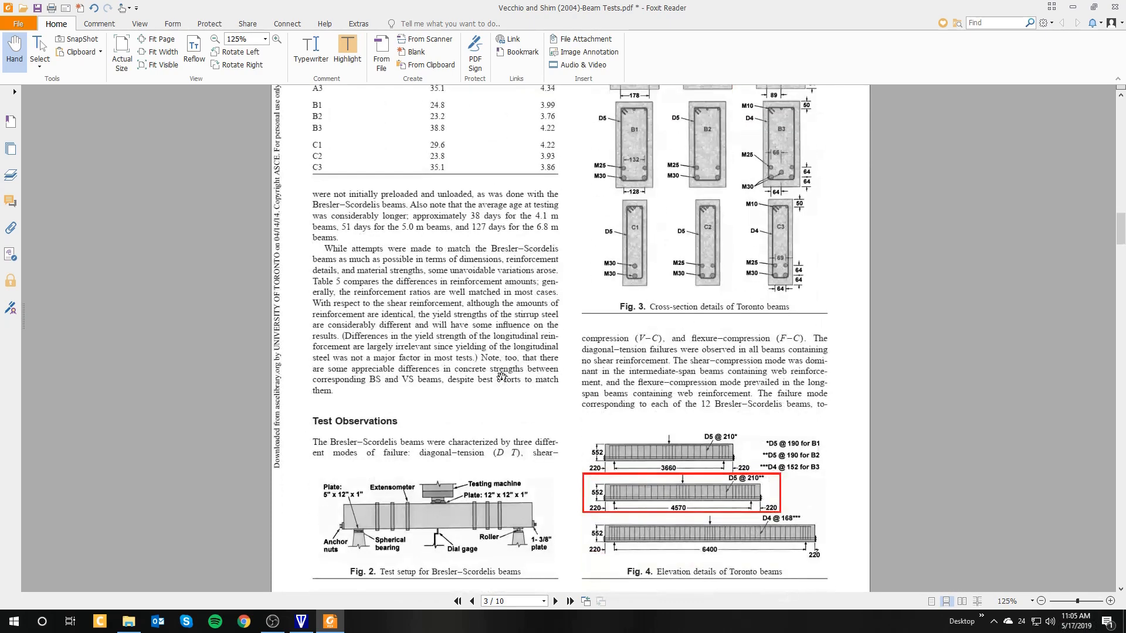
pyautogui.scroll(-10, 501, 379)
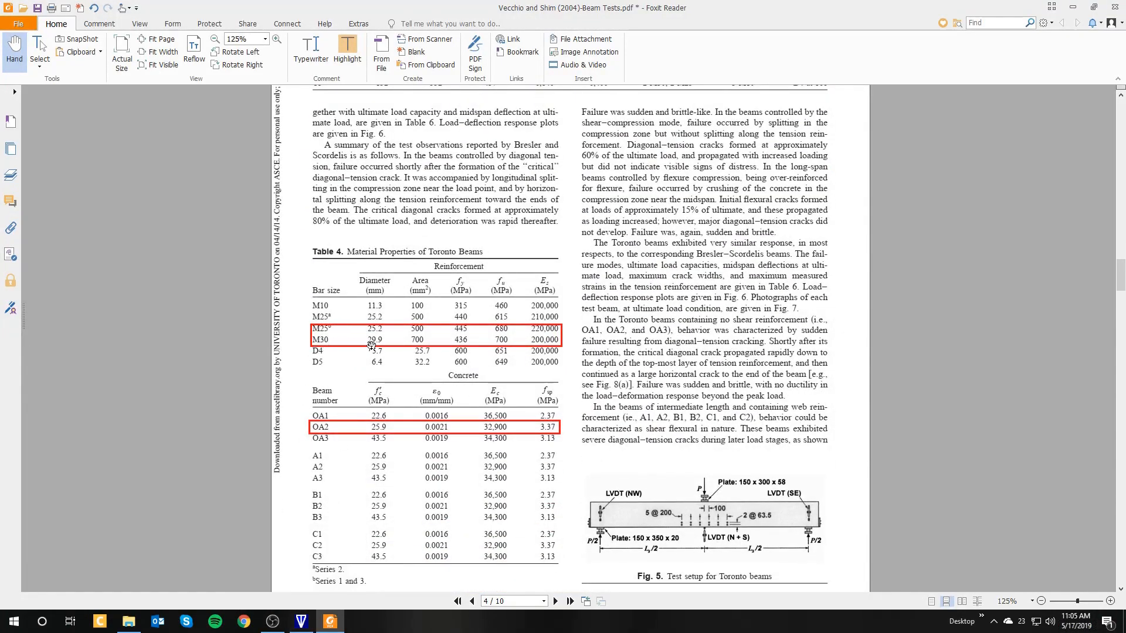
pyautogui.click(300, 621)
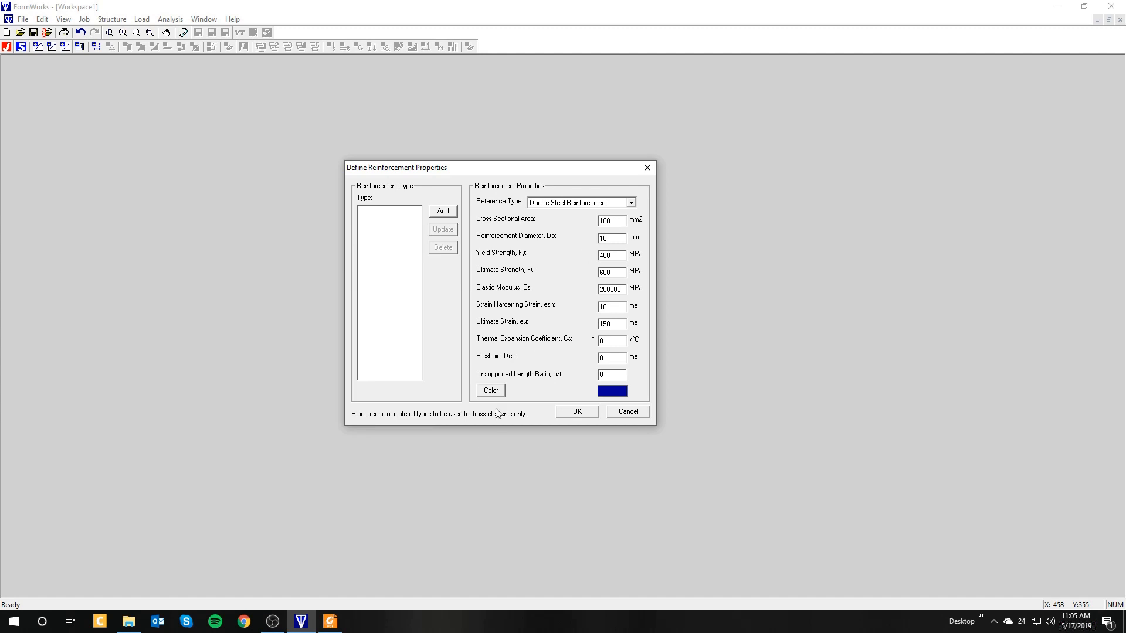
pyautogui.click(332, 623)
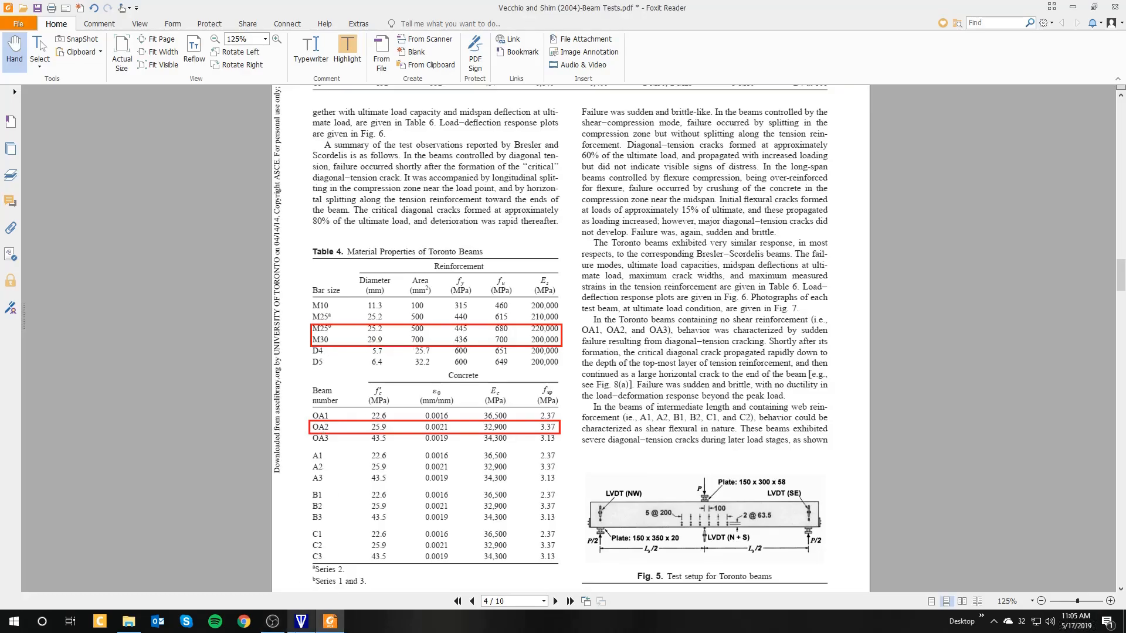
pyautogui.click(301, 621)
# - Set the reinforcement's cross-sectional area to 1400 mm2 and its diameter to 42.2 mm
pyautogui.doubleClick(622, 221)
pyautogui.write('1400')
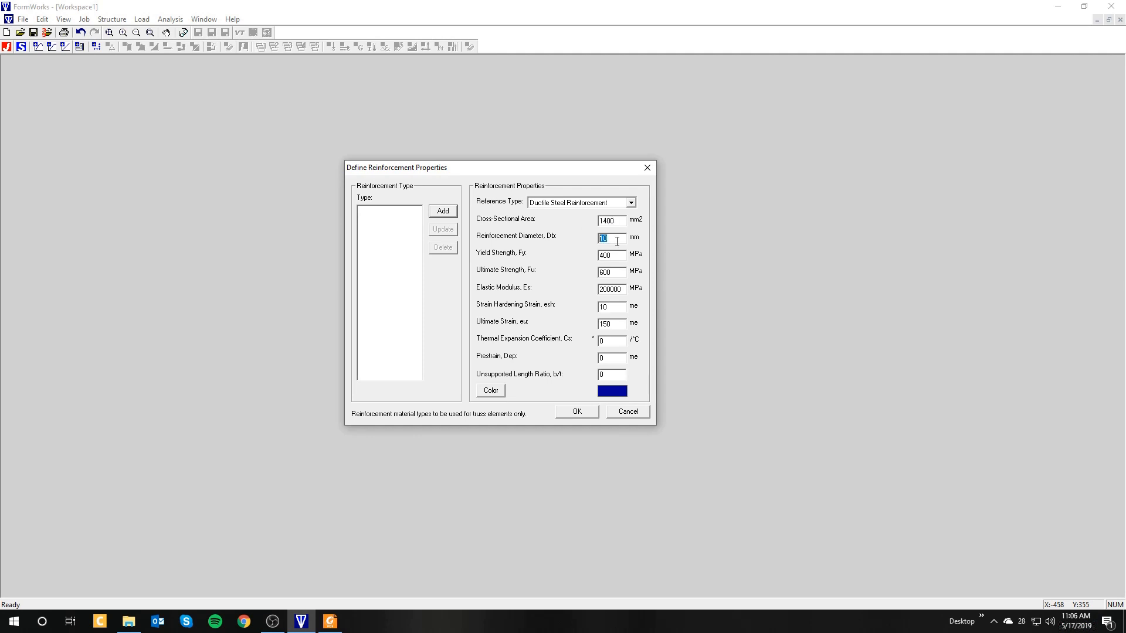
pyautogui.moveTo(616, 242); pyautogui.dragTo(601, 242)
pyautogui.moveTo(625, 221); pyautogui.dragTo(616, 221)
pyautogui.press('Tab')
pyautogui.write('42.2')
# - Set the yield strength to 436 MPa and the ultimate strength to 700 MPa, following the paper's M30 row in Table 4
pyautogui.hotkey('alt', 'Tab')
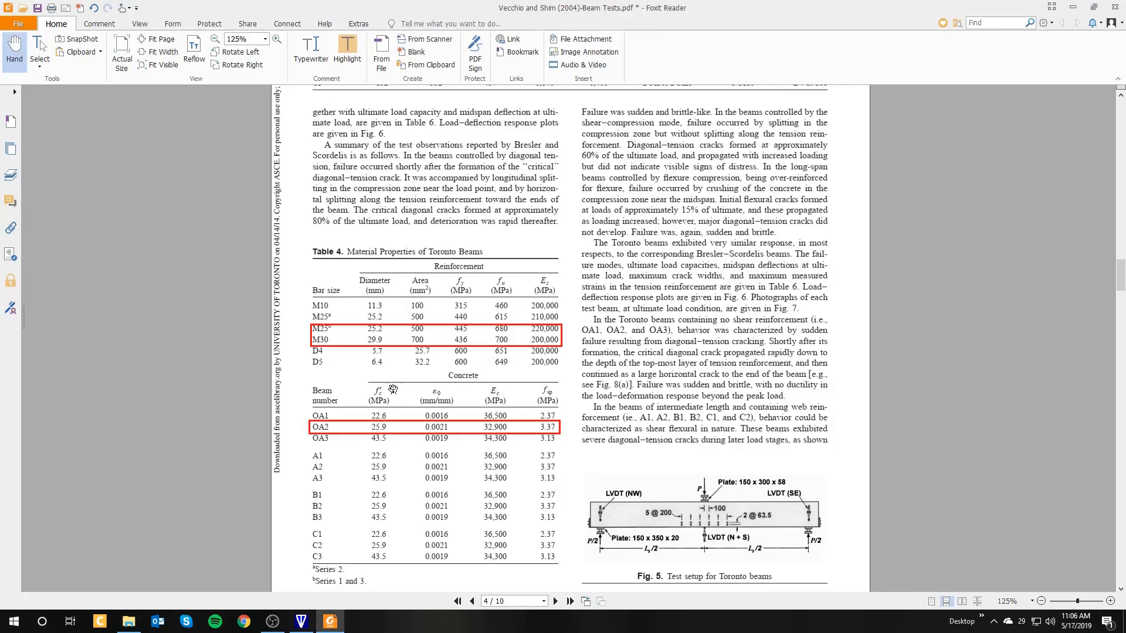
pyautogui.scroll(-1, 393, 388)
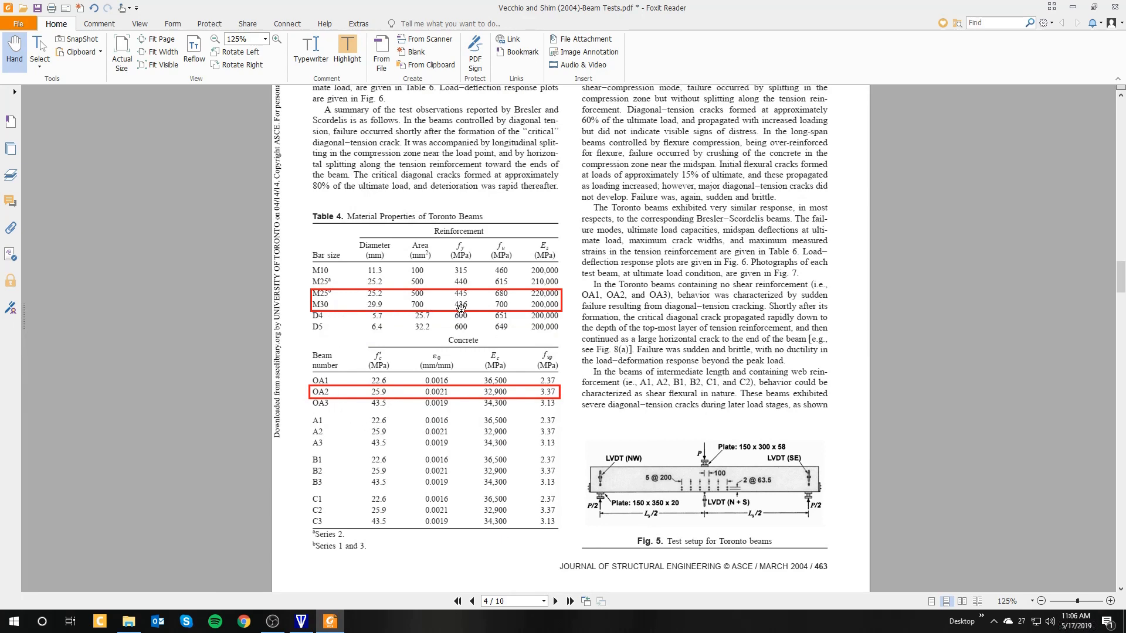
pyautogui.hotkey('alt', 'Tab')
pyautogui.moveTo(616, 256); pyautogui.dragTo(590, 260)
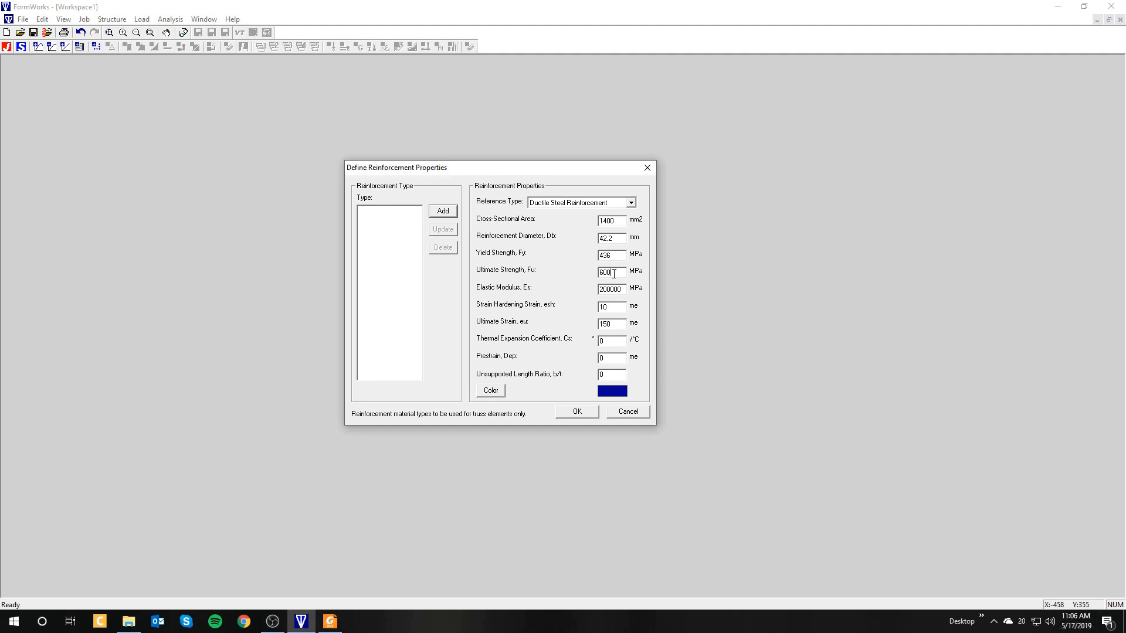
pyautogui.hotkey('alt', 'Tab')
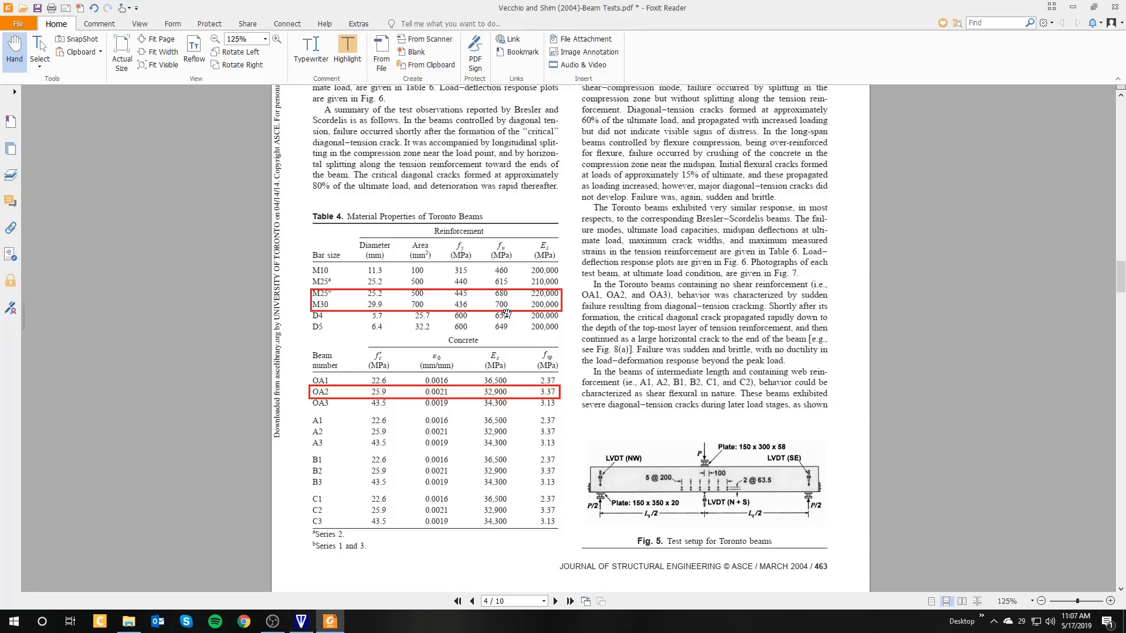
pyautogui.hotkey('alt', 'Tab')
pyautogui.write('700')
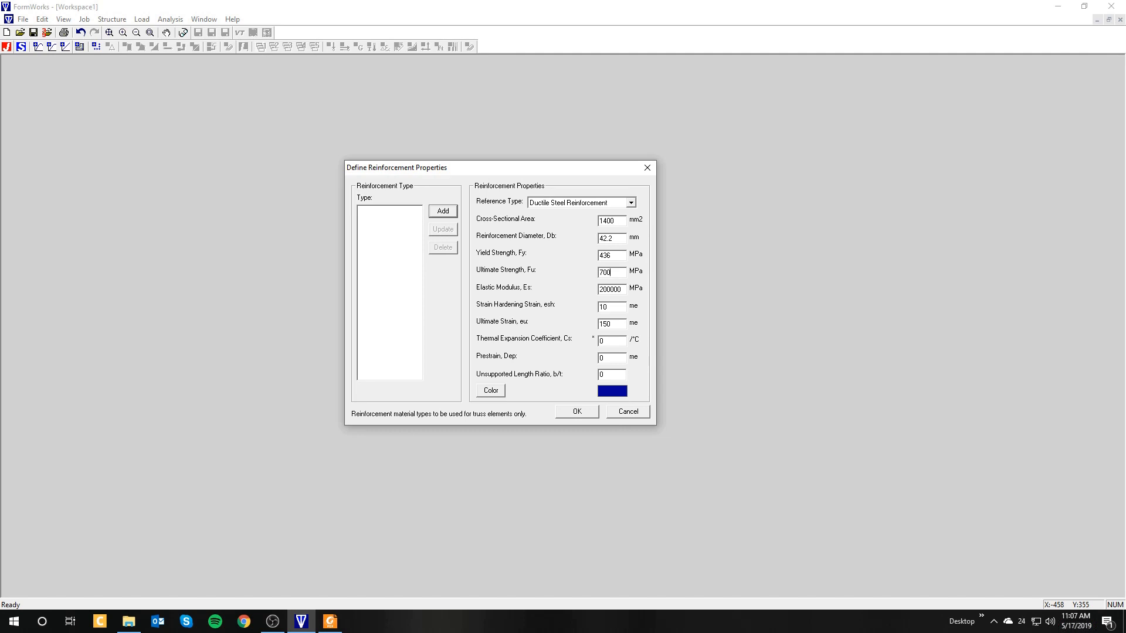
# - Check the elastic modulus against the paper's M30 row, review the strain values, and add the first reinforcement type
pyautogui.hotkey('alt', 'Tab')
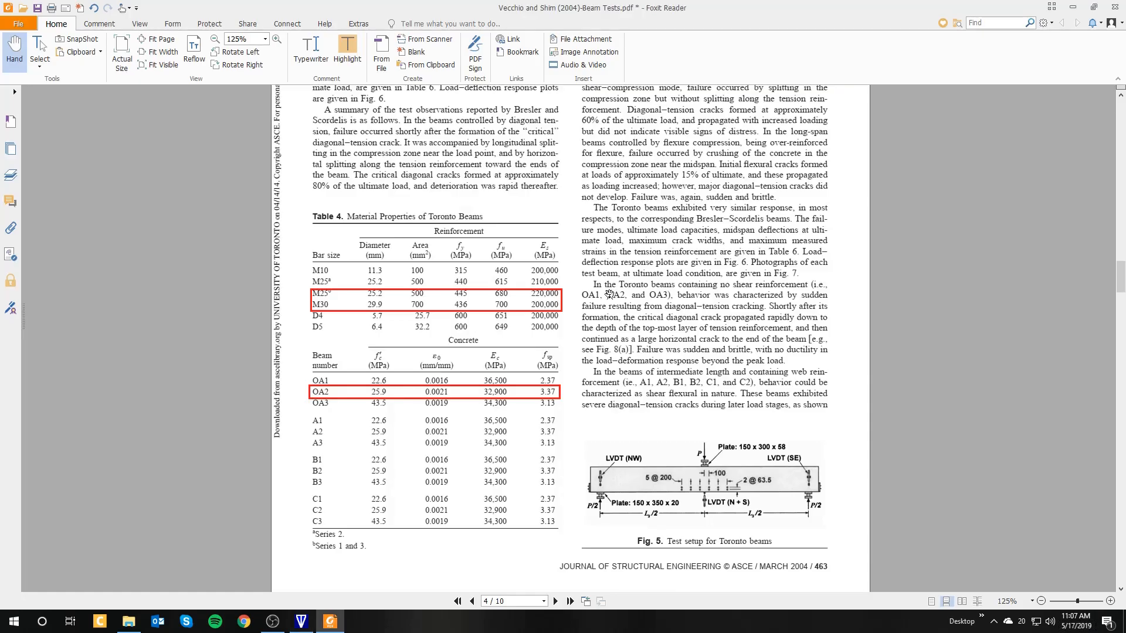
pyautogui.hotkey('alt', 'Tab')
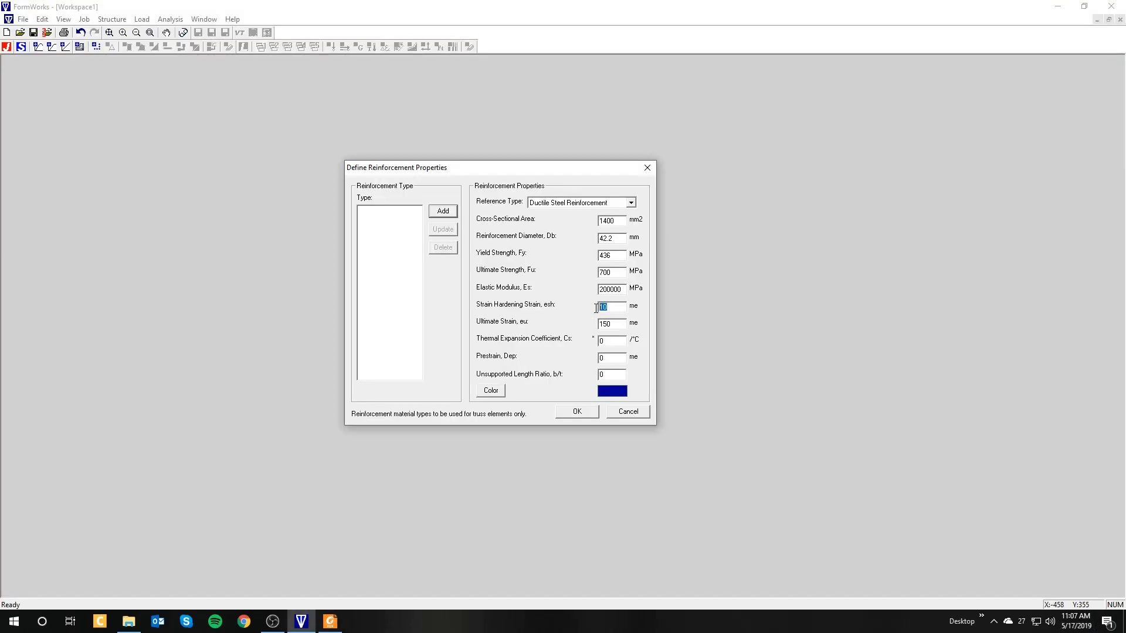
pyautogui.hotkey('alt', 'Tab')
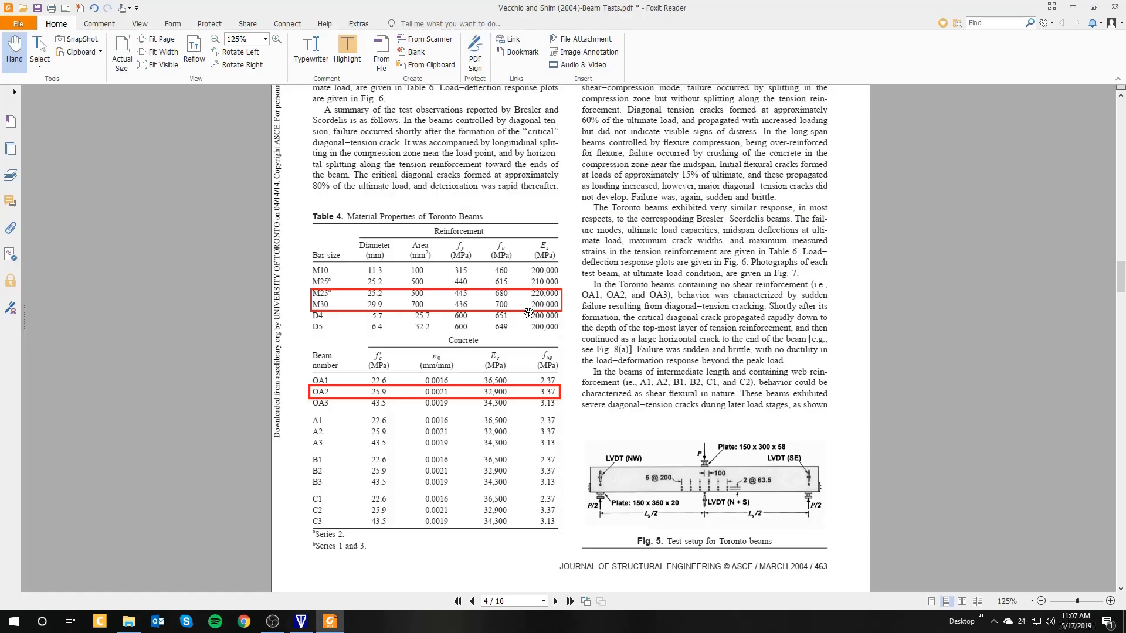
pyautogui.hotkey('alt', 'Tab')
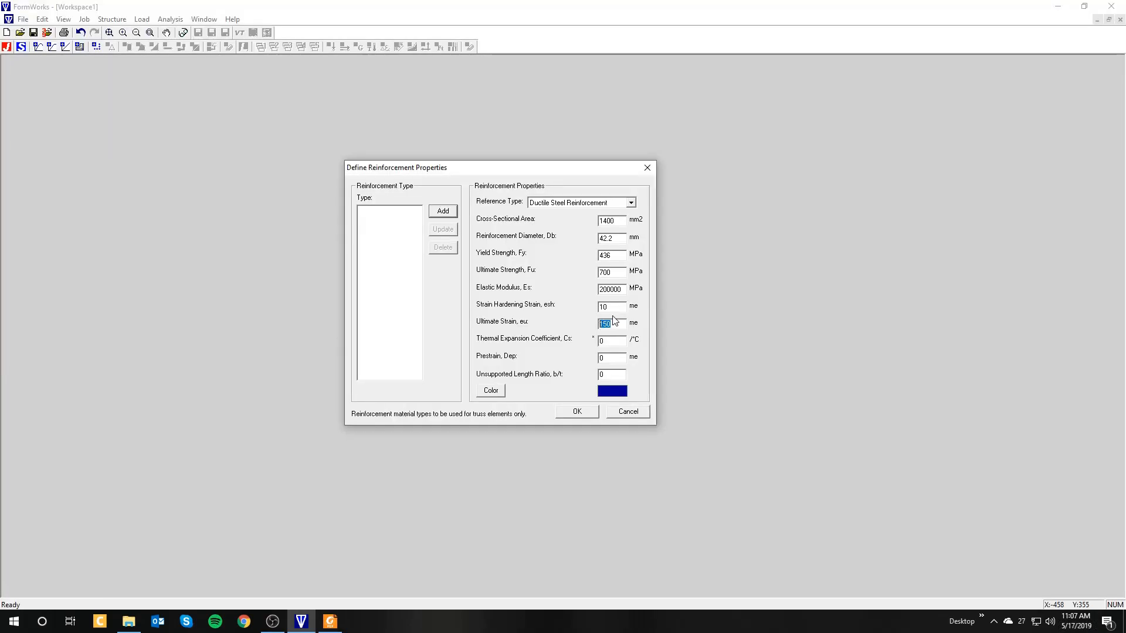
pyautogui.hotkey('shift', 'Tab')
pyautogui.press('Tab')
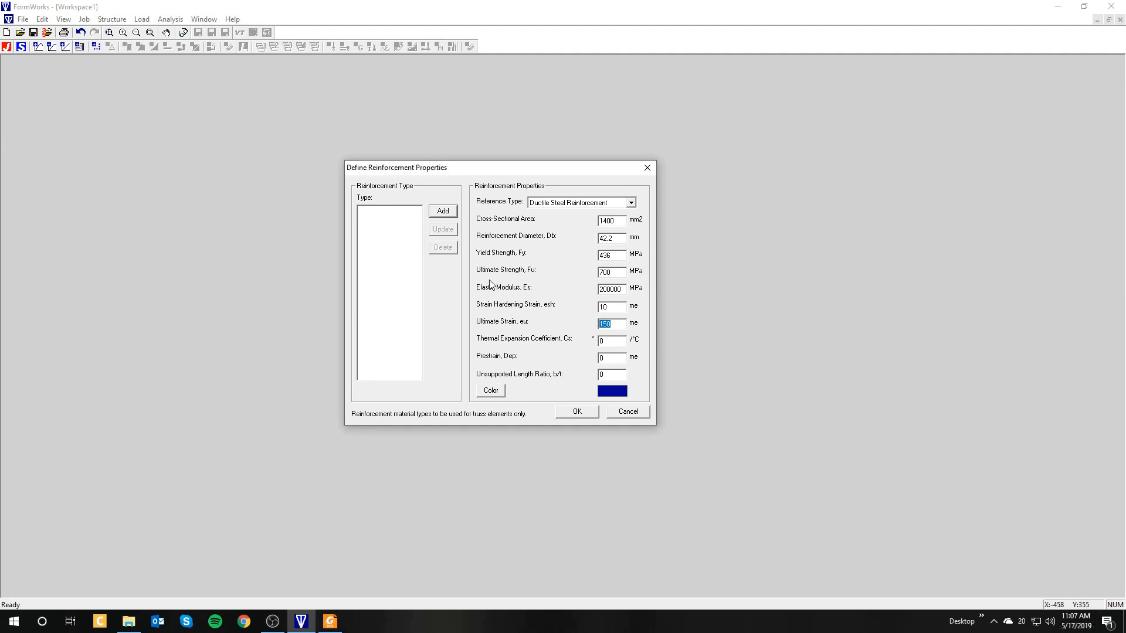
pyautogui.click(443, 212)
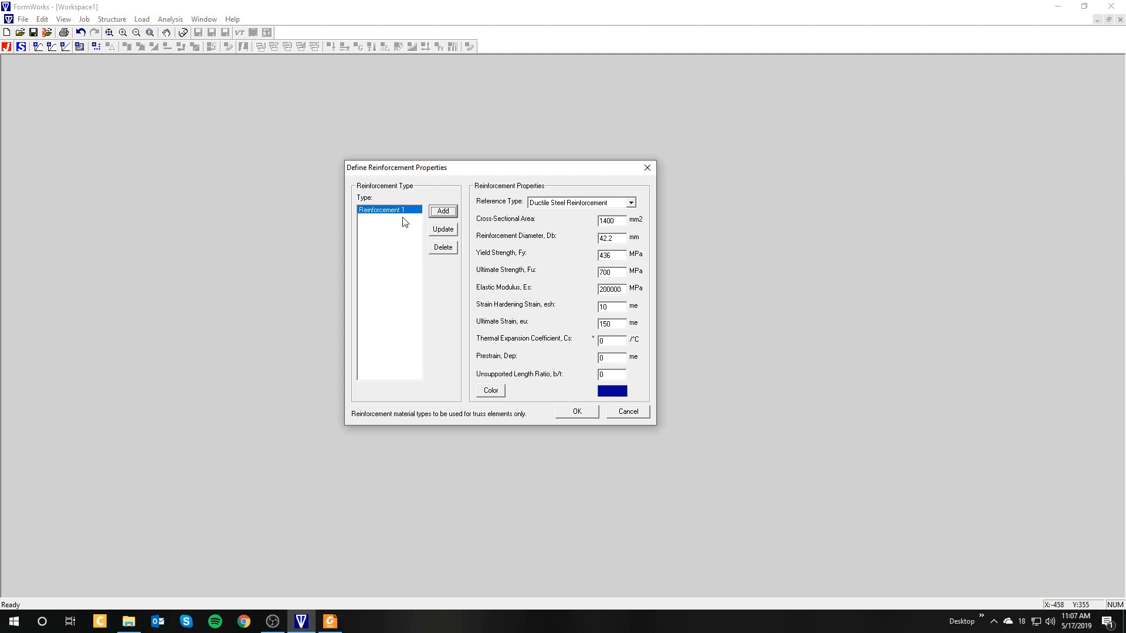
# - Check the single middle M30 bar in OA2's cross-section figure and its properties in Table 4, and return to FormWorks
pyautogui.hotkey('alt', 'Tab')
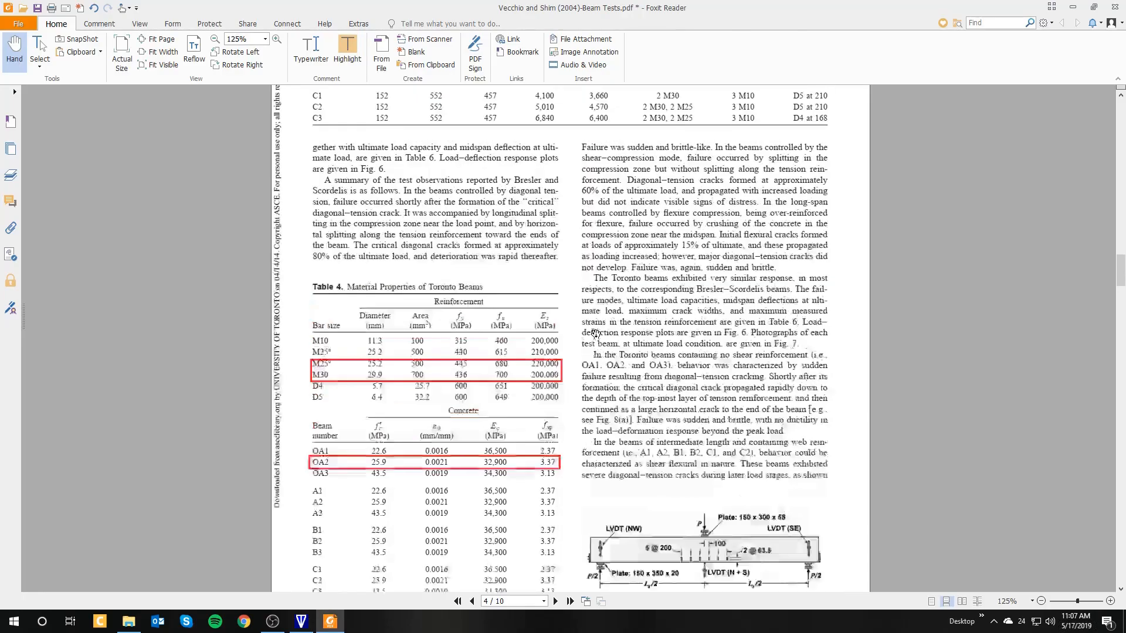
pyautogui.scroll(15, 595, 333)
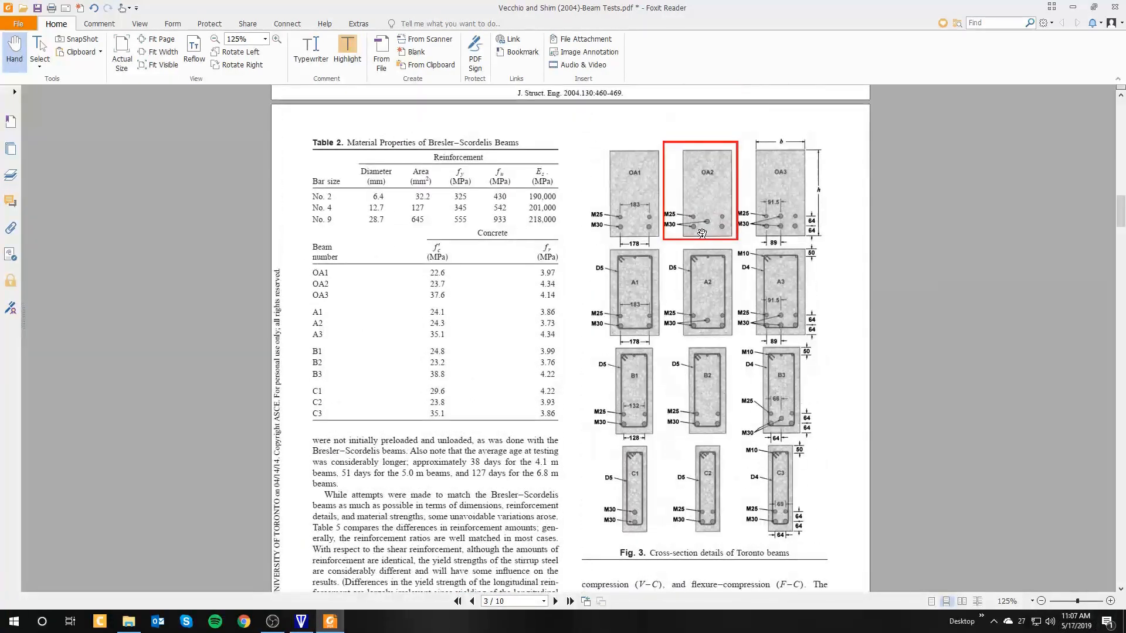
pyautogui.scroll(-15, 703, 227)
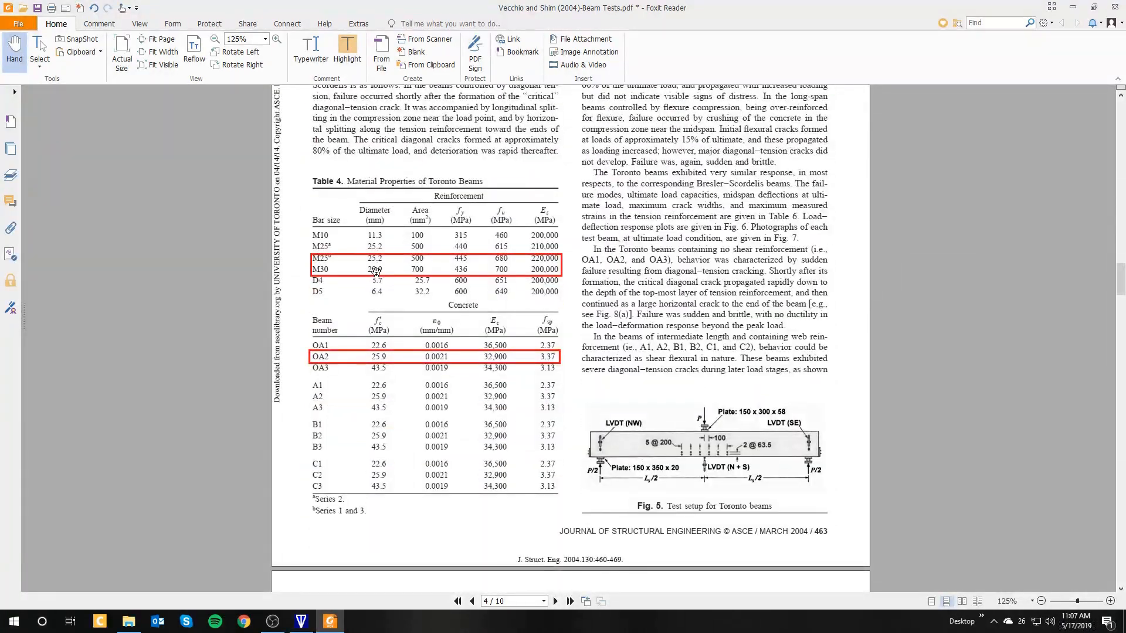
pyautogui.hotkey('alt', 'Tab')
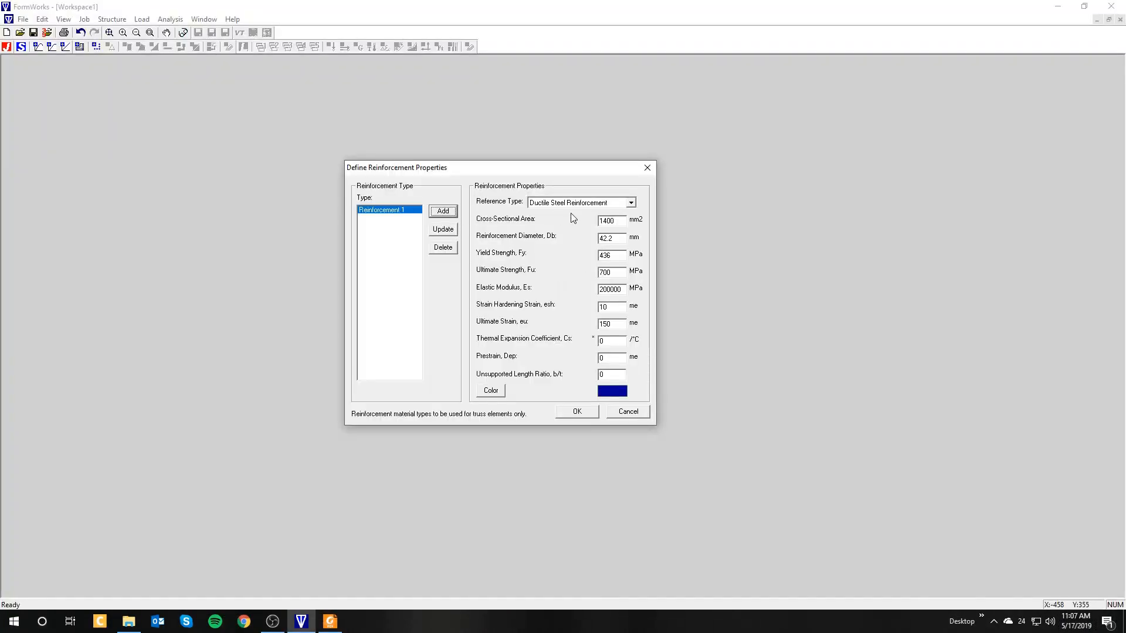
pyautogui.hotkey('alt', 'Tab')
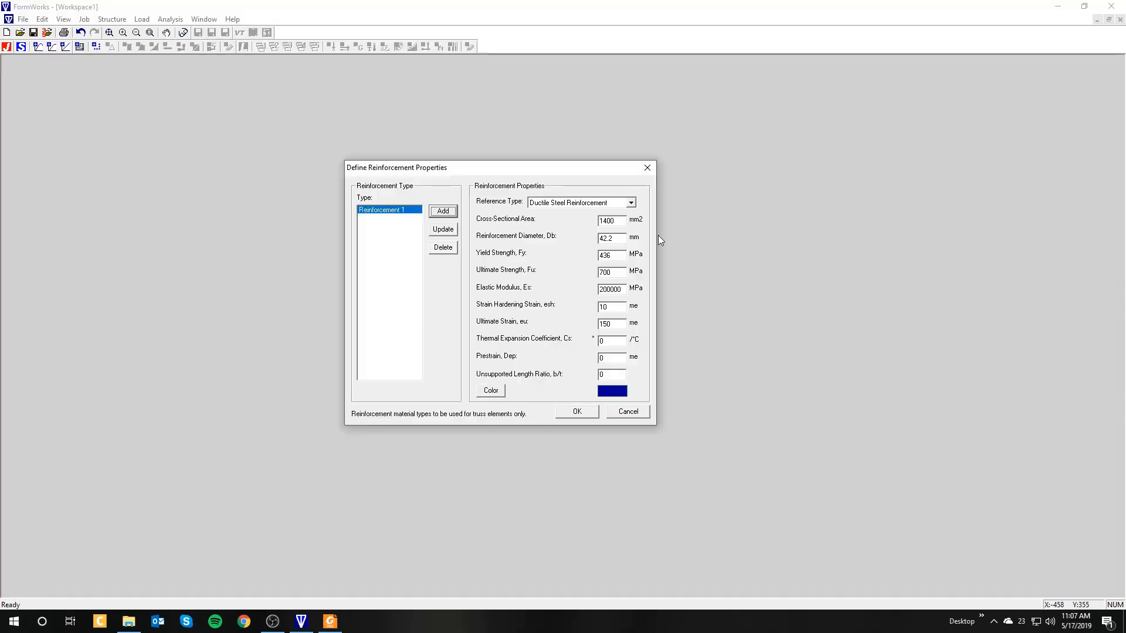
pyautogui.hotkey('alt', 'Tab')
# - Set the cross-sectional area to 700 mm2 and the diameter to 29.9 mm for the single M30 bar
pyautogui.moveTo(620, 223); pyautogui.dragTo(558, 225)
pyautogui.write('701')
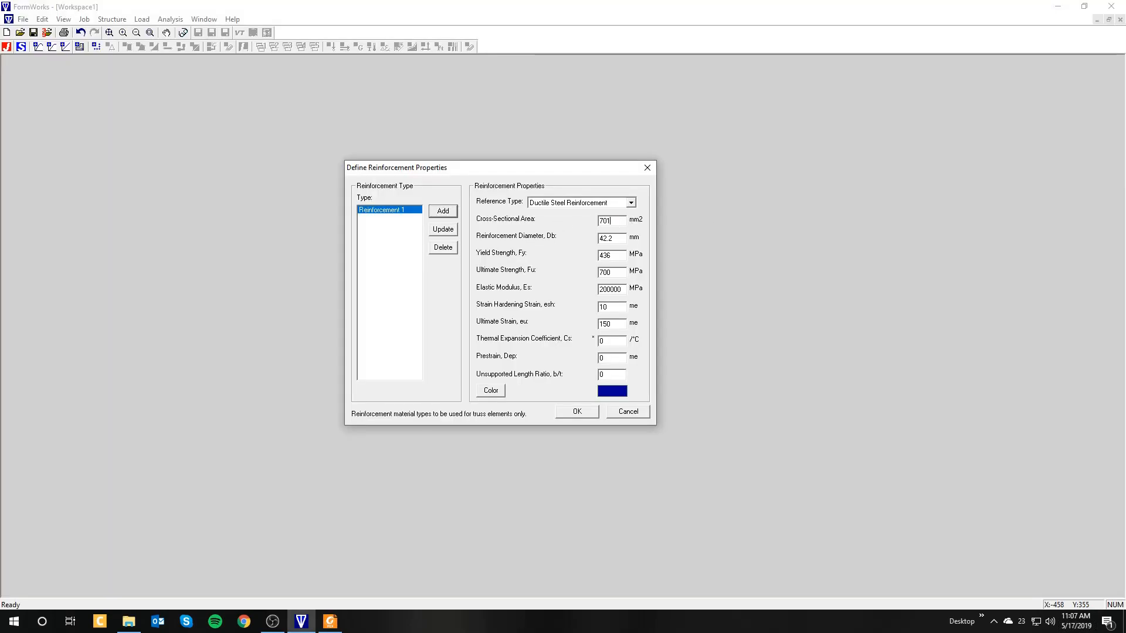
pyautogui.press('BackSpace')
pyautogui.write('0')
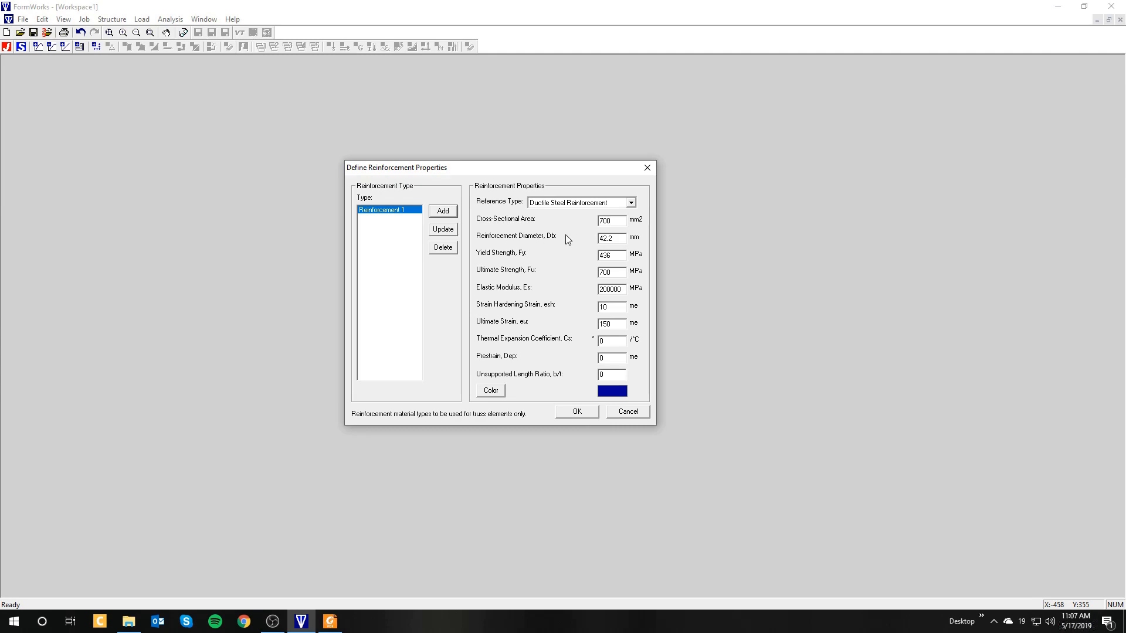
pyautogui.hotkey('alt', 'Tab')
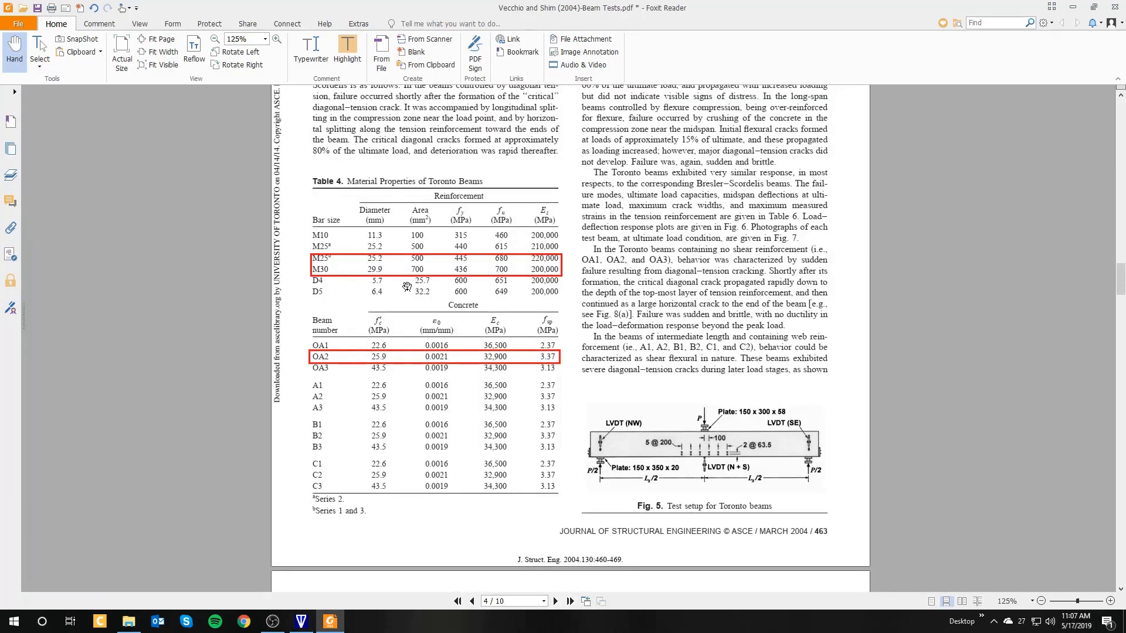
pyautogui.hotkey('alt', 'Tab')
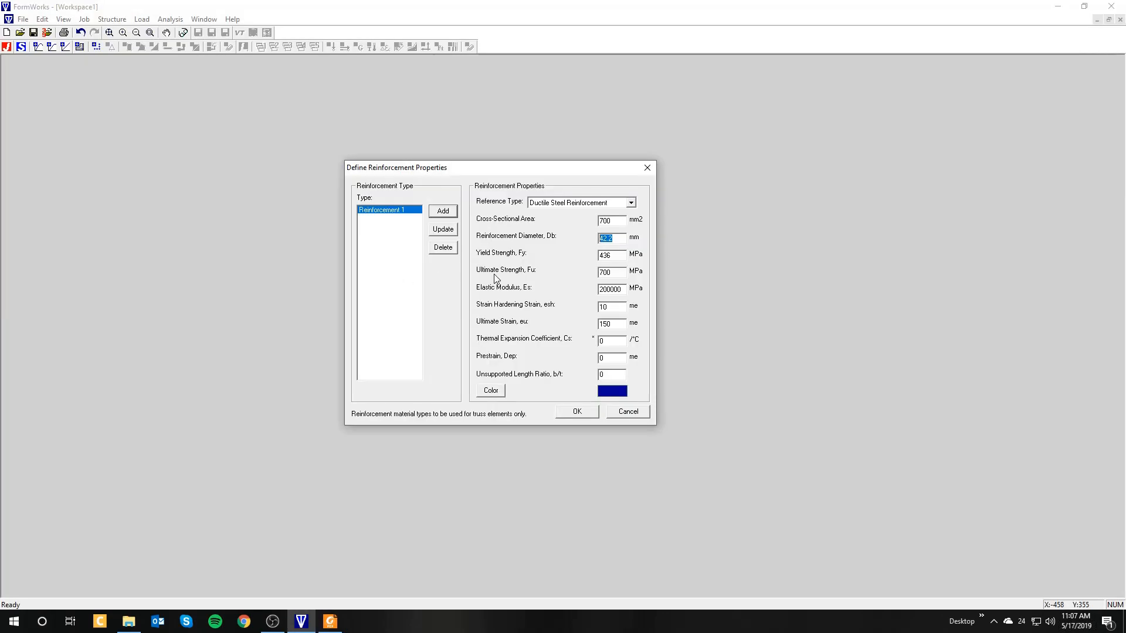
pyautogui.write('29')
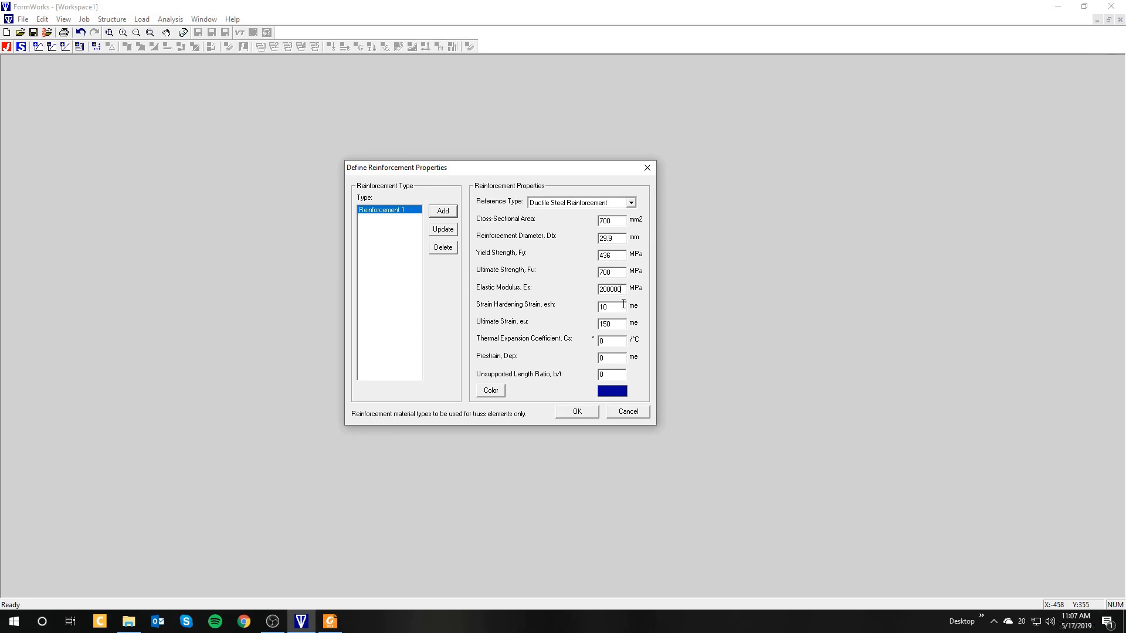
# - Set the reinforcement colour to red, add the properties as a second reinforcement type, and compare both listed types
pyautogui.click(608, 324)
pyautogui.click(491, 390)
pyautogui.click(446, 245)
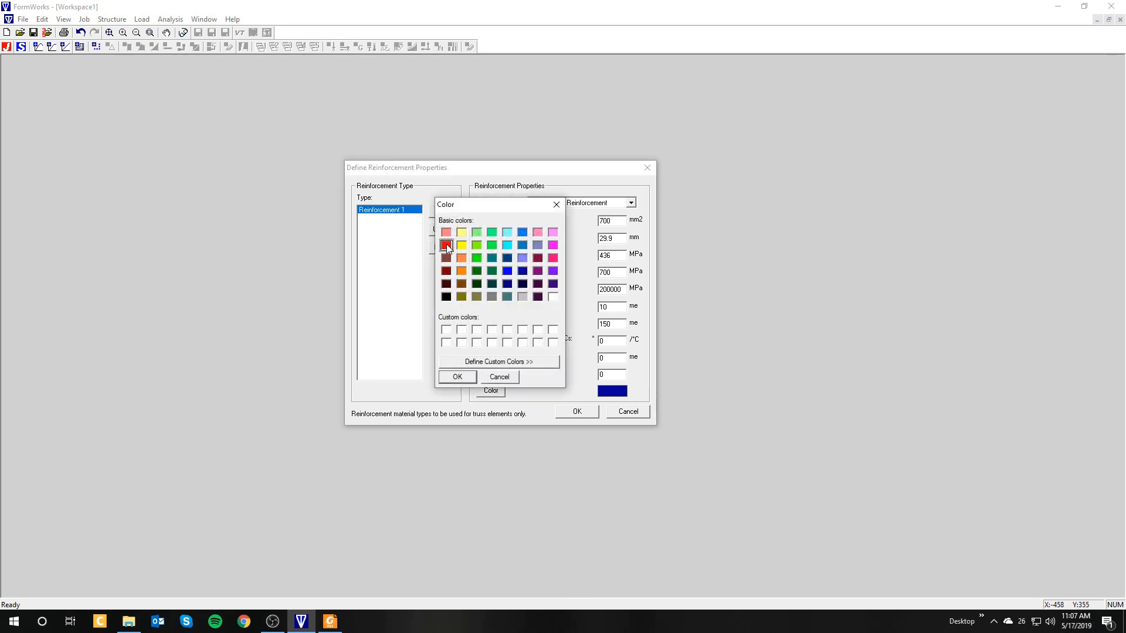
pyautogui.click(459, 376)
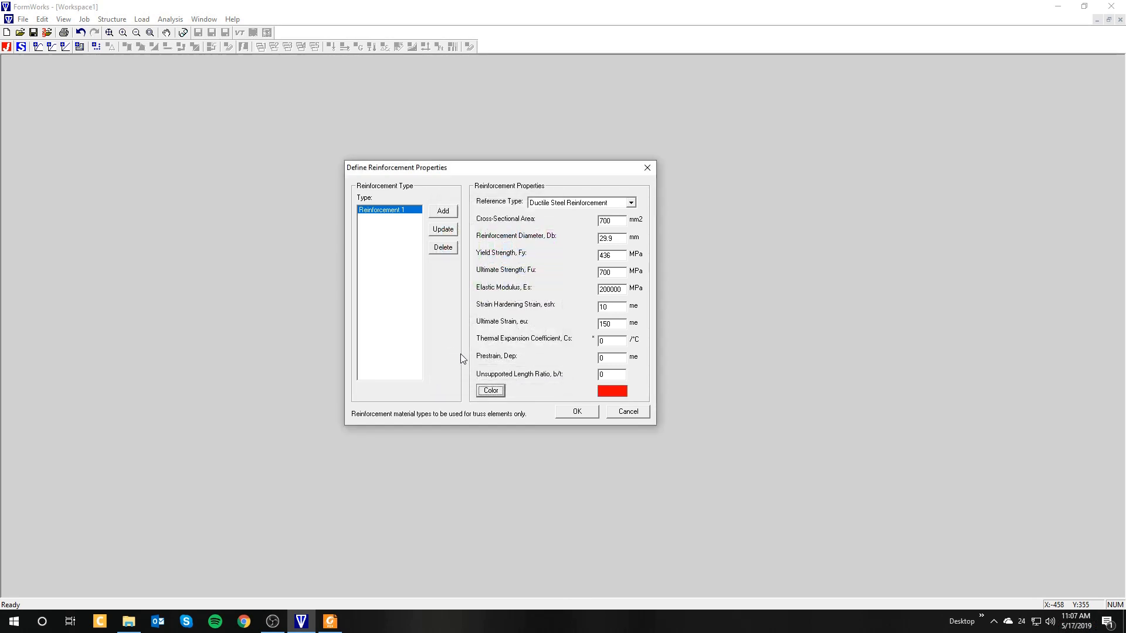
pyautogui.click(451, 215)
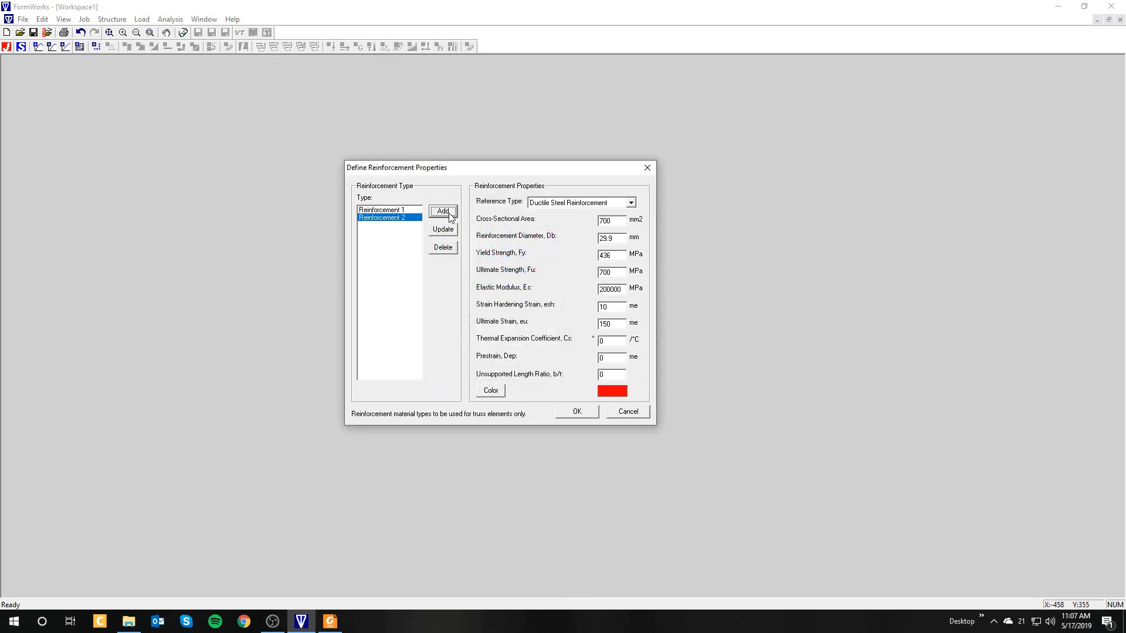
pyautogui.click(392, 213)
pyautogui.click(373, 219)
# - Check the M25 bars in OA2's cross-section figure and their properties in Table 4, and return to FormWorks
pyautogui.hotkey('alt', 'Tab')
pyautogui.scroll(15, 608, 299)
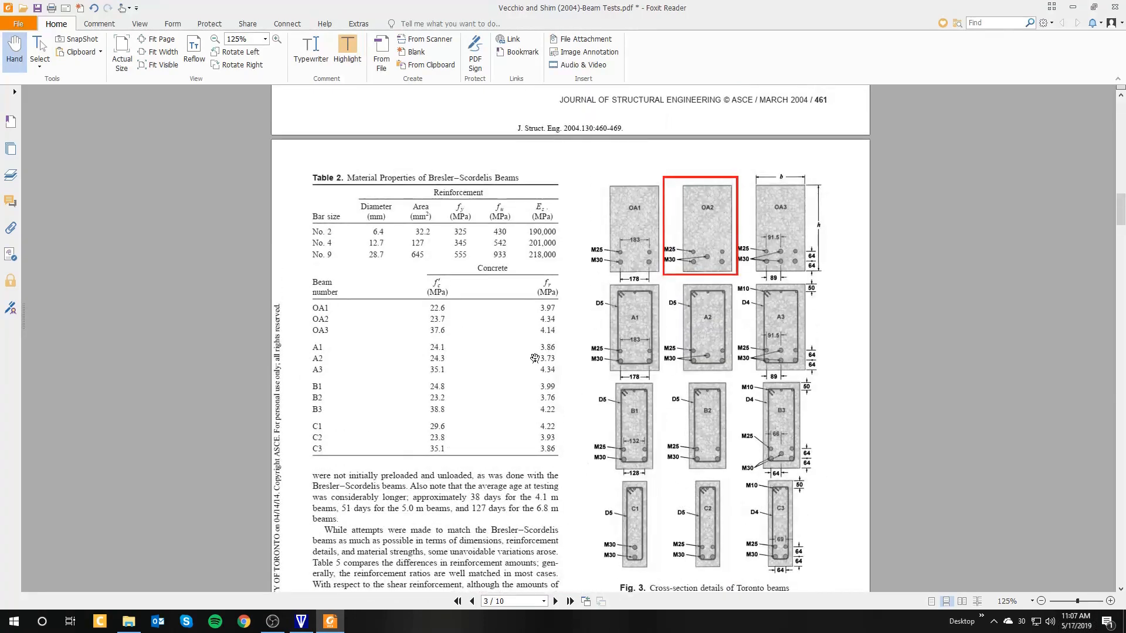
pyautogui.scroll(-15, 530, 356)
pyautogui.scroll(-12, 530, 356)
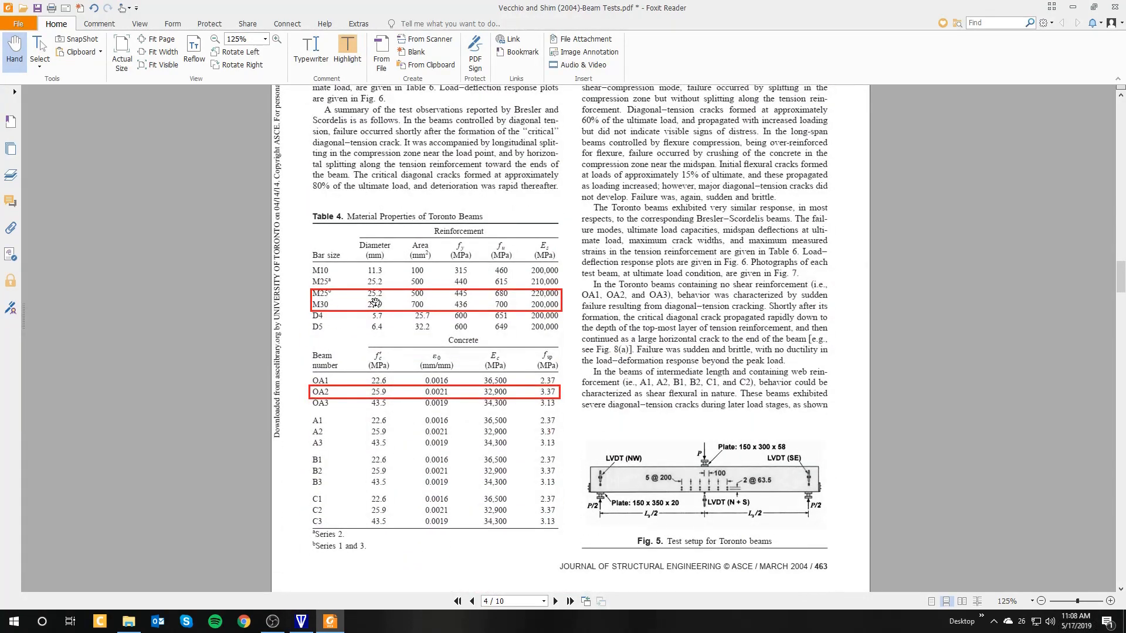
pyautogui.hotkey('alt', 'Tab')
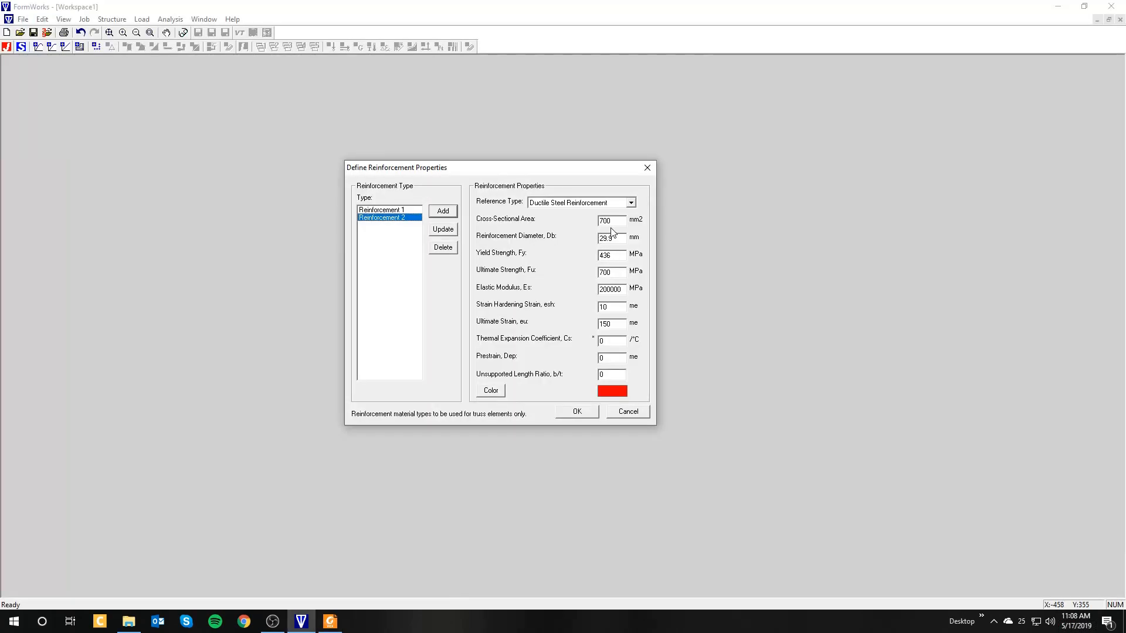
# - Set the cross-sectional area to 1000 mm2 and the reinforcement diameter to 35.7 mm for the M25 bars
pyautogui.write('1000')
pyautogui.doubleClick(617, 242)
pyautogui.write('35.7')
# - Set the M25 steel's yield strength to 445 MPa, ultimate strength to 680 MPa and elastic modulus to 220000 MPa, using Table 4 of the paper
pyautogui.hotkey('alt', 'Tab')
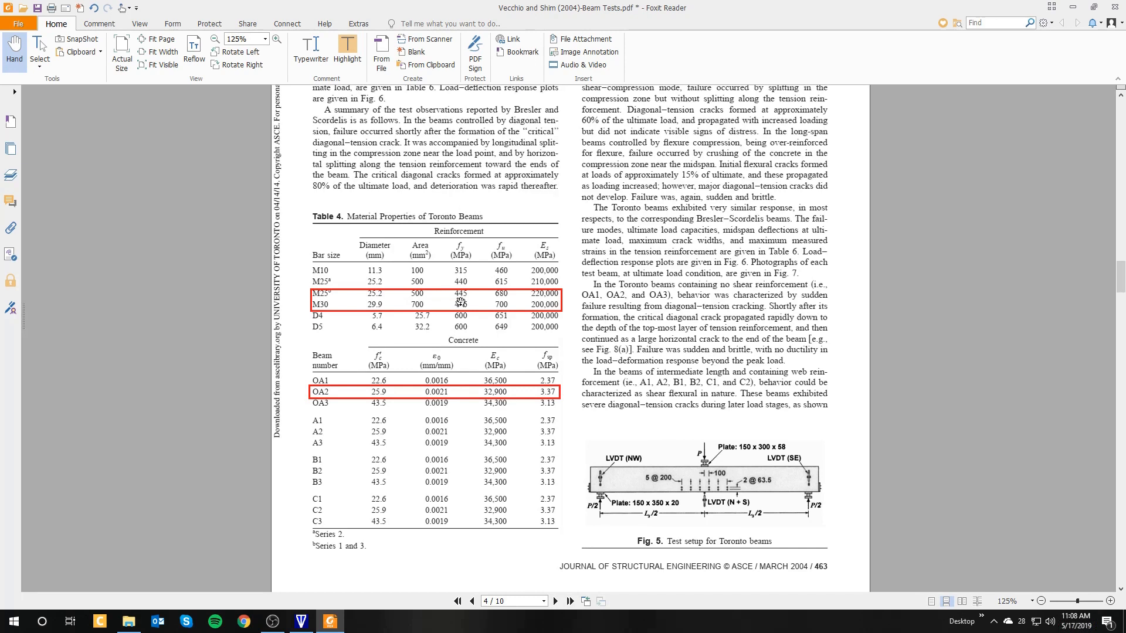
pyautogui.hotkey('alt', 'Tab')
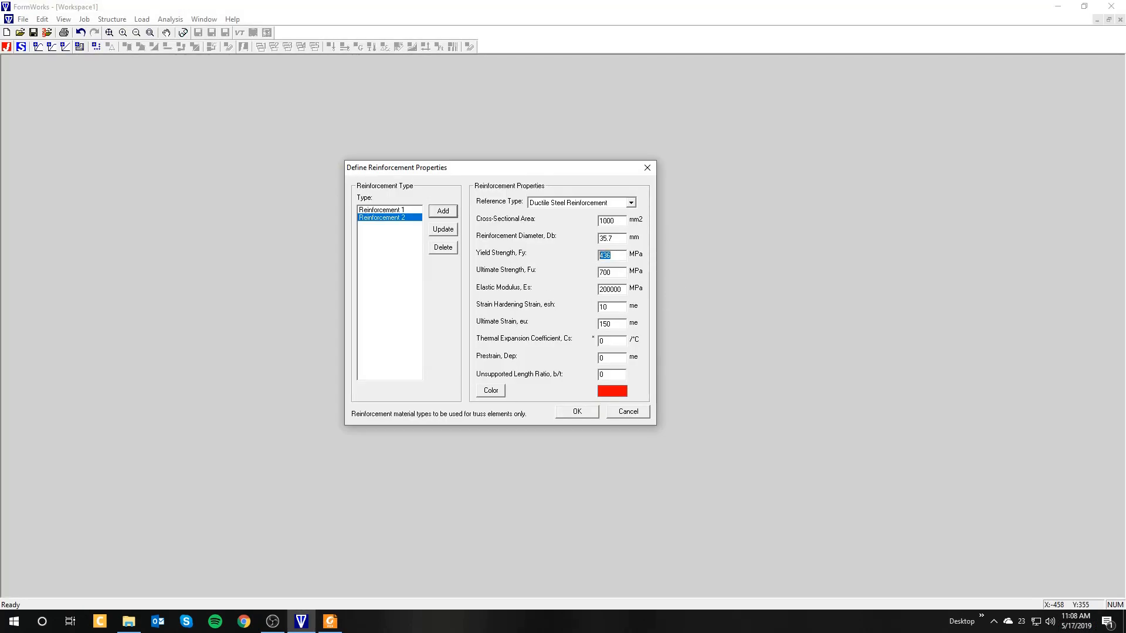
pyautogui.doubleClick(614, 272)
pyautogui.hotkey('alt', 'Tab')
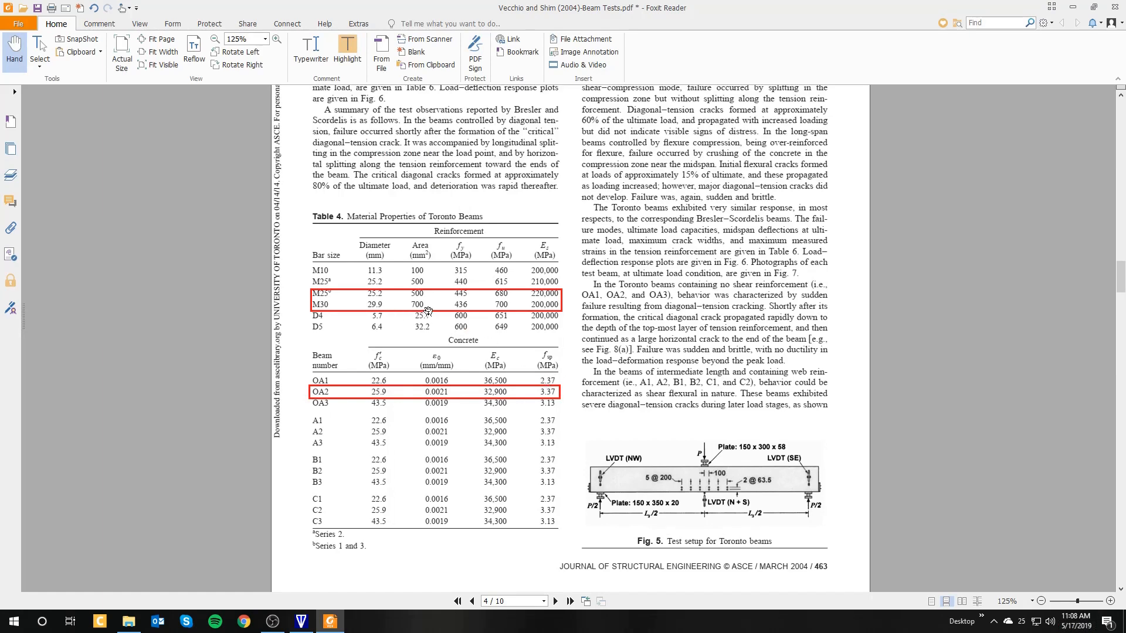
pyautogui.hotkey('alt', 'Tab')
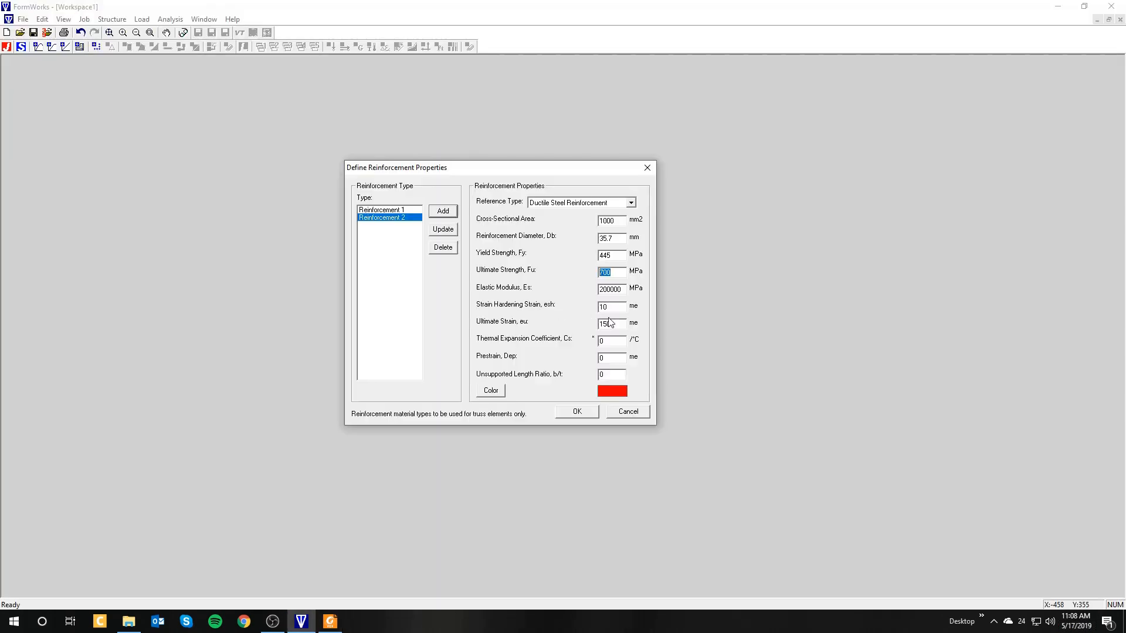
pyautogui.write('680')
# - Set the reinforcement colour to green, add the properties as a third reinforcement type, and accept the reinforcement definitions
pyautogui.click(497, 391)
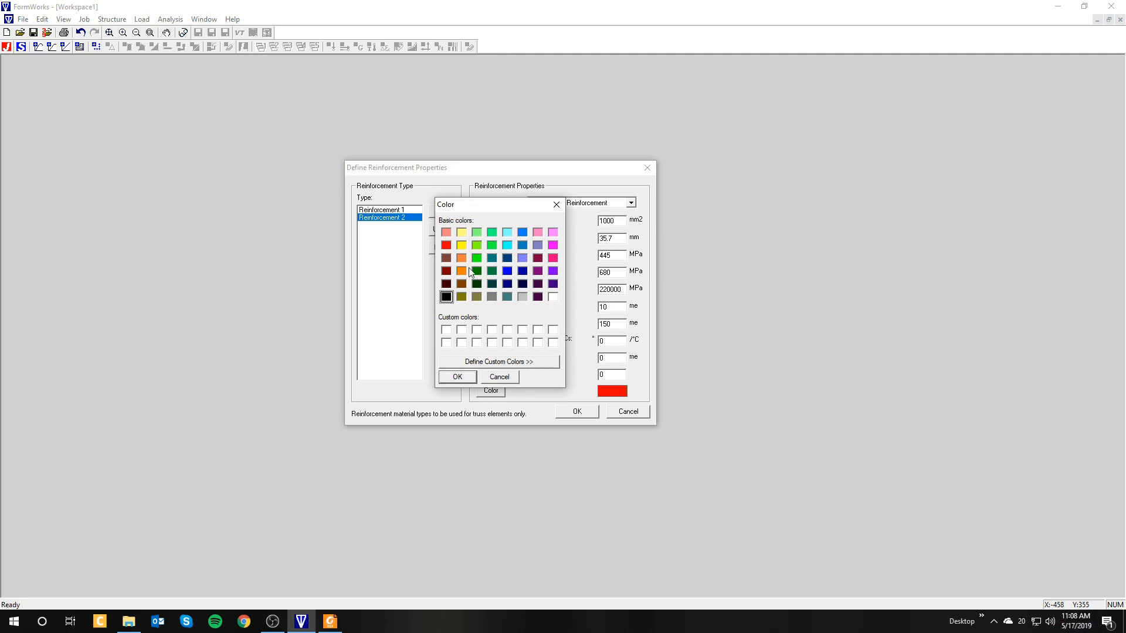
pyautogui.click(457, 376)
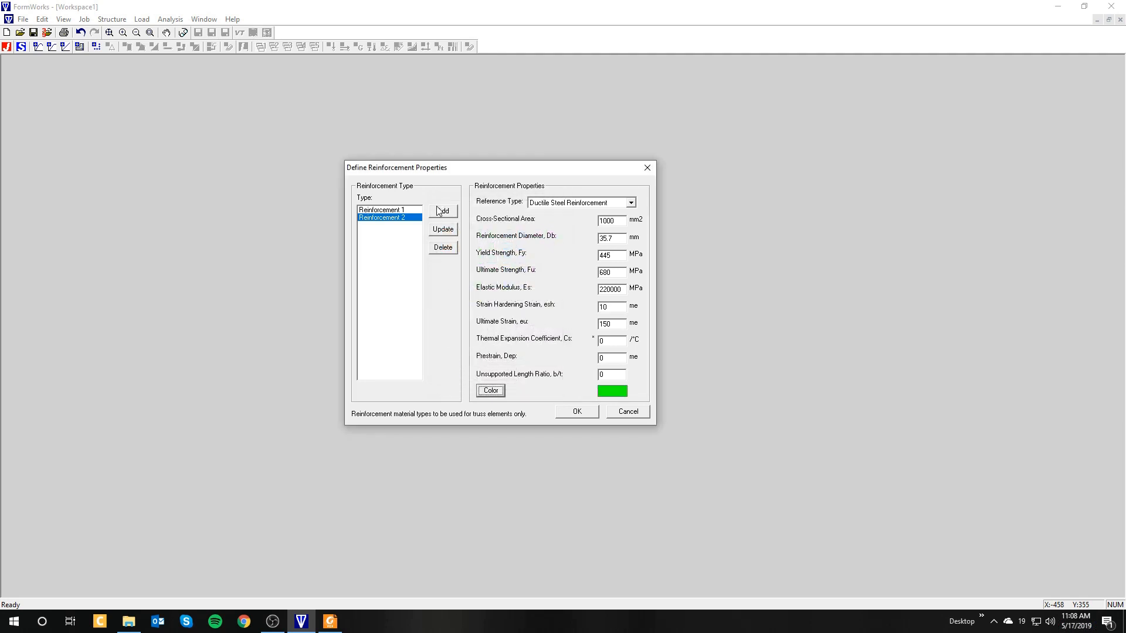
pyautogui.click(442, 212)
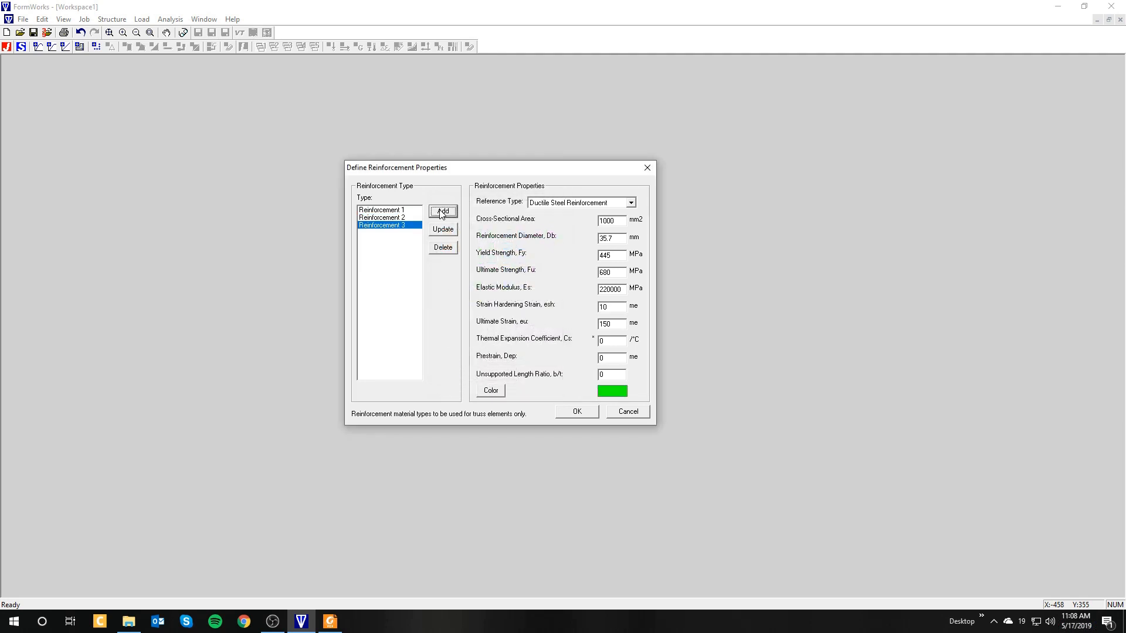
pyautogui.click(577, 412)
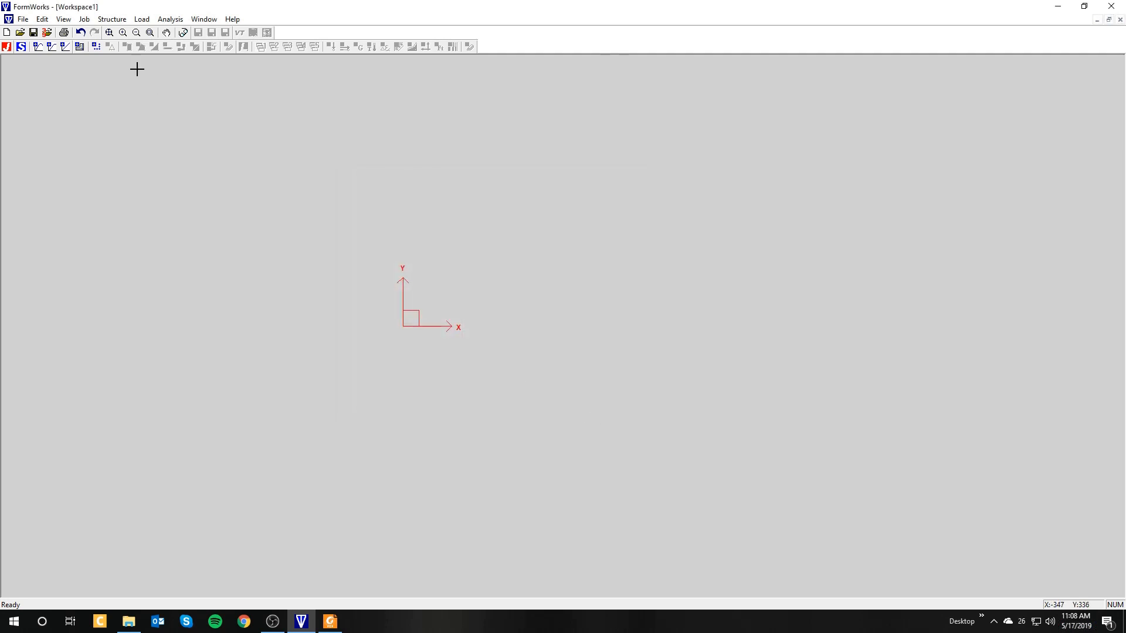
# - Open the Define and Mesh Structure dialog, review its region, reinforcement and mesh creation settings, and move it clear of the drawing origin
pyautogui.click(81, 47)
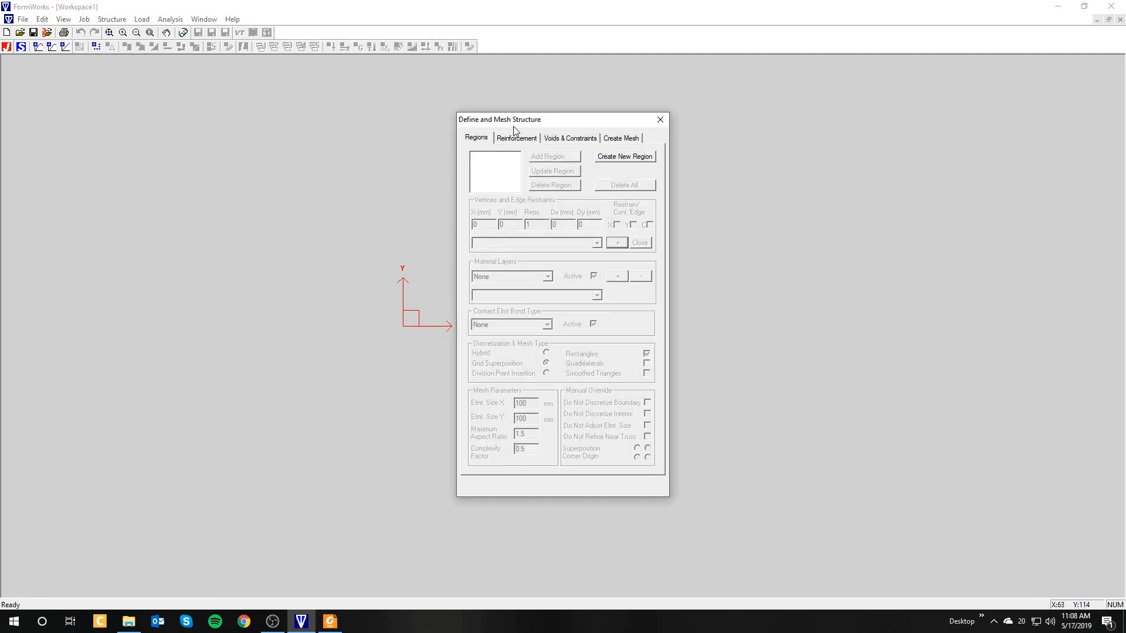
pyautogui.moveTo(513, 126); pyautogui.dragTo(231, 156)
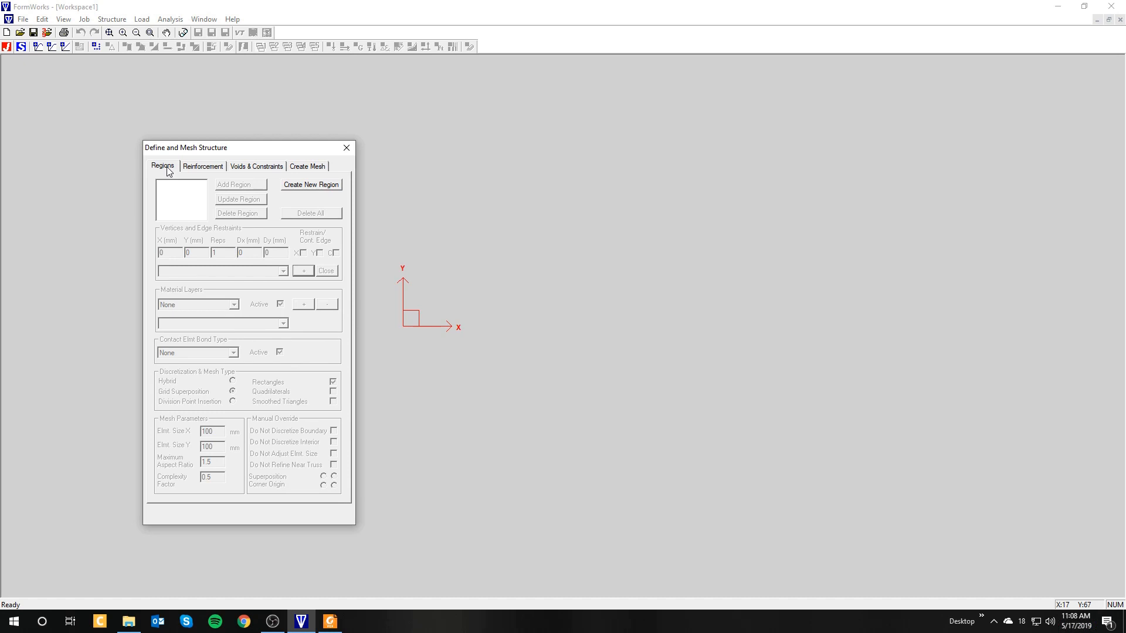
pyautogui.click(193, 170)
pyautogui.click(305, 168)
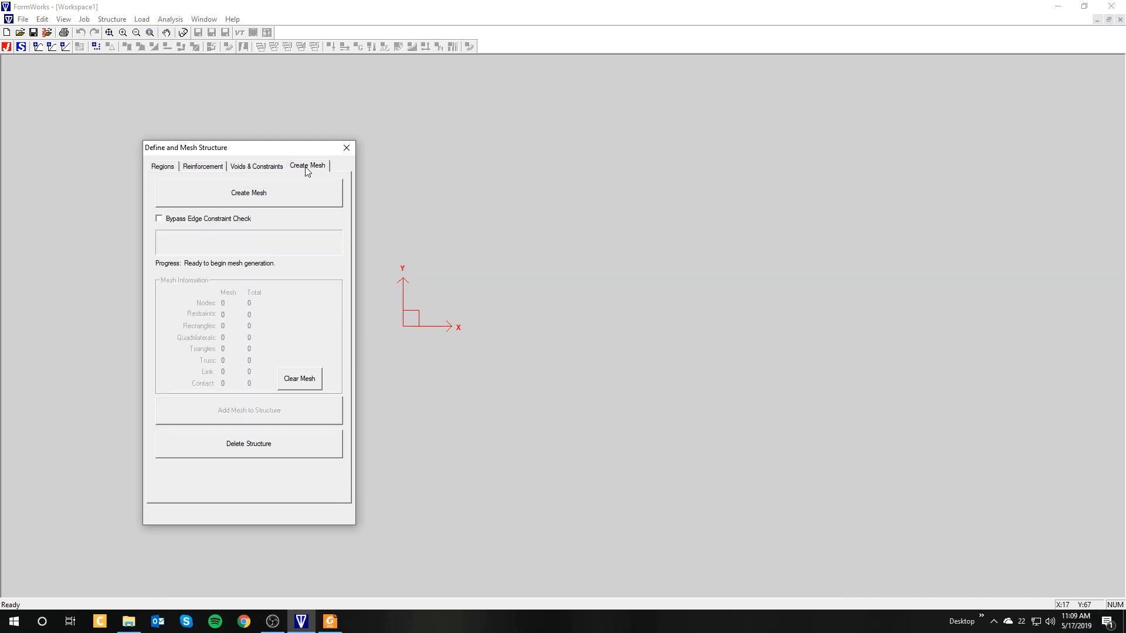
pyautogui.click(171, 169)
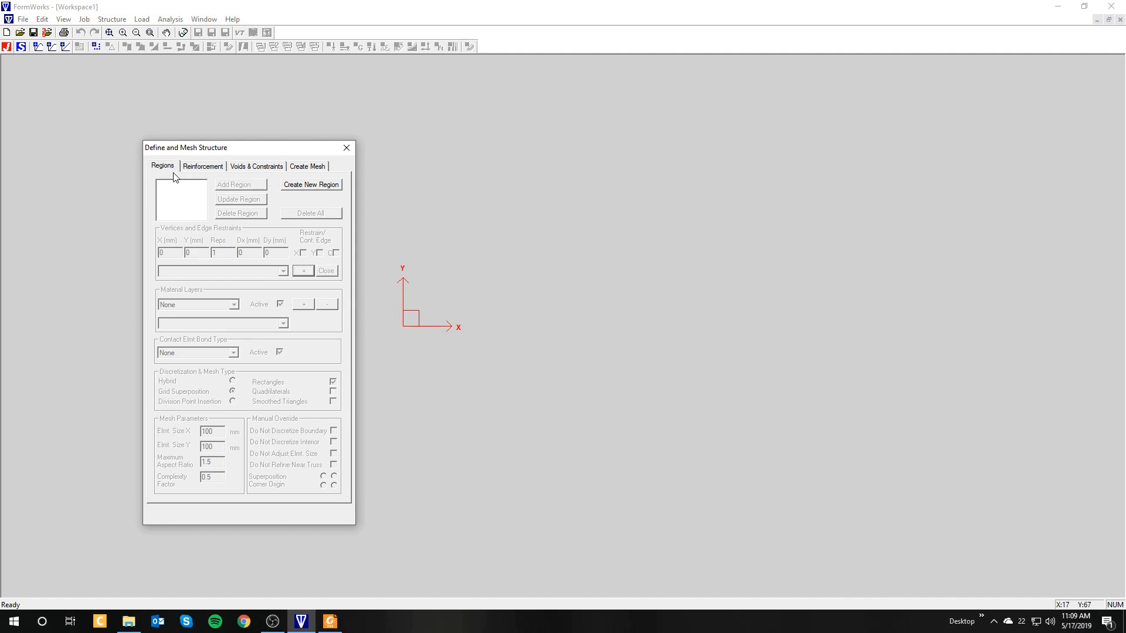
pyautogui.click(186, 168)
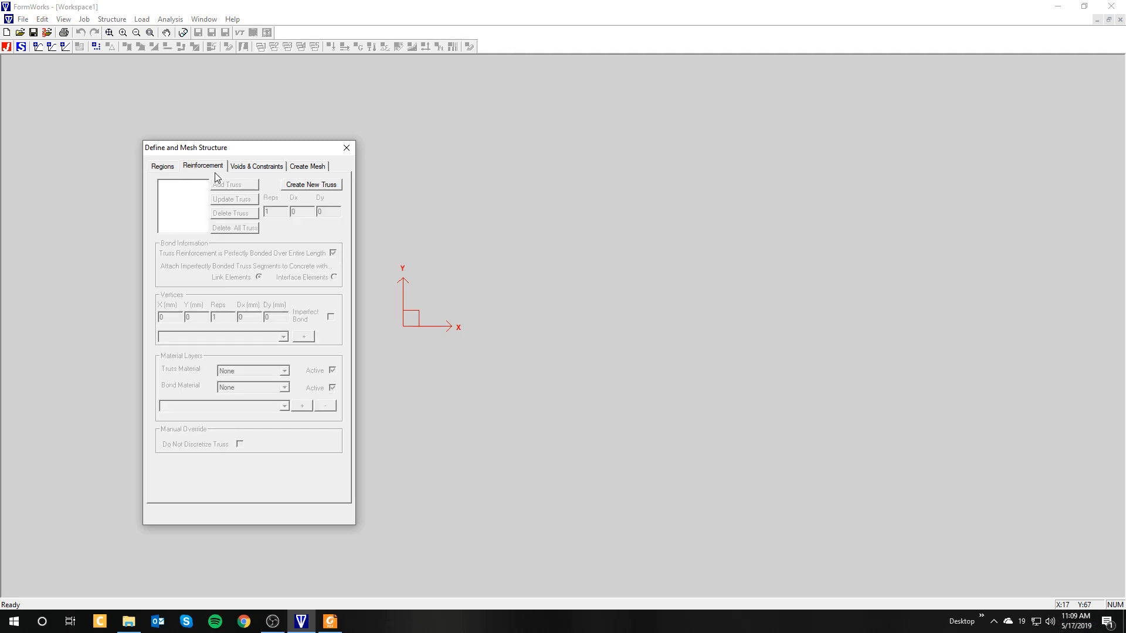
pyautogui.click(162, 168)
pyautogui.moveTo(192, 151); pyautogui.dragTo(134, 134)
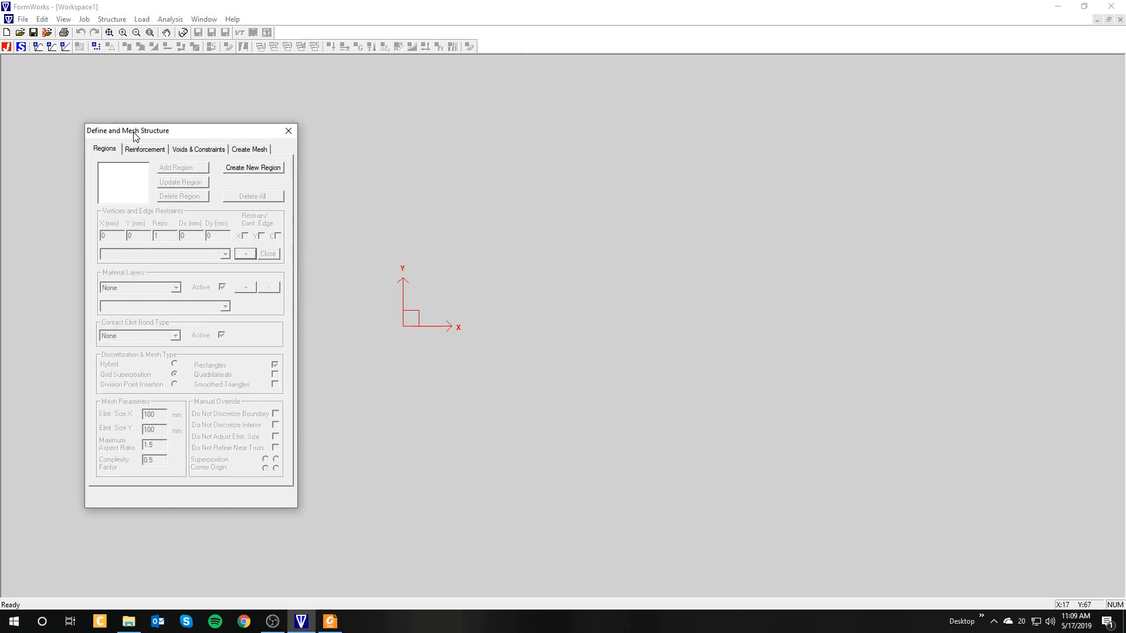
# - Start a new region, check the dimensions of the 4570 mm span beam in the paper's Fig. 4, and return to FormWorks
pyautogui.click(264, 168)
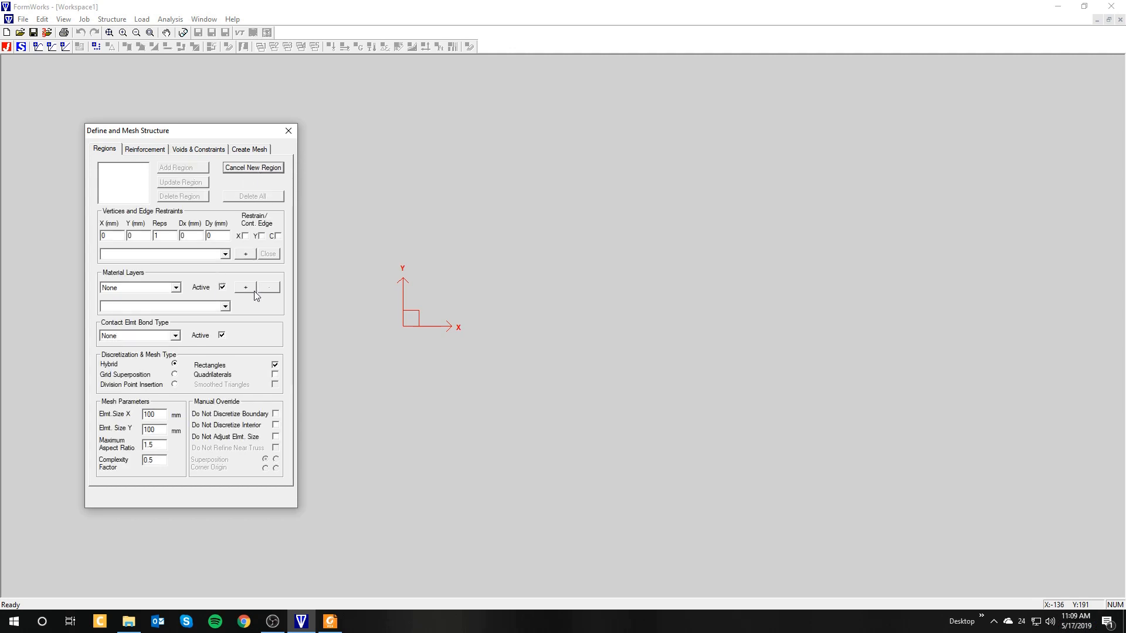
pyautogui.click(329, 621)
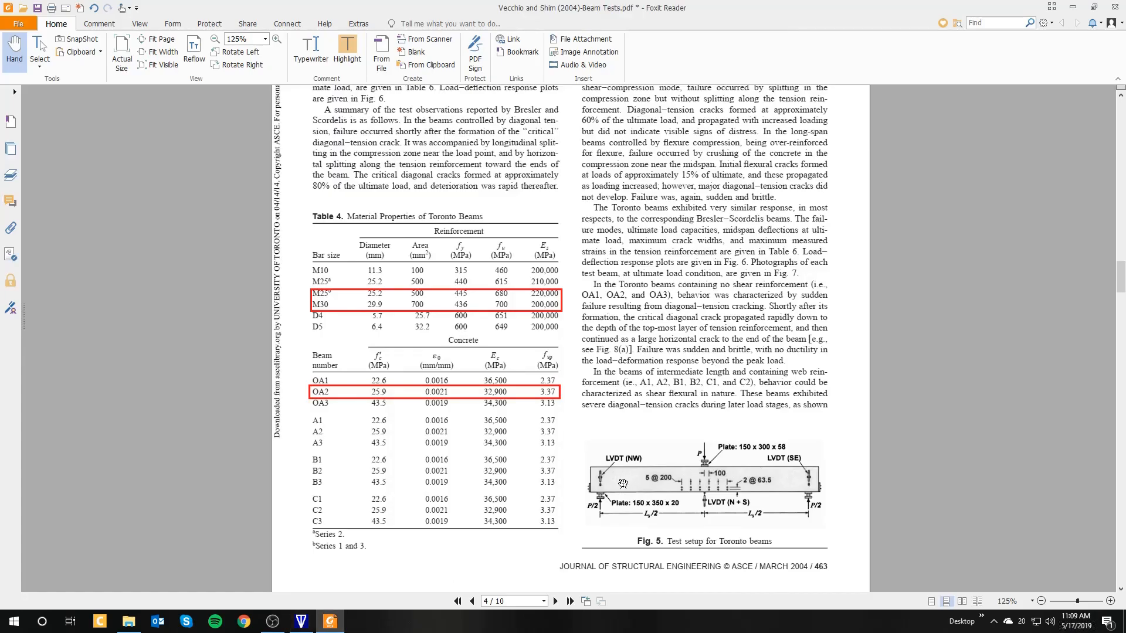
pyautogui.scroll(10, 675, 428)
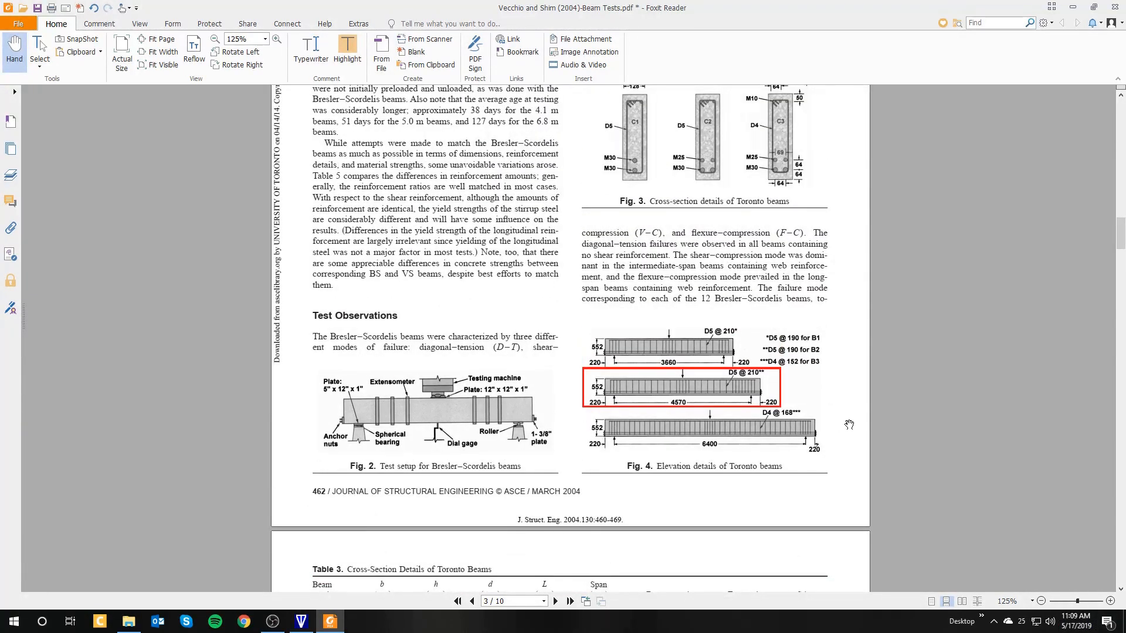
pyautogui.scroll(2, 861, 421)
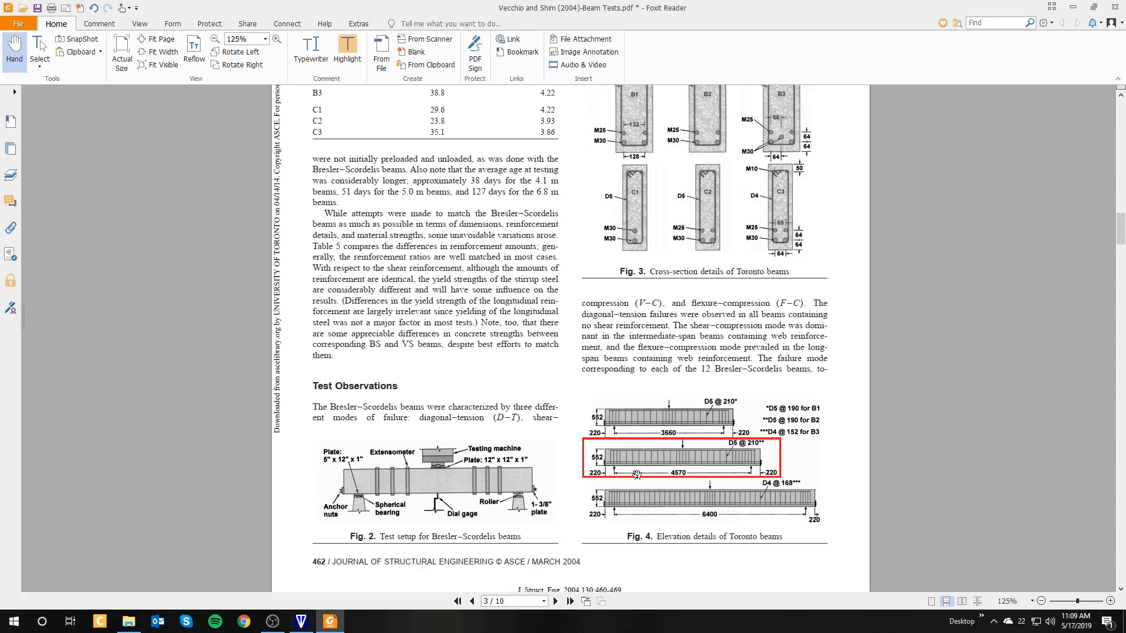
pyautogui.click(300, 621)
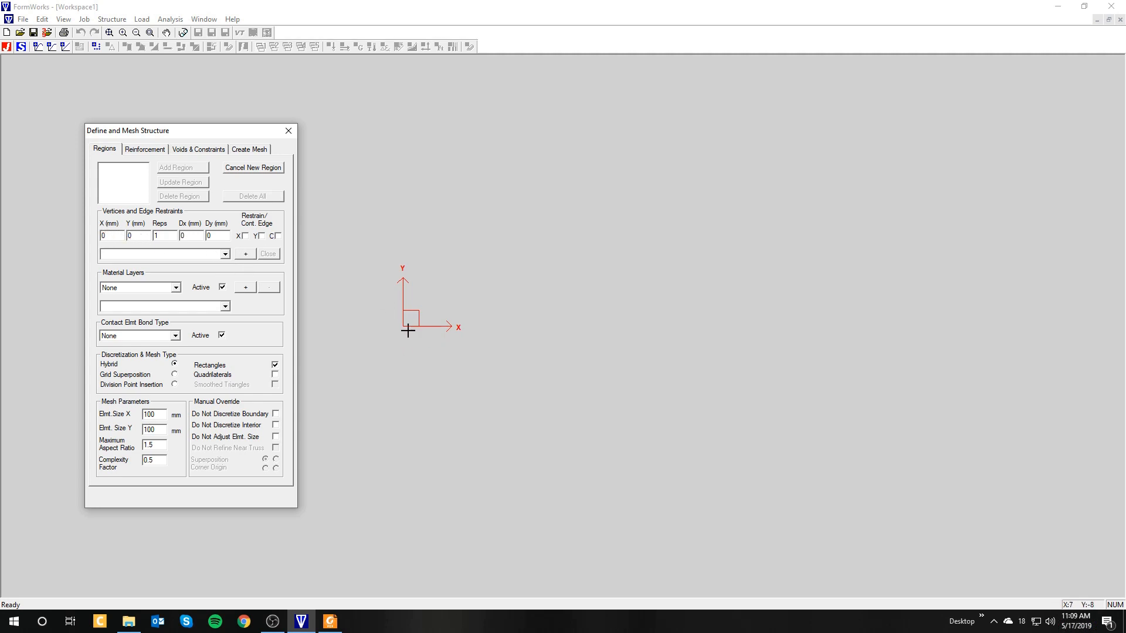
# - Add the region's bottom edge vertices at (0, 0) and (4570, 0), using the span from the paper's elevation figure
pyautogui.click(246, 254)
pyautogui.hotkey('alt', 'Tab')
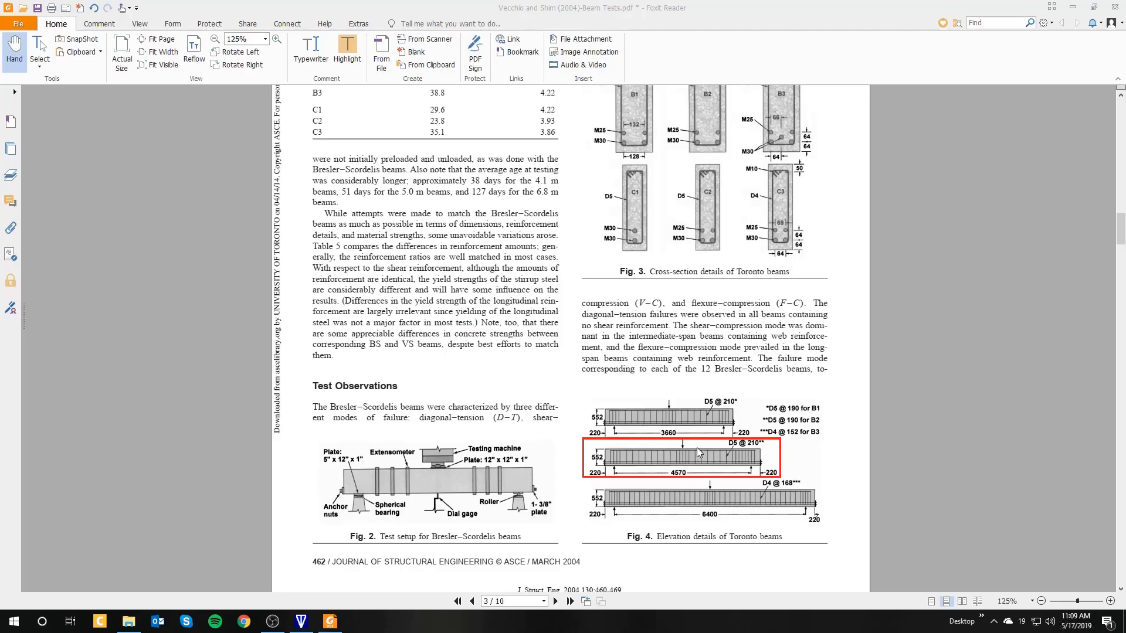
pyautogui.hotkey('alt', 'Tab')
pyautogui.write('45')
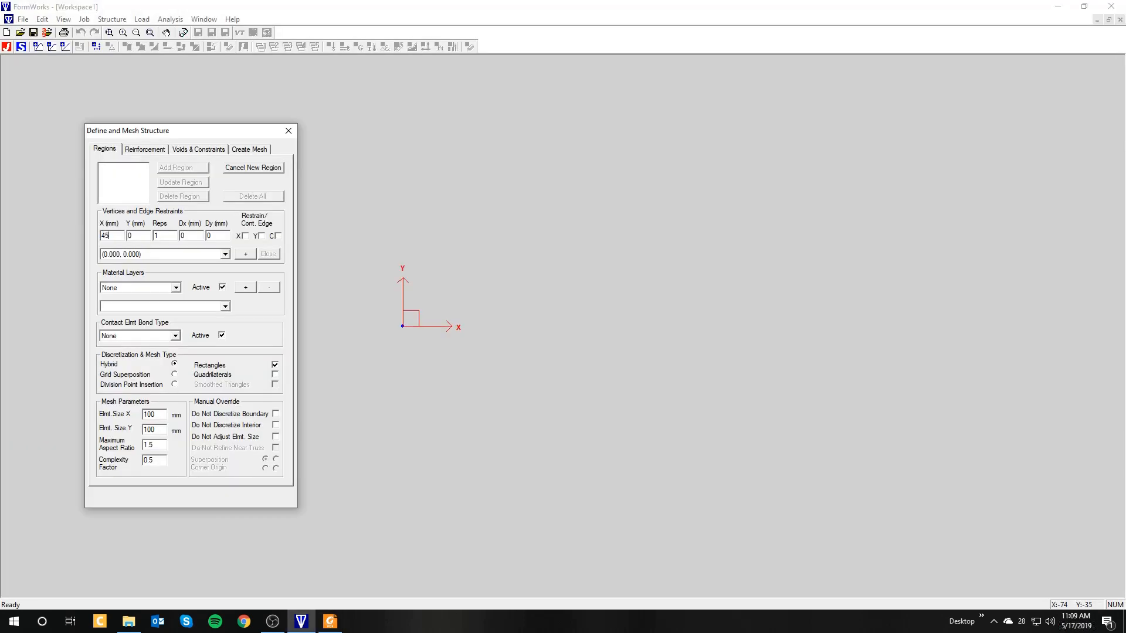
pyautogui.click(245, 253)
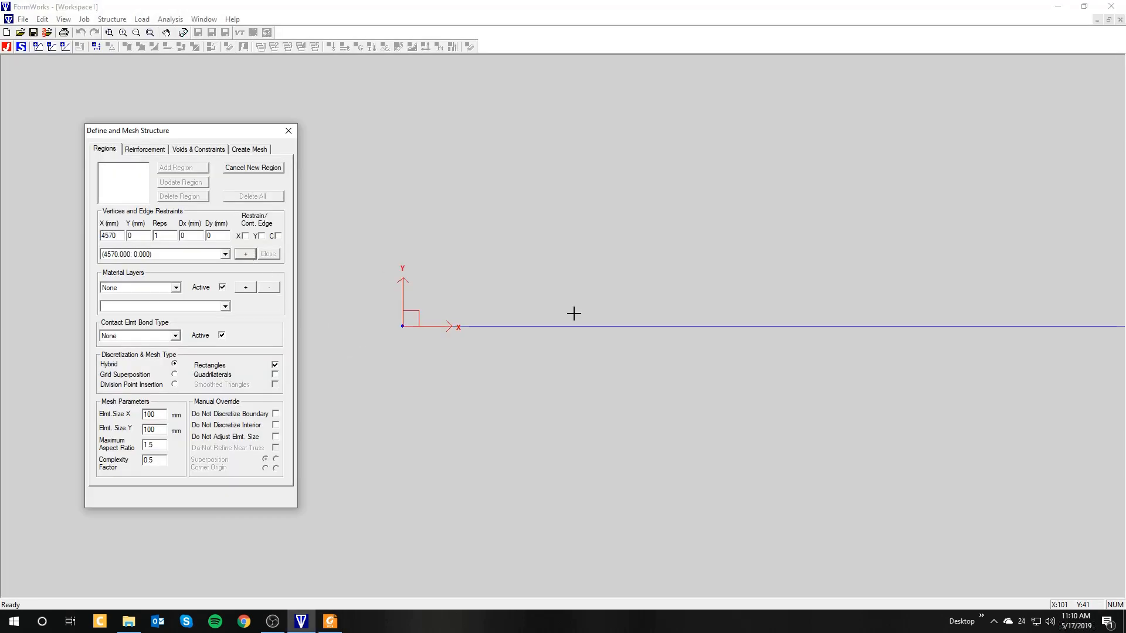
pyautogui.scroll(2, 682, 379)
pyautogui.scroll(-10, 664, 372)
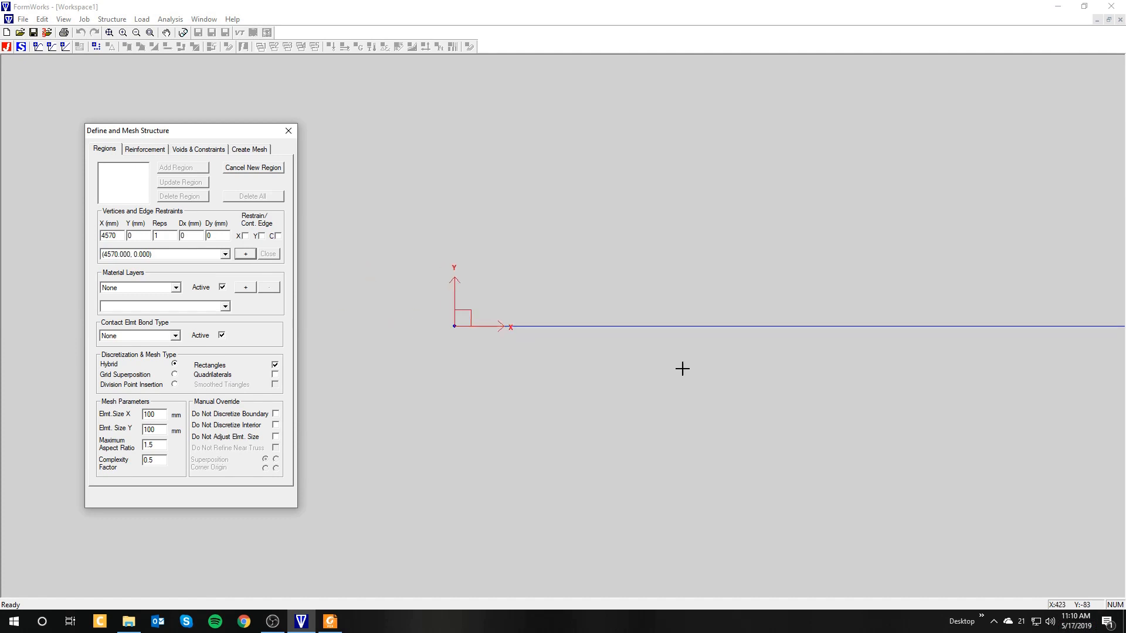
pyautogui.scroll(-3, 745, 363)
pyautogui.moveTo(807, 359)
pyautogui.mouseDown(button='middle')
pyautogui.moveTo(666, 369)
pyautogui.moveTo(711, 367)
pyautogui.mouseUp(button='middle')
pyautogui.scroll(-6, 724, 365)
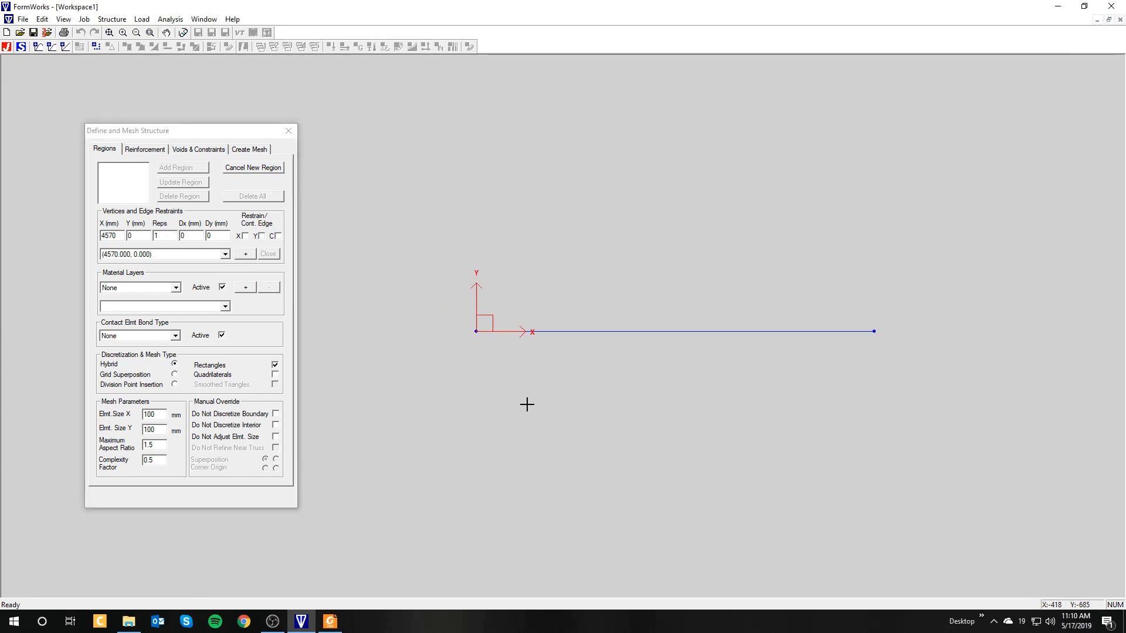
# - Add the top edge vertices at (4570, 552) and (0, 552), using OA2's height from Table 3, and close the region outline
pyautogui.moveTo(139, 235); pyautogui.dragTo(124, 236)
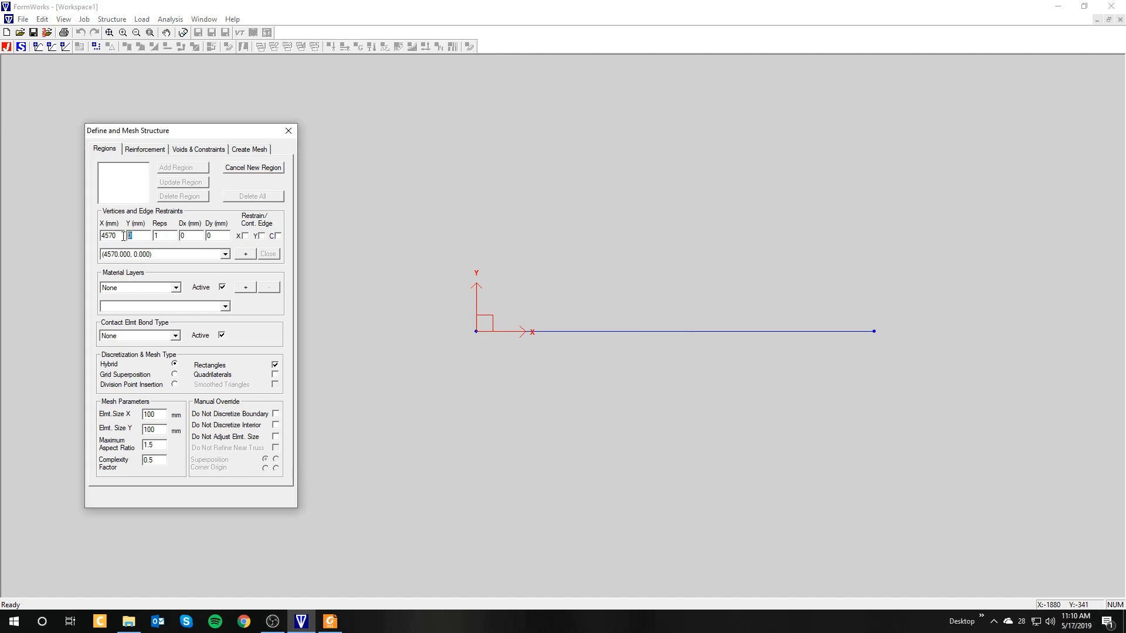
pyautogui.hotkey('alt', 'Tab')
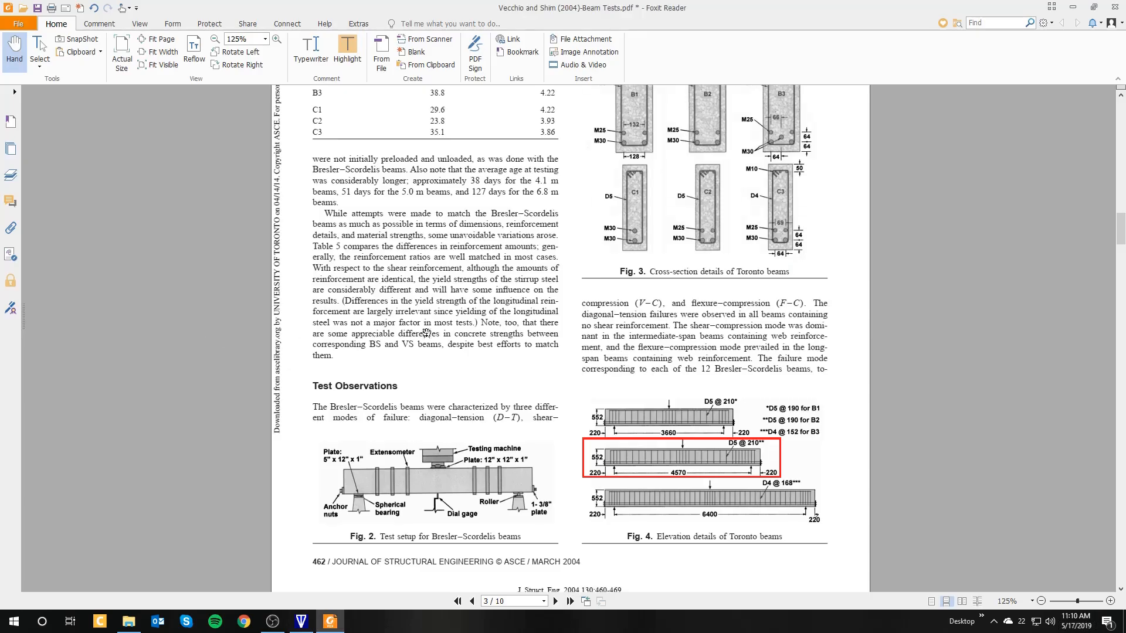
pyautogui.scroll(-5, 604, 451)
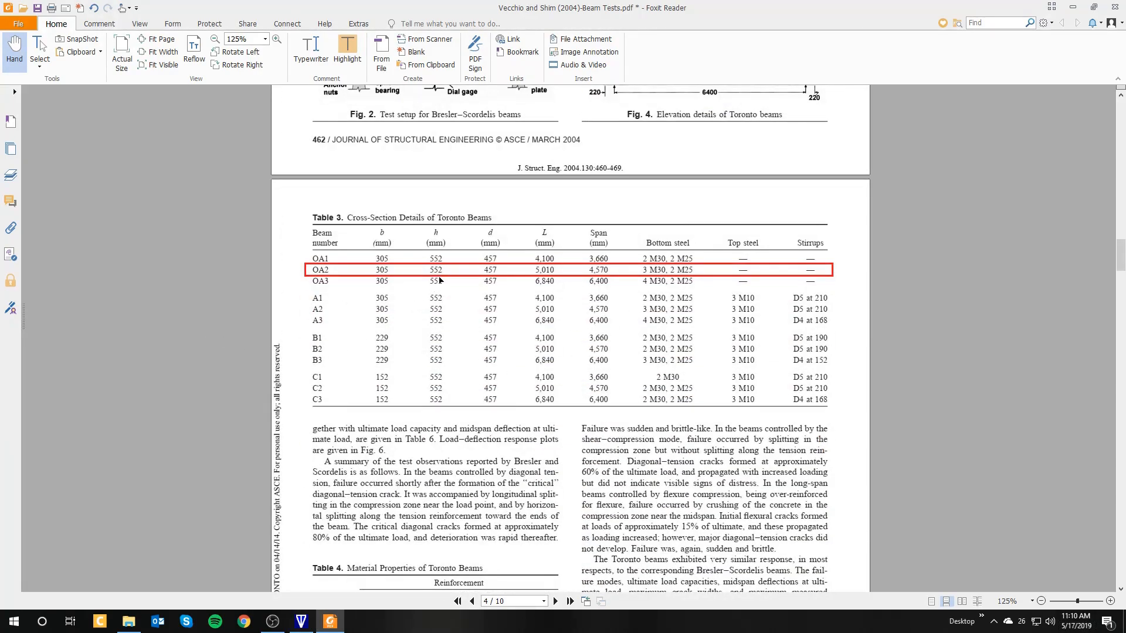
pyautogui.hotkey('alt', 'Tab')
pyautogui.write('552')
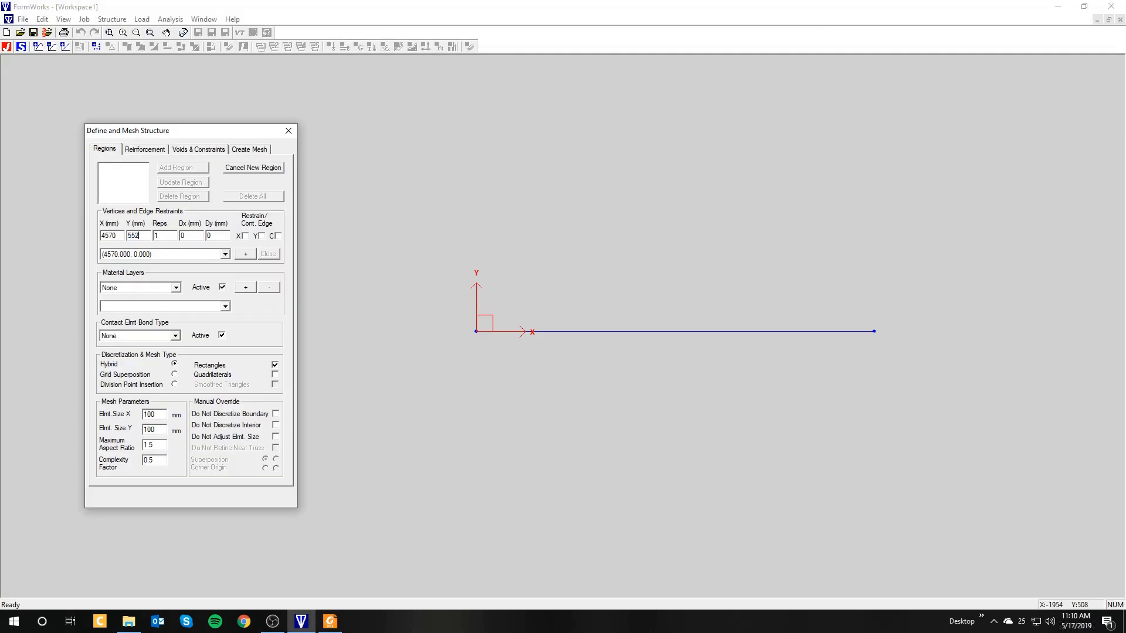
pyautogui.click(245, 254)
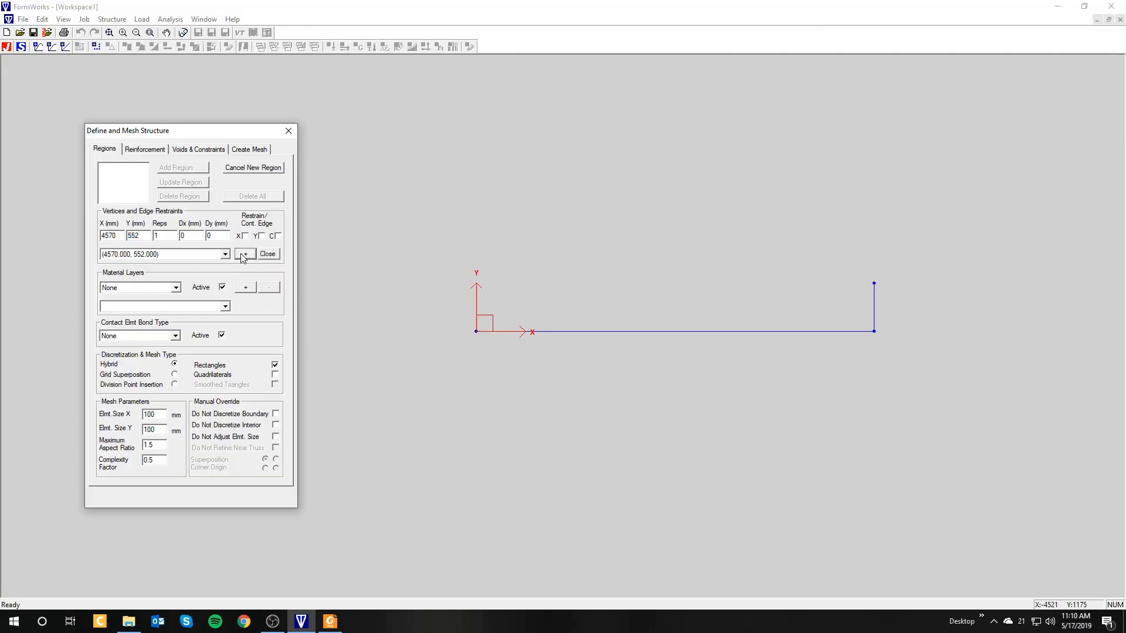
pyautogui.moveTo(122, 235); pyautogui.dragTo(76, 234)
pyautogui.write('0')
pyautogui.click(245, 254)
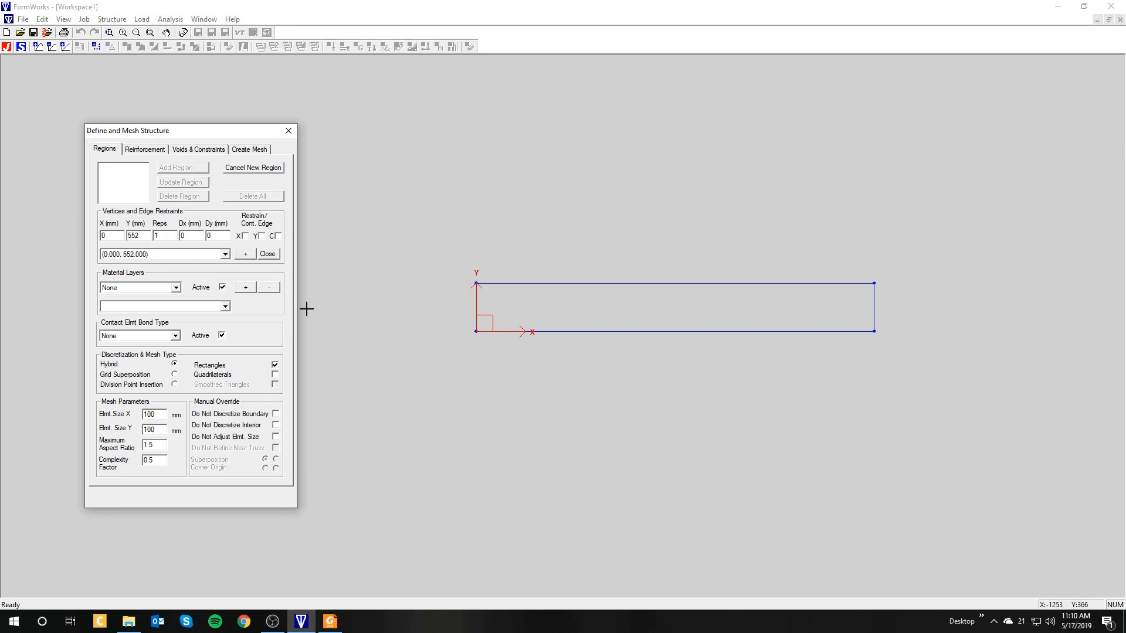
pyautogui.click(272, 255)
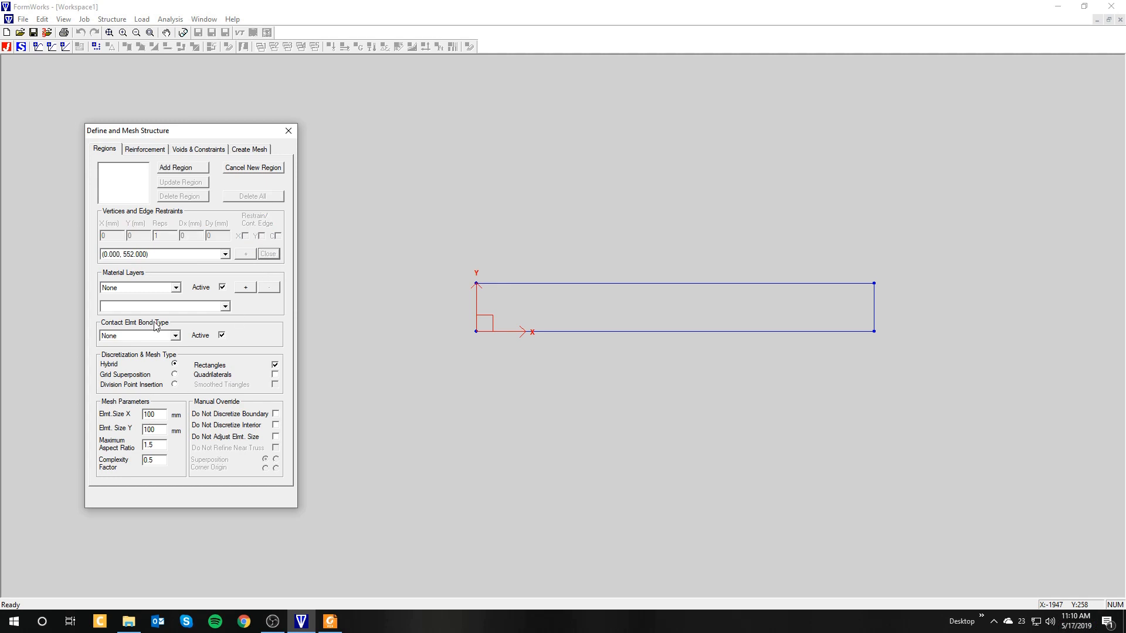
# - Assign Material 1 to the region as an active material layer
pyautogui.click(176, 288)
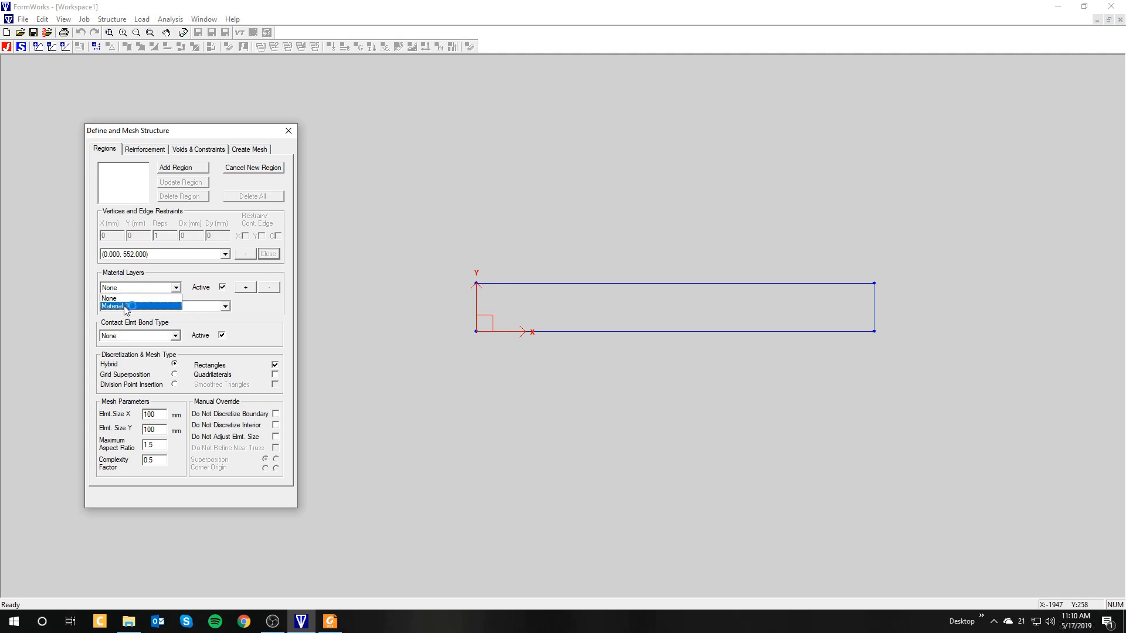
pyautogui.click(125, 306)
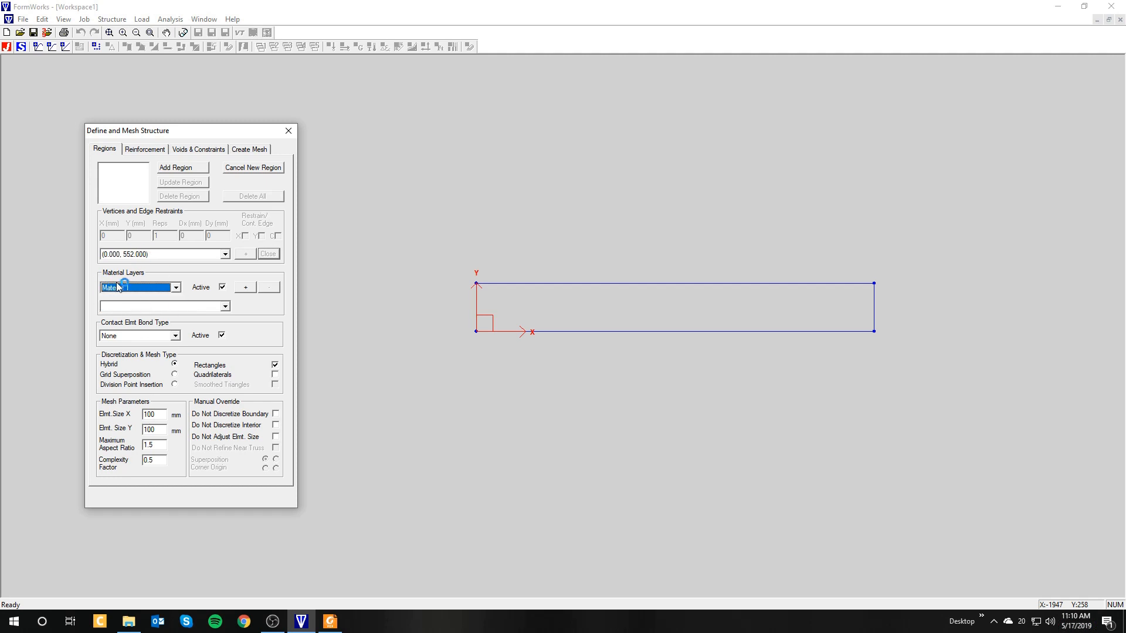
pyautogui.click(246, 290)
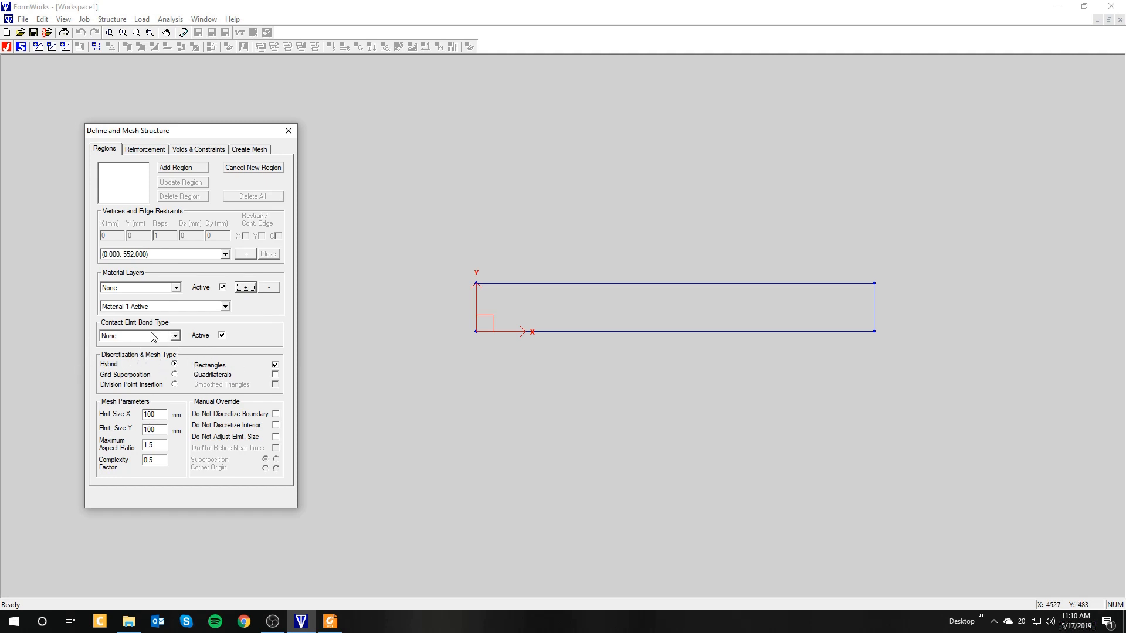
# - Set the region's mesh element size to 50 mm in both X and Y
pyautogui.doubleClick(153, 415)
pyautogui.doubleClick(153, 431)
pyautogui.write('50')
pyautogui.moveTo(153, 418)
pyautogui.mouseDown()
pyautogui.moveTo(143, 430)
pyautogui.moveTo(144, 415)
pyautogui.moveTo(145, 430)
pyautogui.mouseUp()
pyautogui.click(153, 416)
pyautogui.click(165, 445)
pyautogui.click(154, 415)
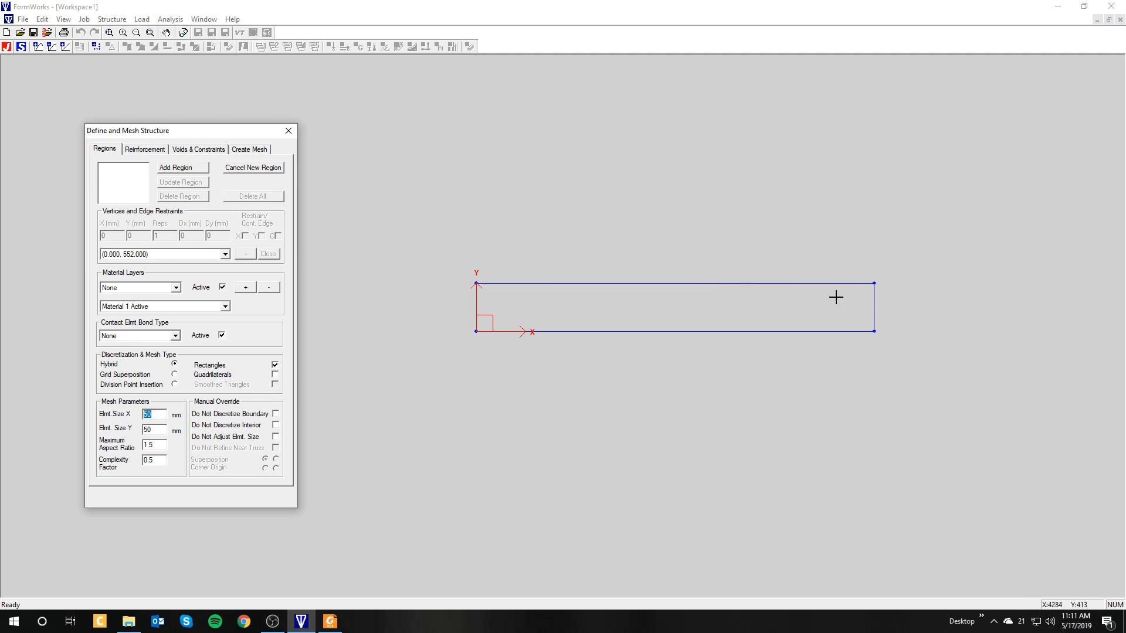
# - Add the defined rectangular beam region to the structure
pyautogui.doubleClick(152, 427)
pyautogui.moveTo(152, 414); pyautogui.dragTo(146, 415)
pyautogui.click(180, 168)
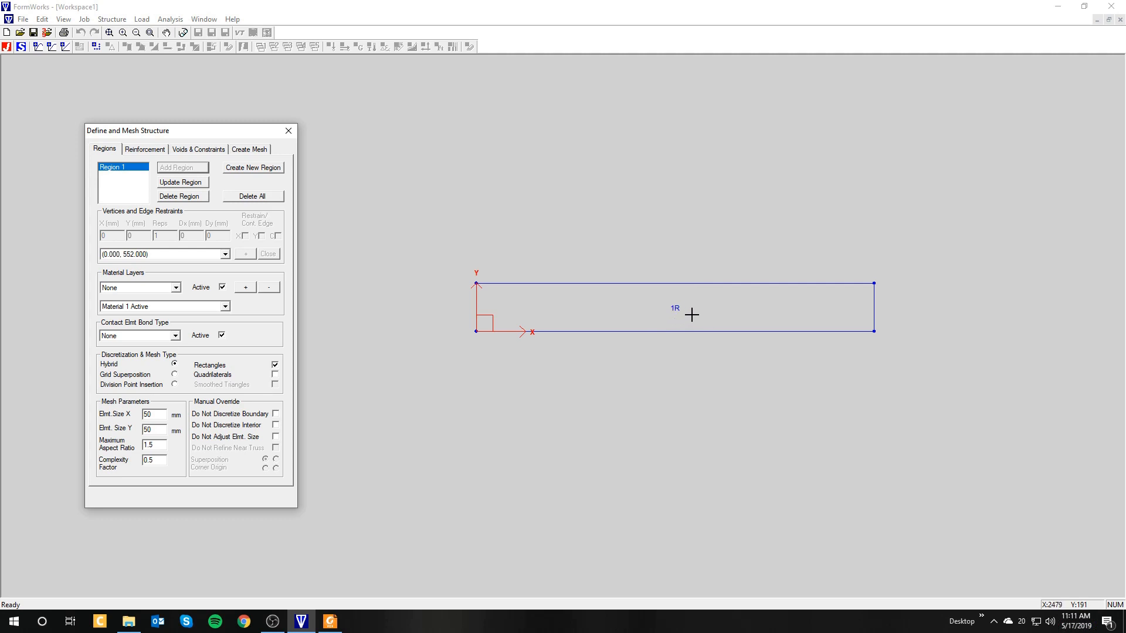
# - Start a new truss reinforcement and add its first vertex at (0, 64), using the bar spacing from OA2's cross-section figure in the paper
pyautogui.click(147, 149)
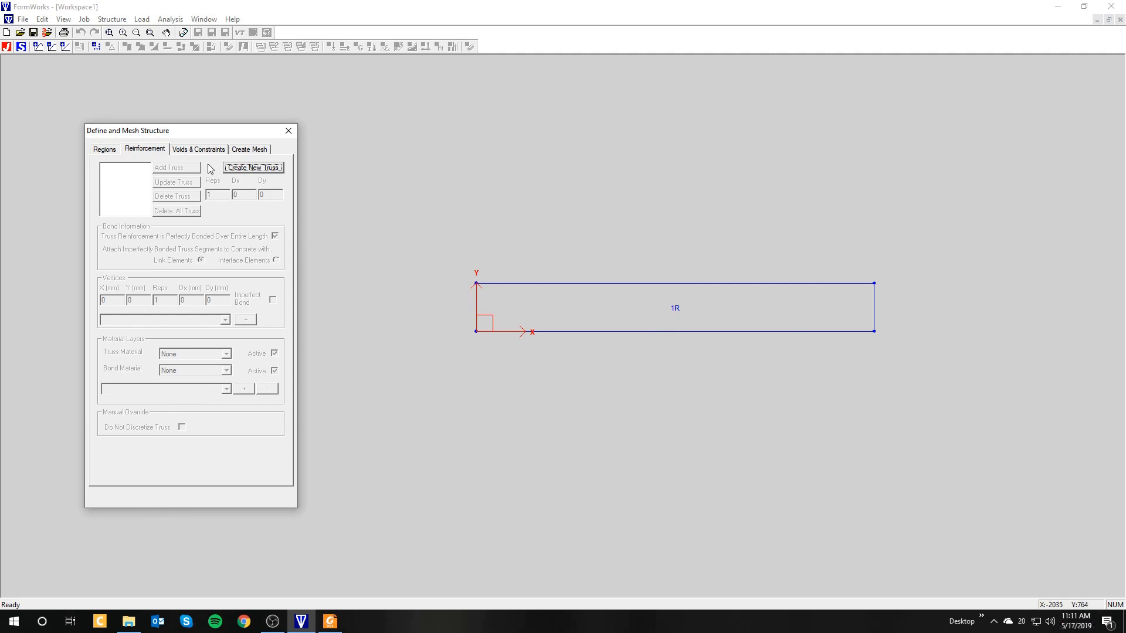
pyautogui.click(237, 170)
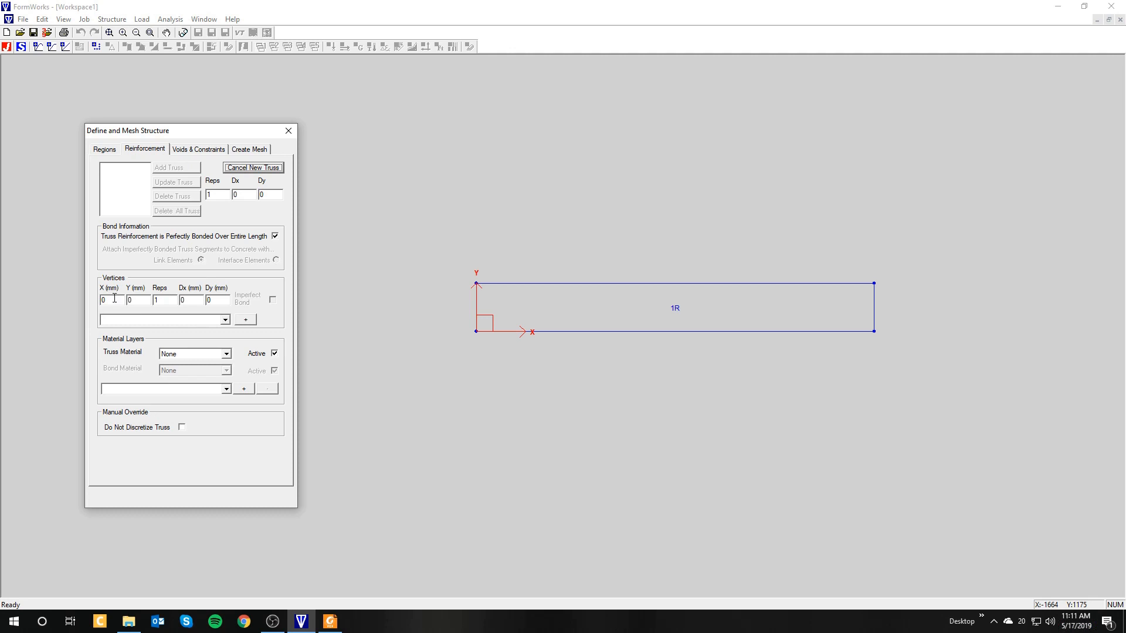
pyautogui.scroll(-1, 552, 327)
pyautogui.scroll(4, 563, 322)
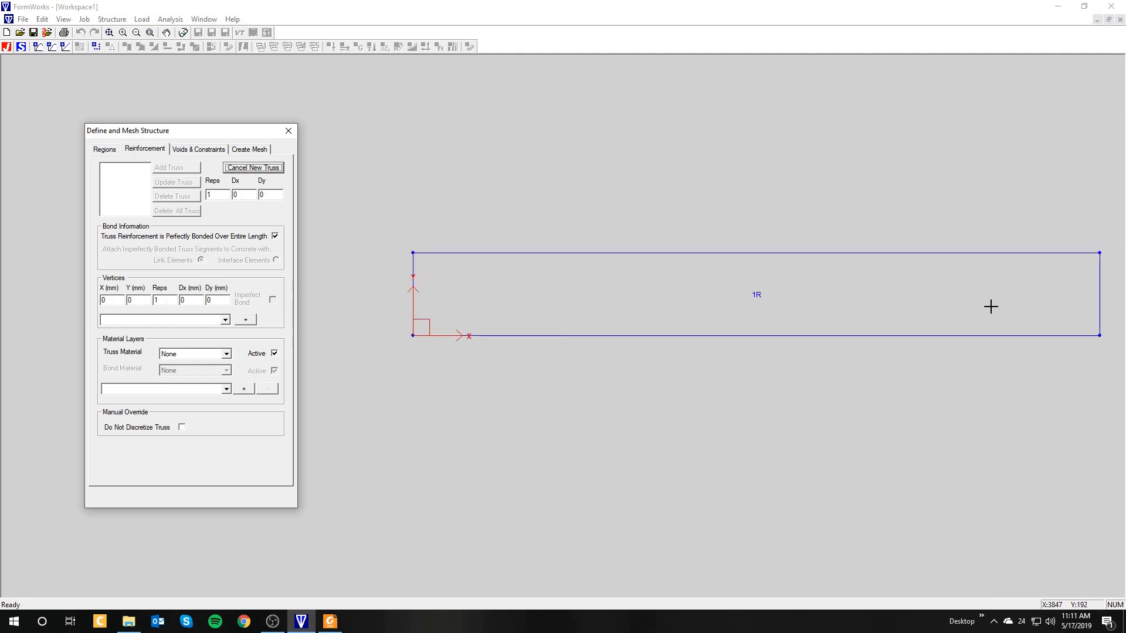
pyautogui.scroll(1, 520, 312)
pyautogui.scroll(-1, 385, 311)
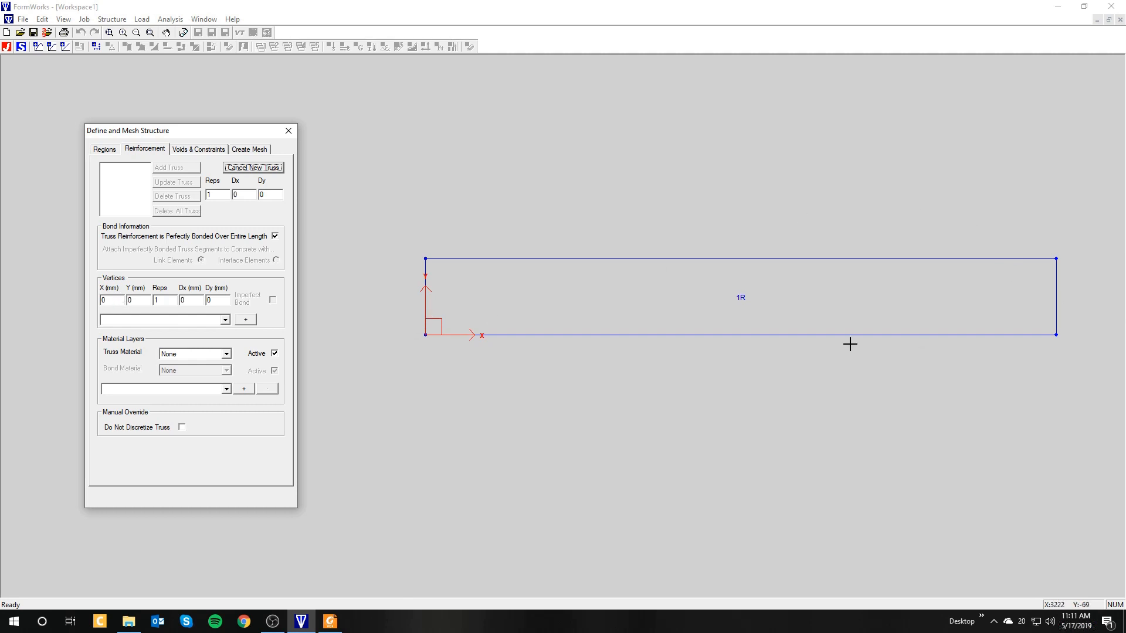
pyautogui.doubleClick(109, 303)
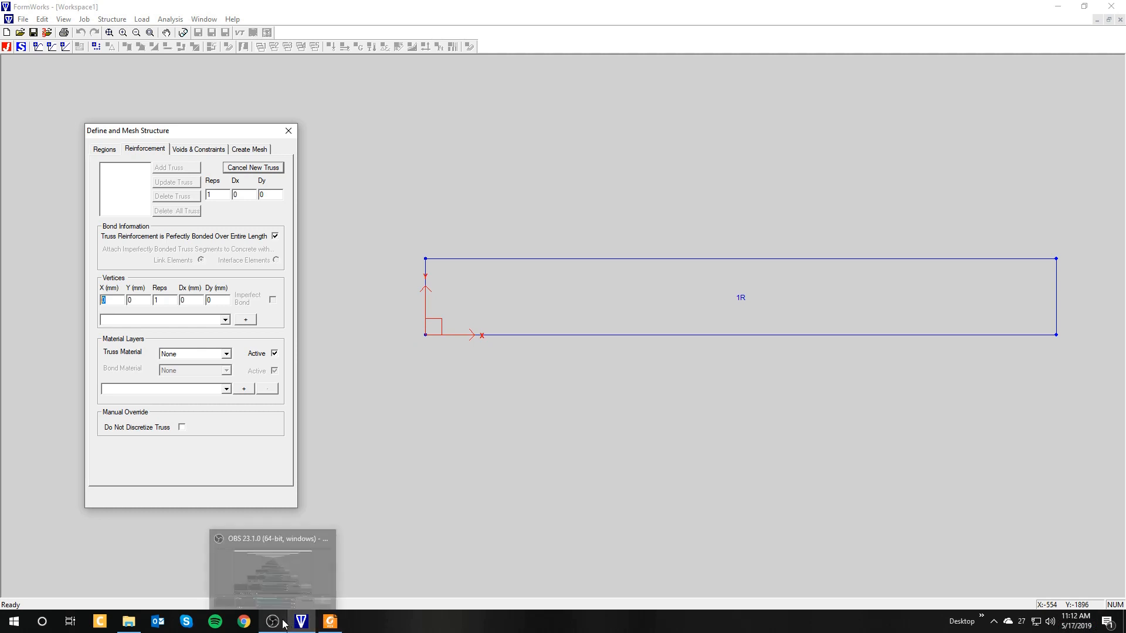
pyautogui.click(330, 622)
pyautogui.scroll(10, 661, 309)
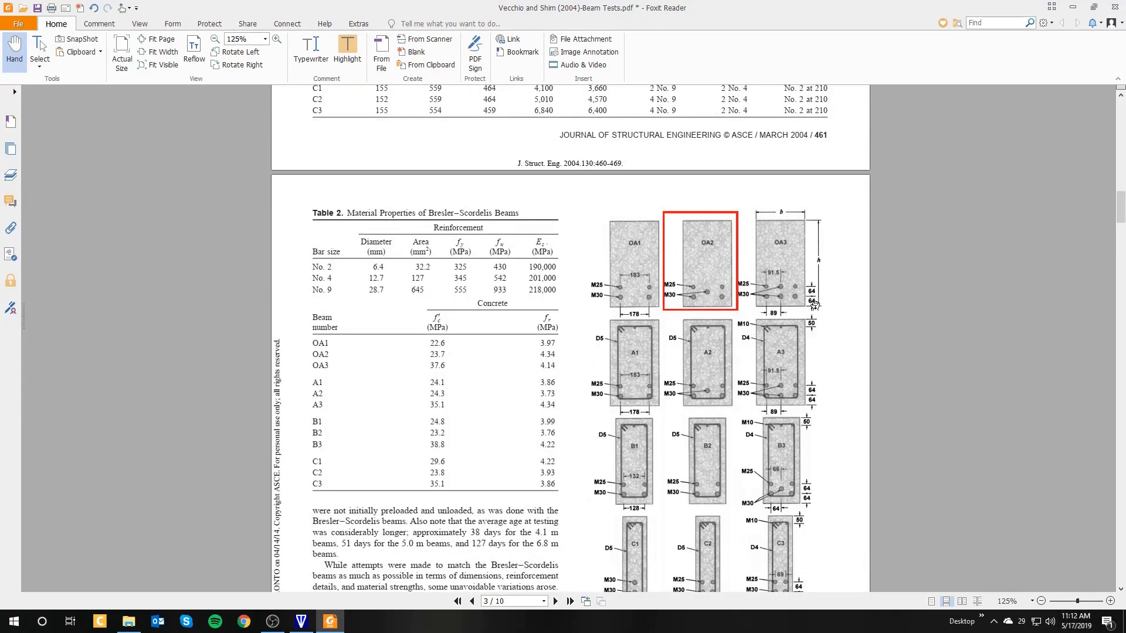
pyautogui.click(1073, 7)
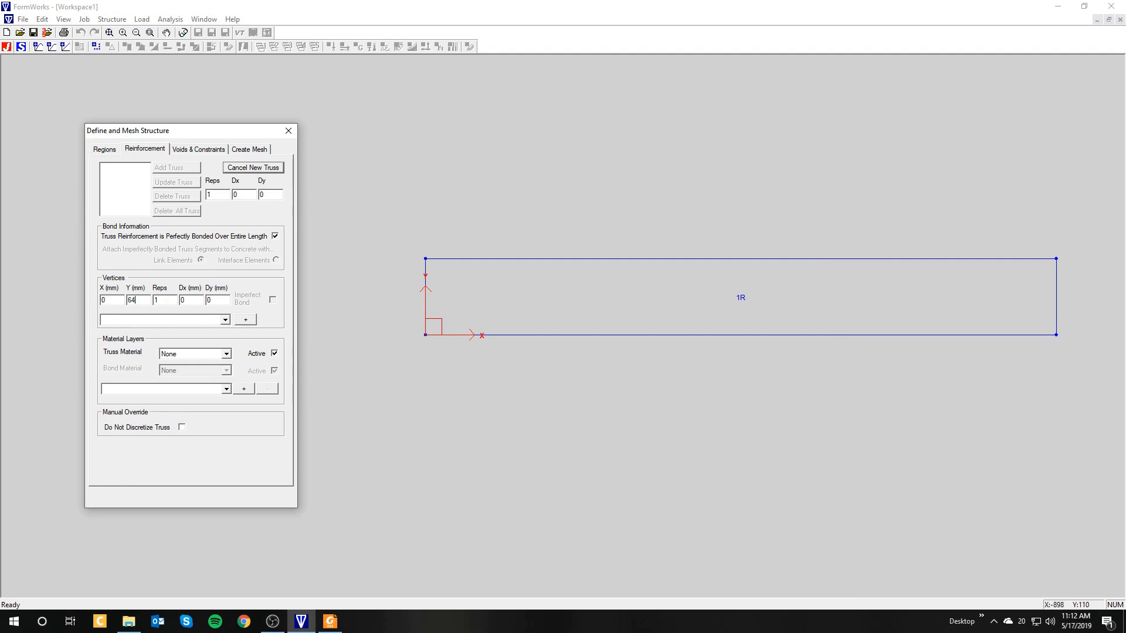
pyautogui.click(245, 319)
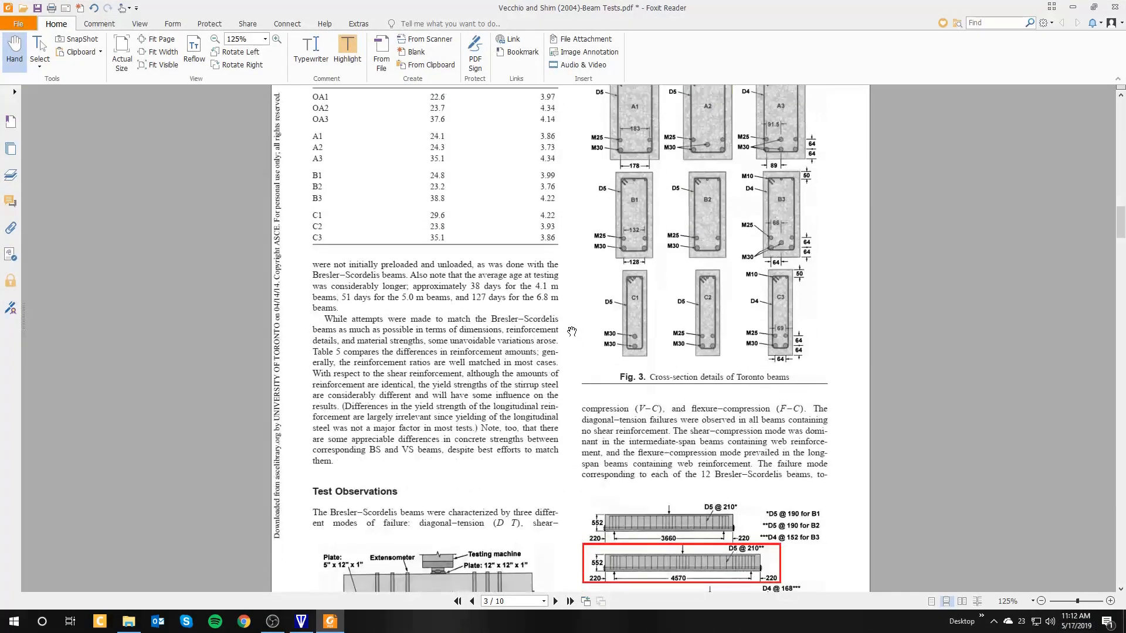
# - Add the first truss's end vertex at (4570, 64), using OA2's span from Table 3
pyautogui.scroll(-5, 568, 329)
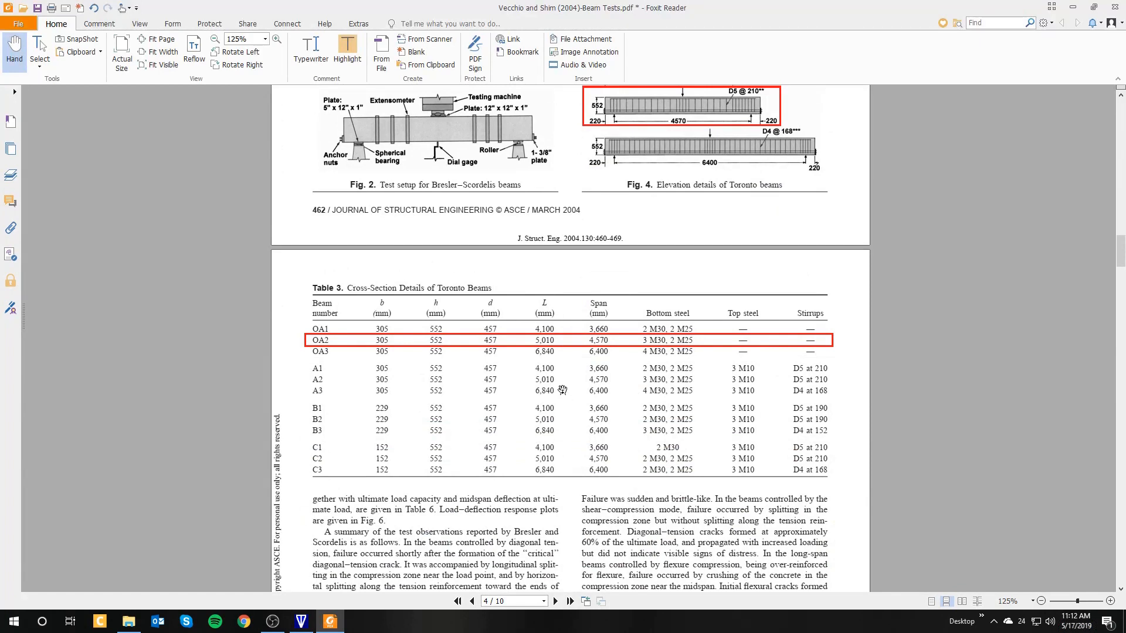
pyautogui.hotkey('alt', 'Tab')
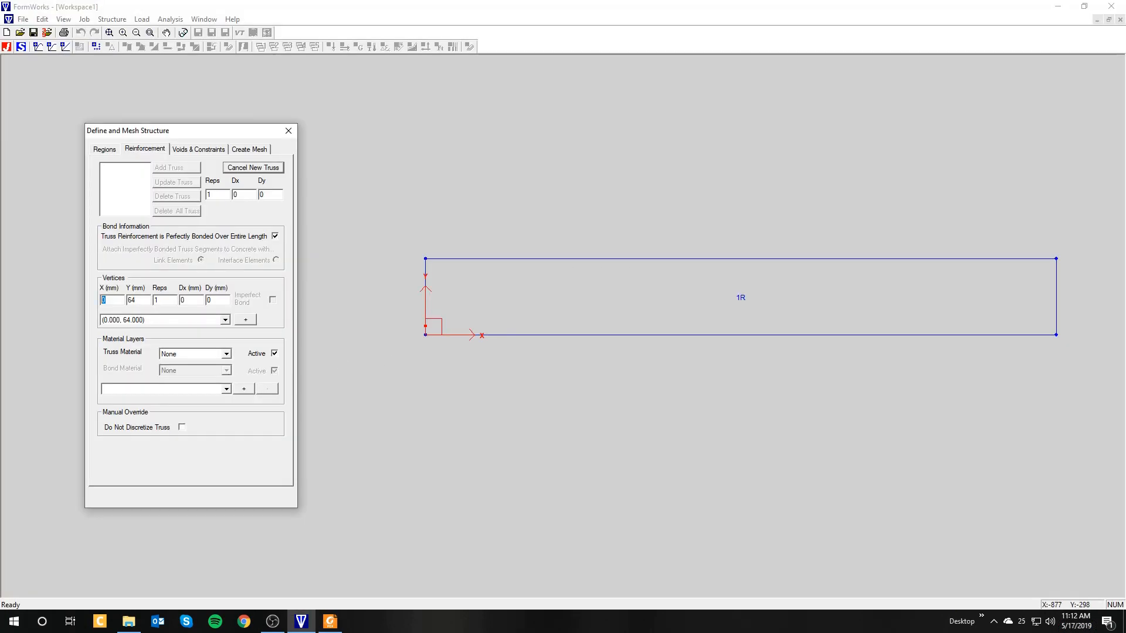
pyautogui.click(247, 320)
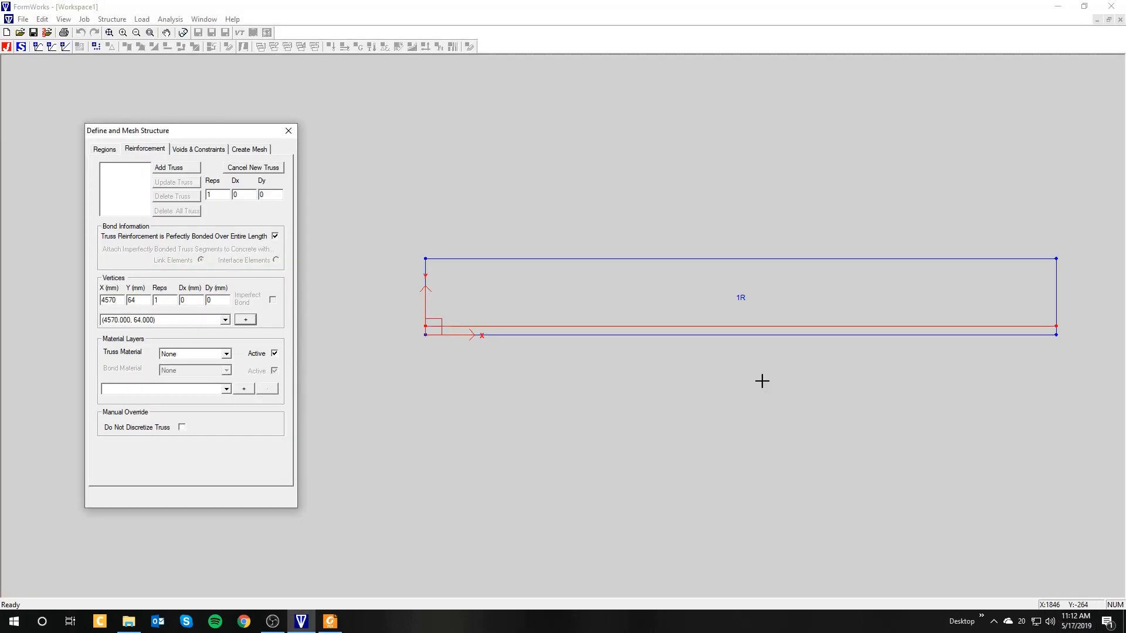
# - Assign Reinforcement 1 as an active material layer and add the first truss to the structure
pyautogui.click(217, 355)
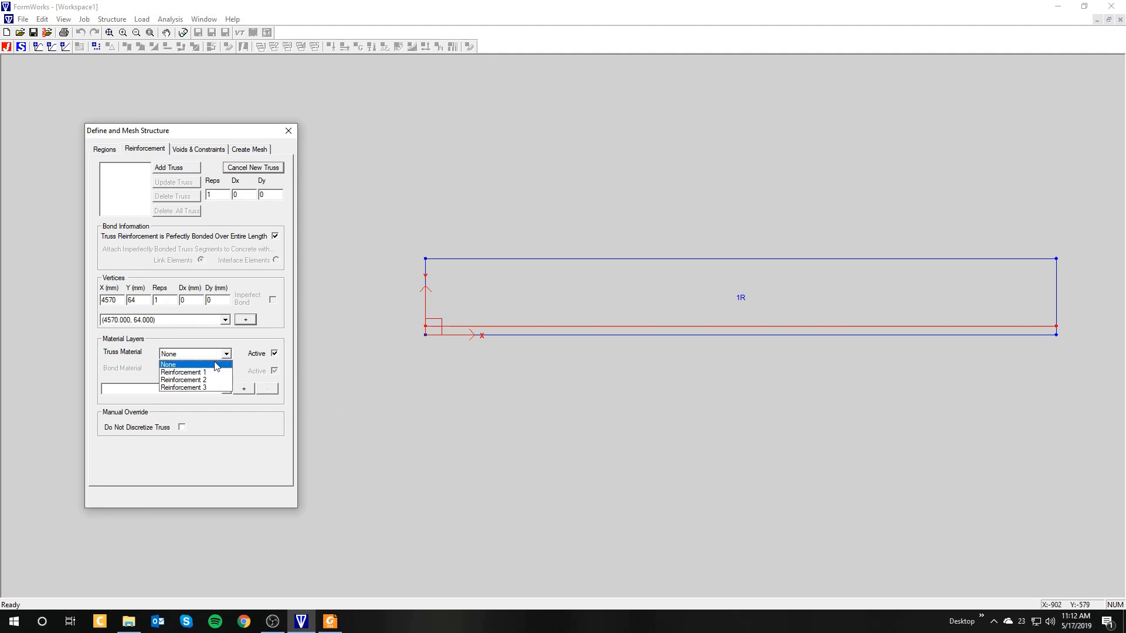
pyautogui.click(214, 371)
pyautogui.click(244, 390)
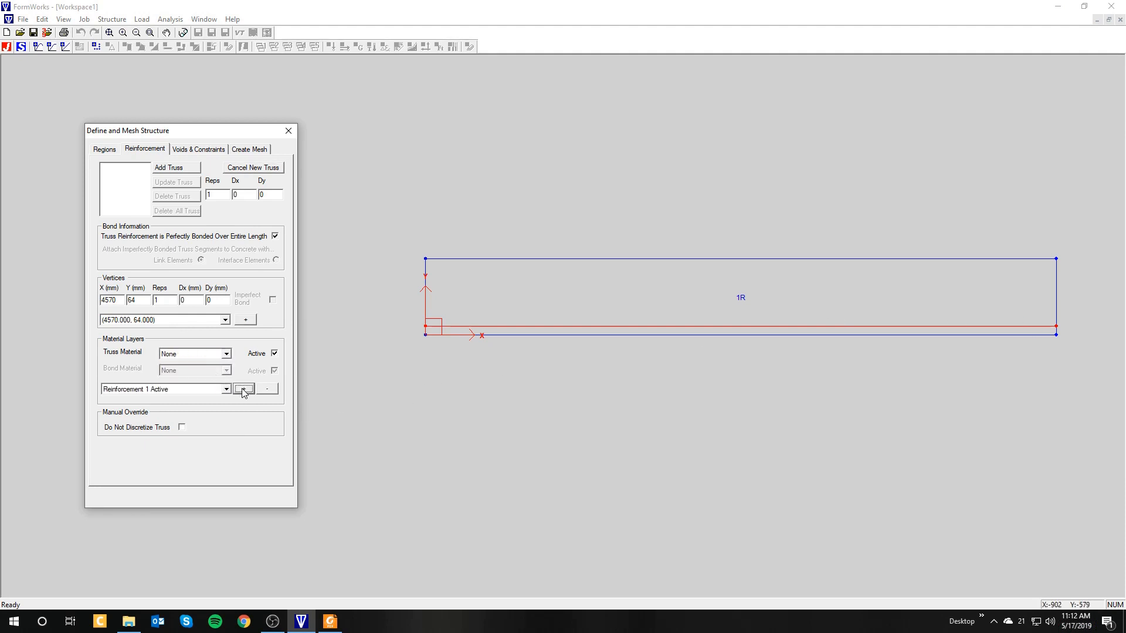
pyautogui.click(176, 168)
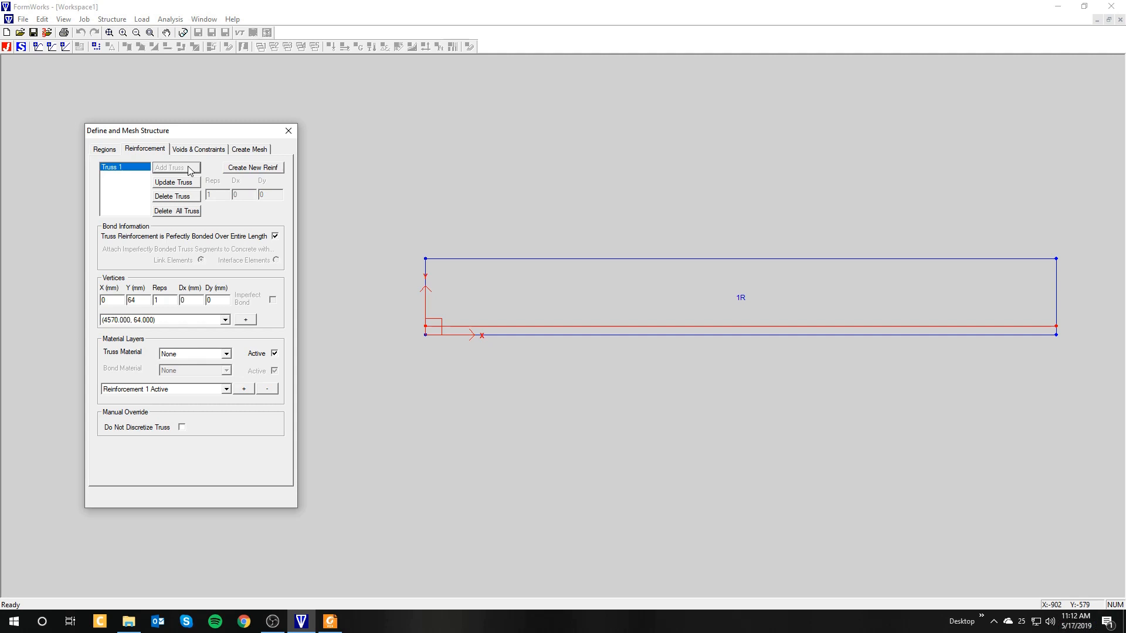
# - Create a second truss with vertices at (0, 96) and (4570, 96)
pyautogui.click(240, 168)
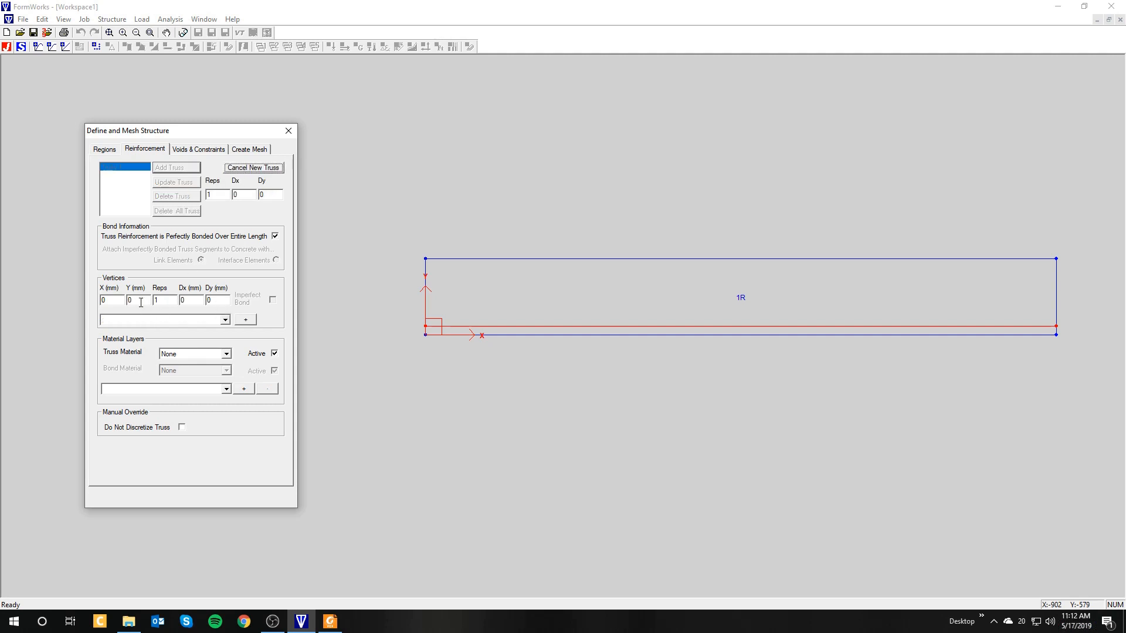
pyautogui.moveTo(141, 302); pyautogui.dragTo(122, 301)
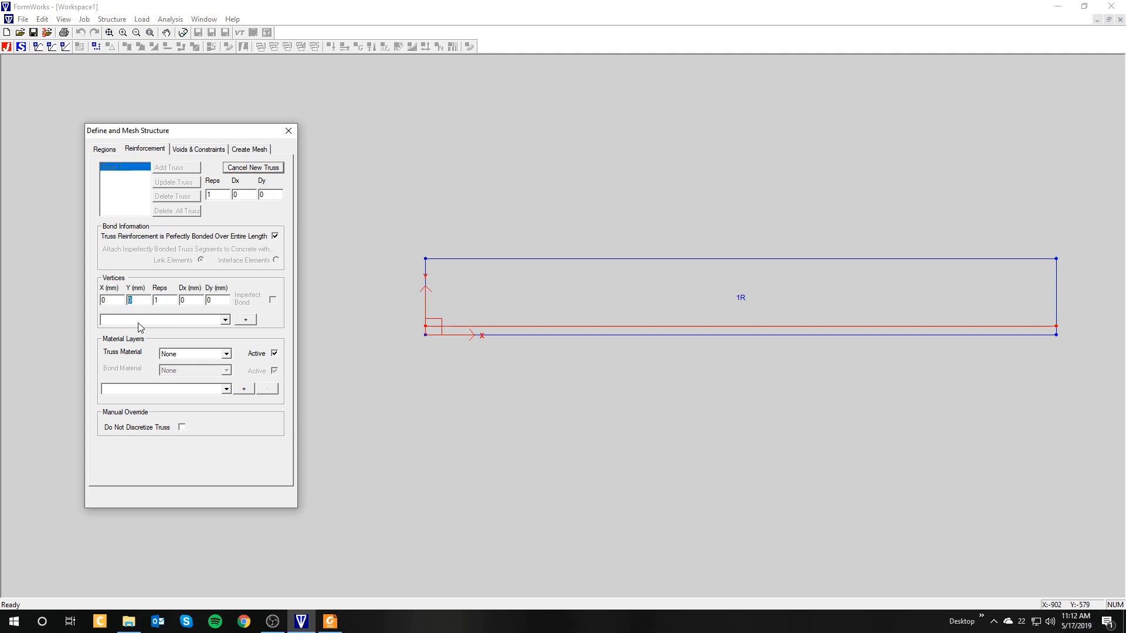
pyautogui.click(238, 323)
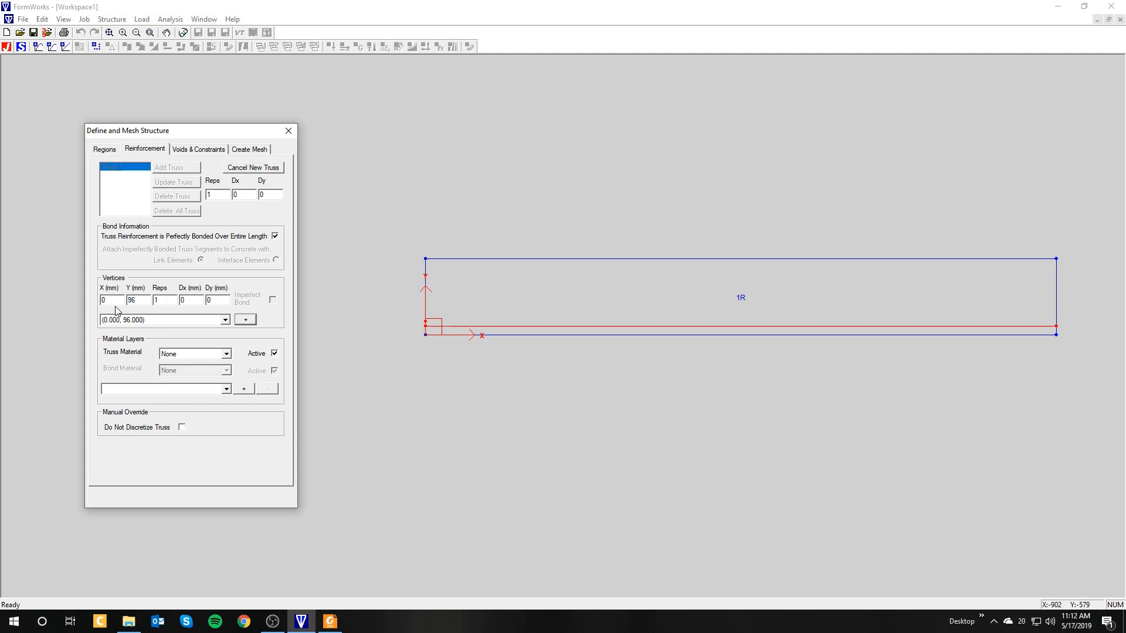
pyautogui.moveTo(113, 302); pyautogui.dragTo(97, 302)
pyautogui.click(246, 320)
# - Assign Reinforcement 2 as an active material layer and add the second truss to the structure
pyautogui.click(218, 356)
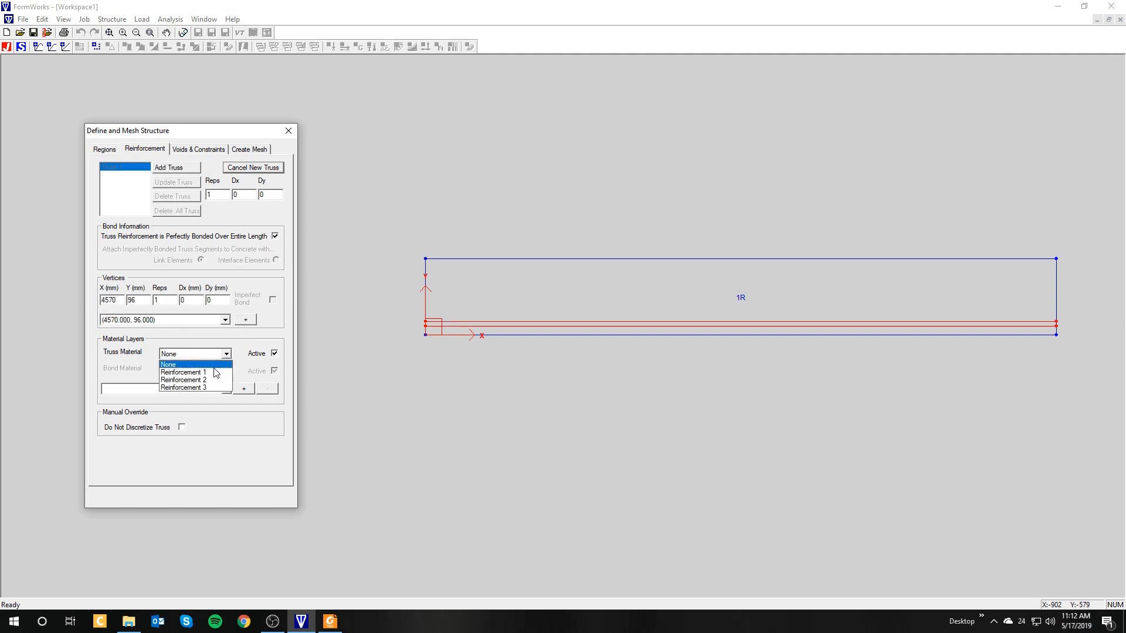
pyautogui.click(216, 380)
pyautogui.click(245, 388)
pyautogui.click(178, 169)
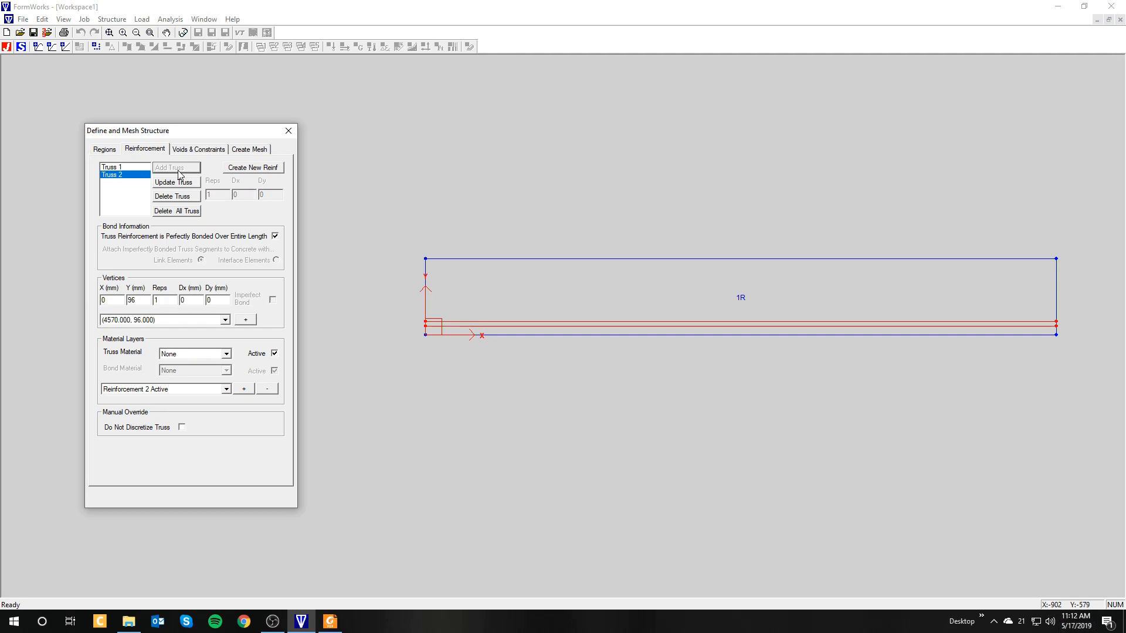
# - Create a third truss with vertices at (0, 128) and (4570, 128)
pyautogui.click(246, 170)
pyautogui.moveTo(143, 300); pyautogui.dragTo(119, 301)
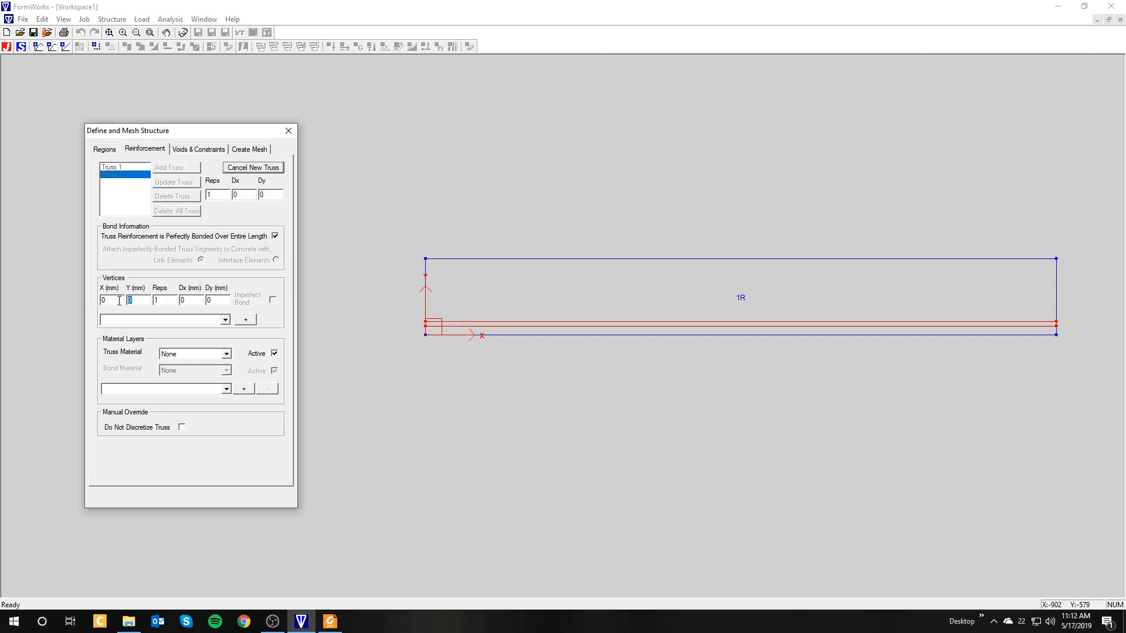
pyautogui.click(245, 320)
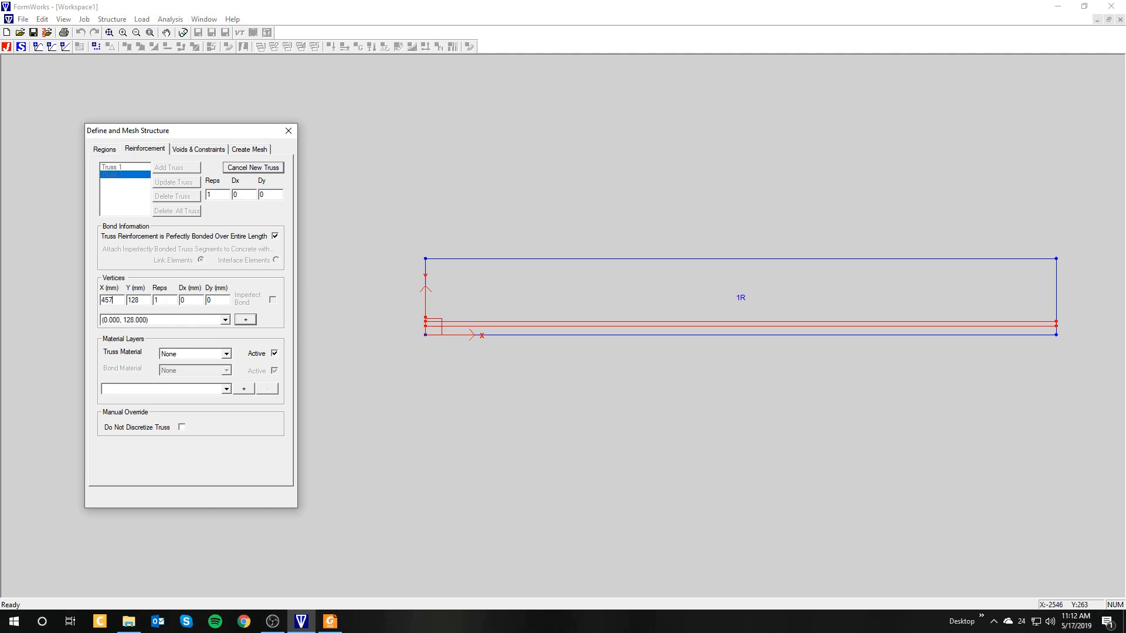
pyautogui.click(250, 321)
# - Assign Reinforcement 3 as an active material layer and add the third truss to the structure
pyautogui.click(205, 355)
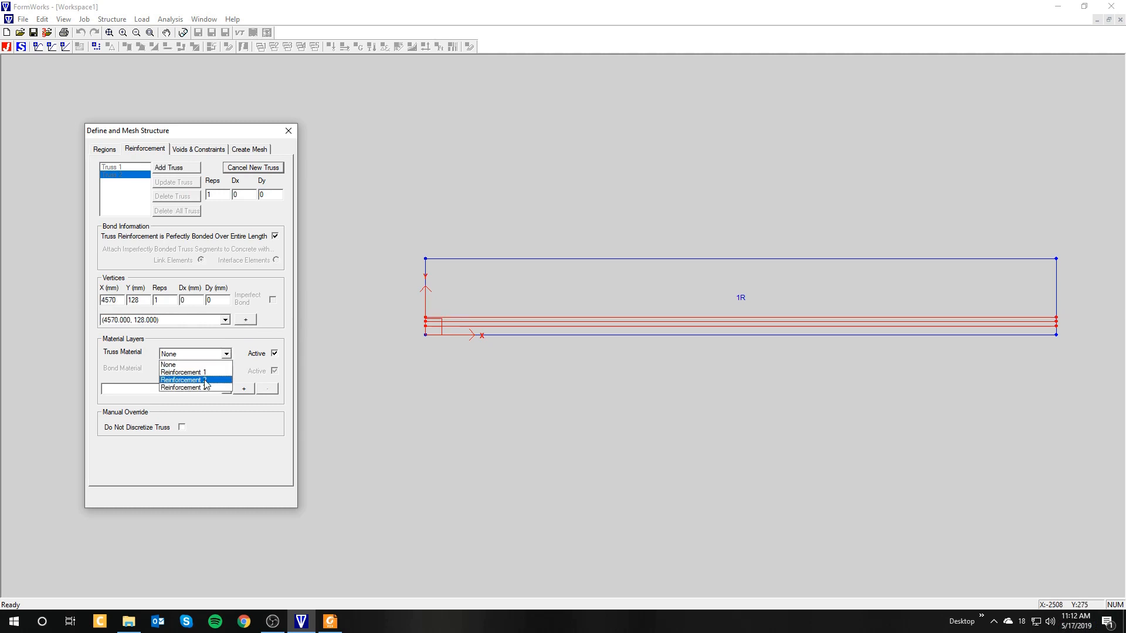
pyautogui.click(213, 387)
pyautogui.click(238, 391)
pyautogui.click(183, 169)
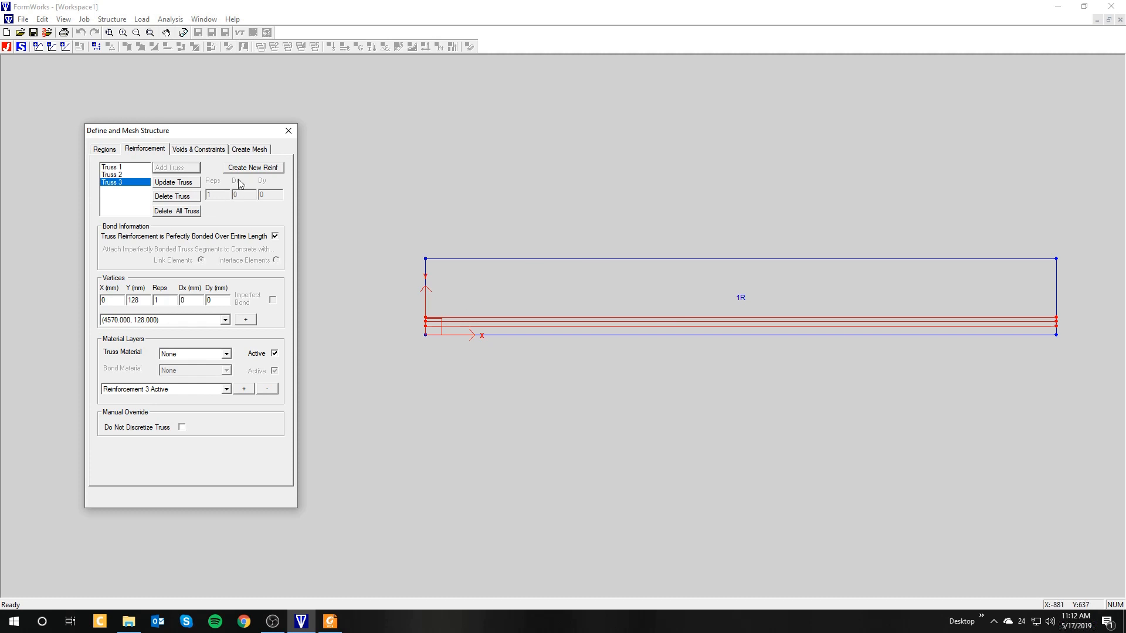
# - Bring up the mesh creation options and save the workspace as VOA1 in the Downloads folder before meshing
pyautogui.click(248, 150)
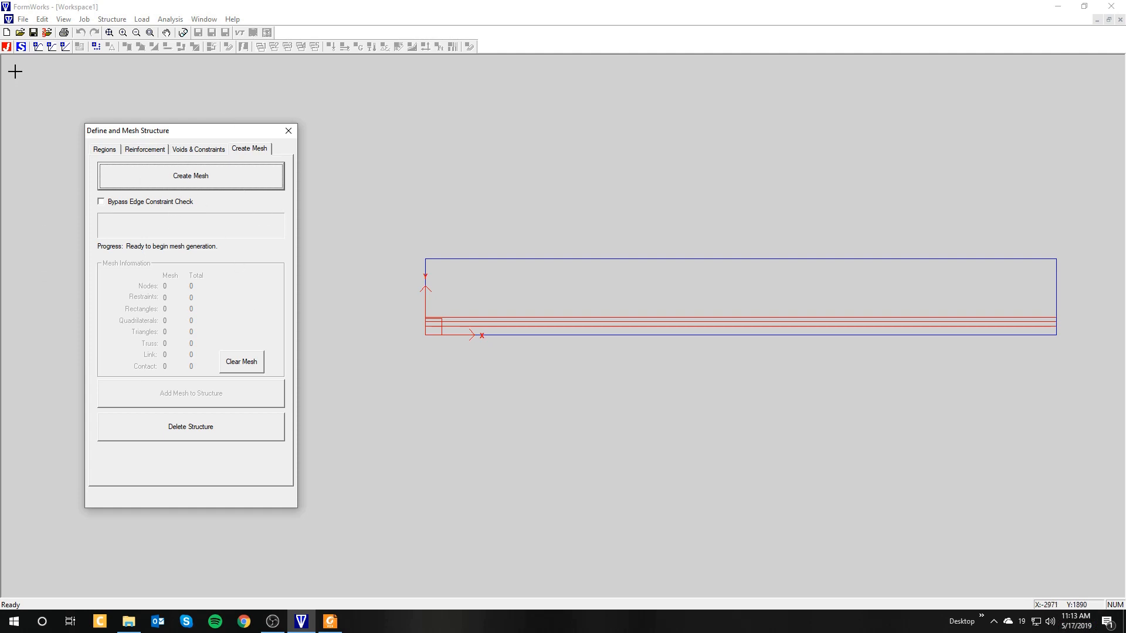
pyautogui.click(33, 33)
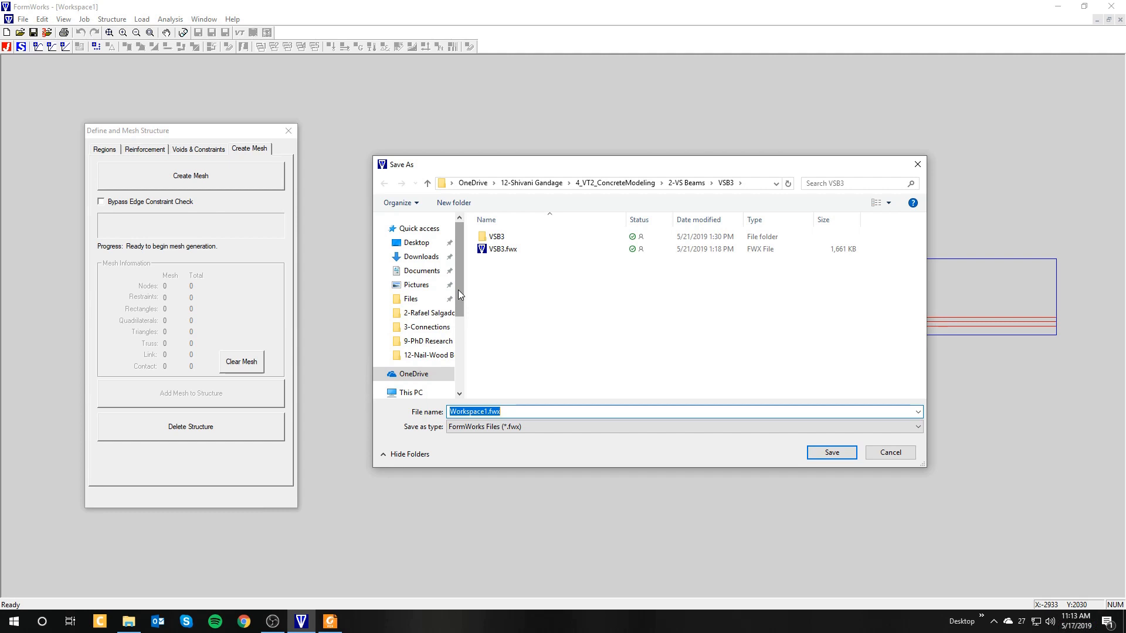
pyautogui.click(421, 258)
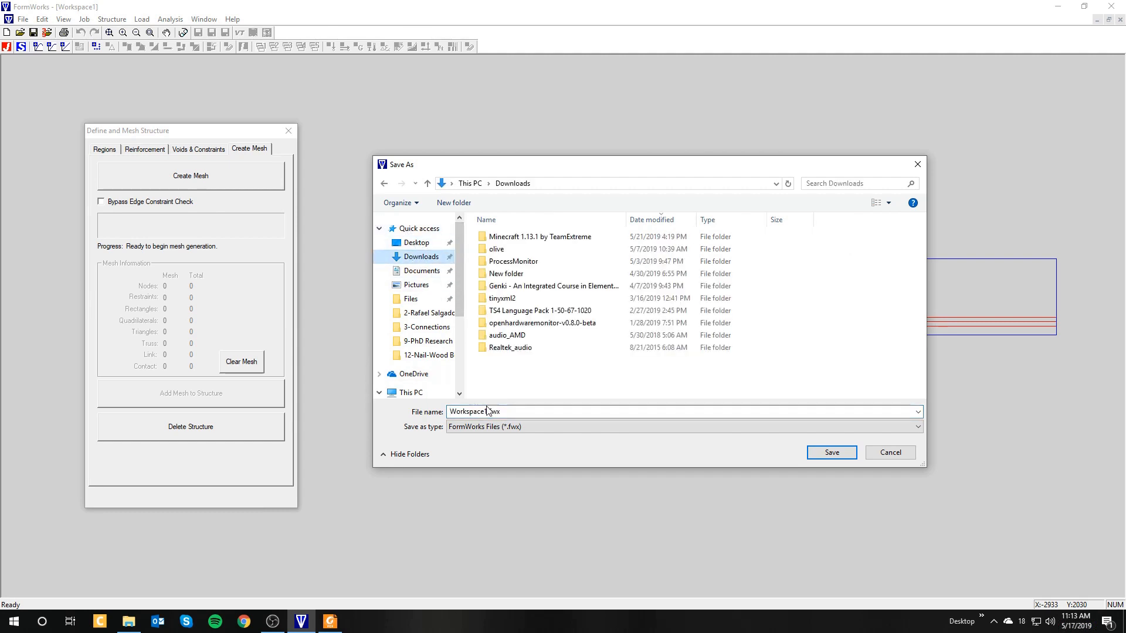
pyautogui.press('BackSpace')
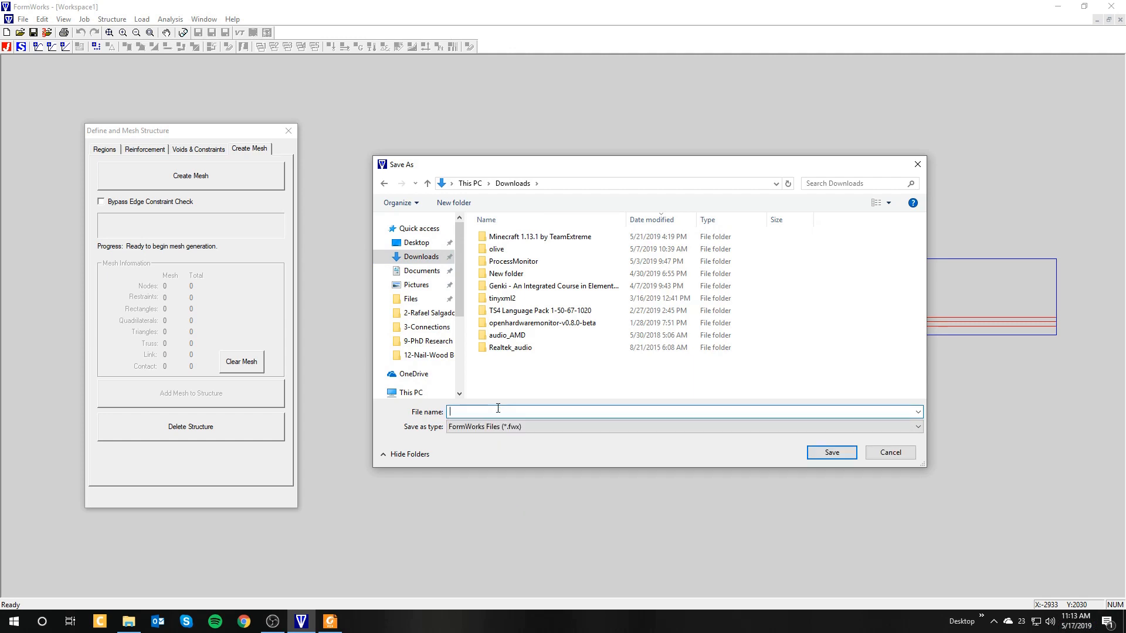
pyautogui.write('VOA1')
pyautogui.click(831, 452)
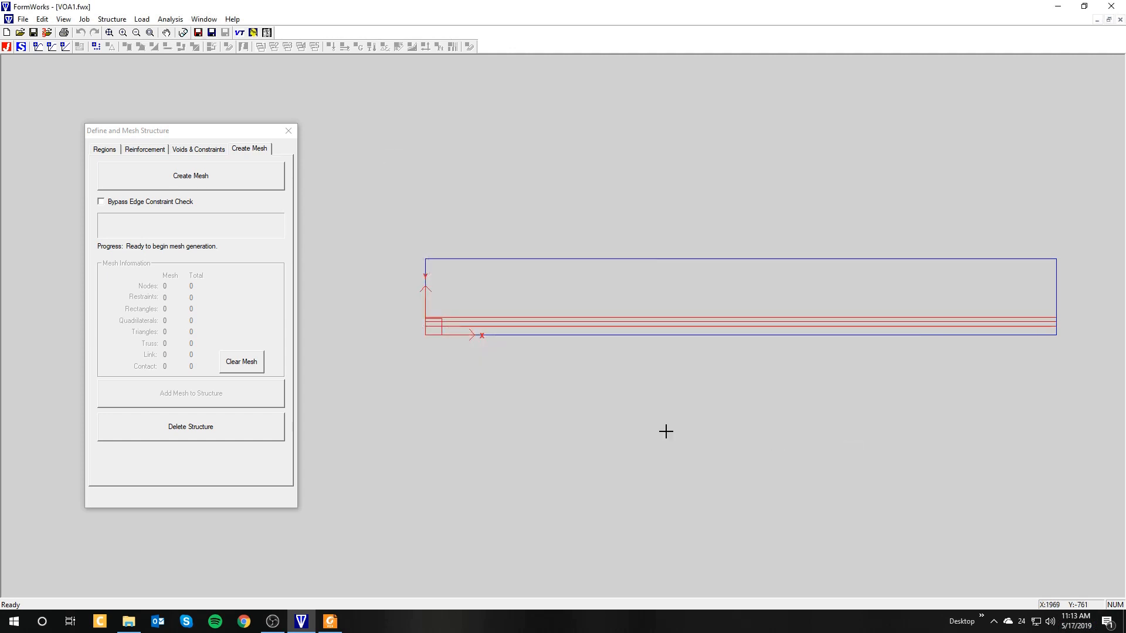
# - Generate the beam's mesh, add it to the structure and close the structure definition
pyautogui.click(207, 183)
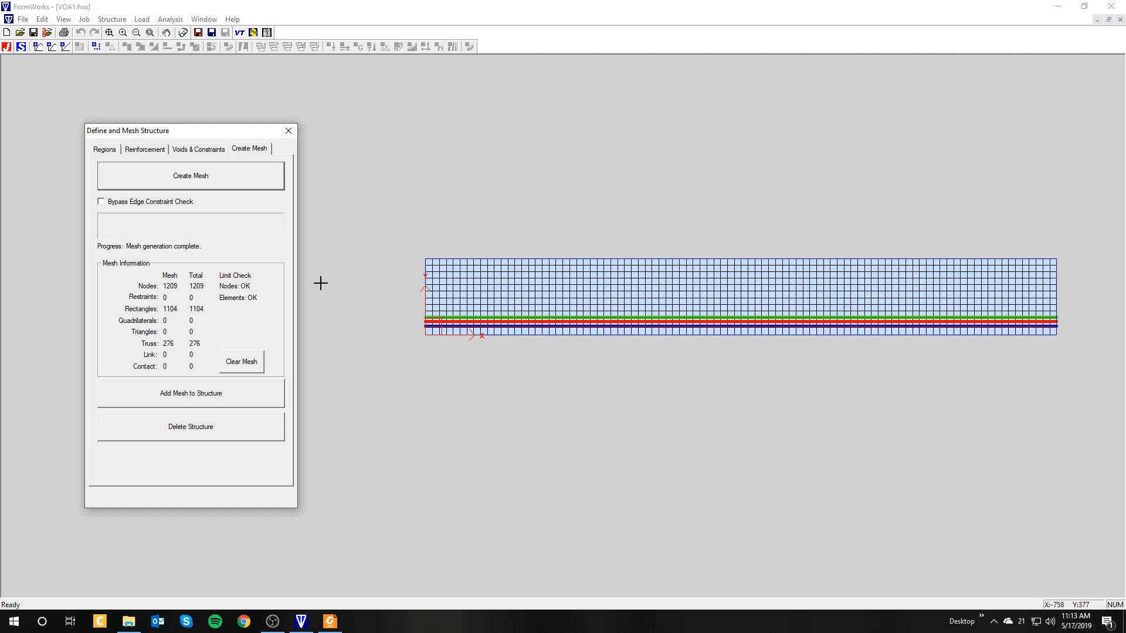
pyautogui.click(178, 399)
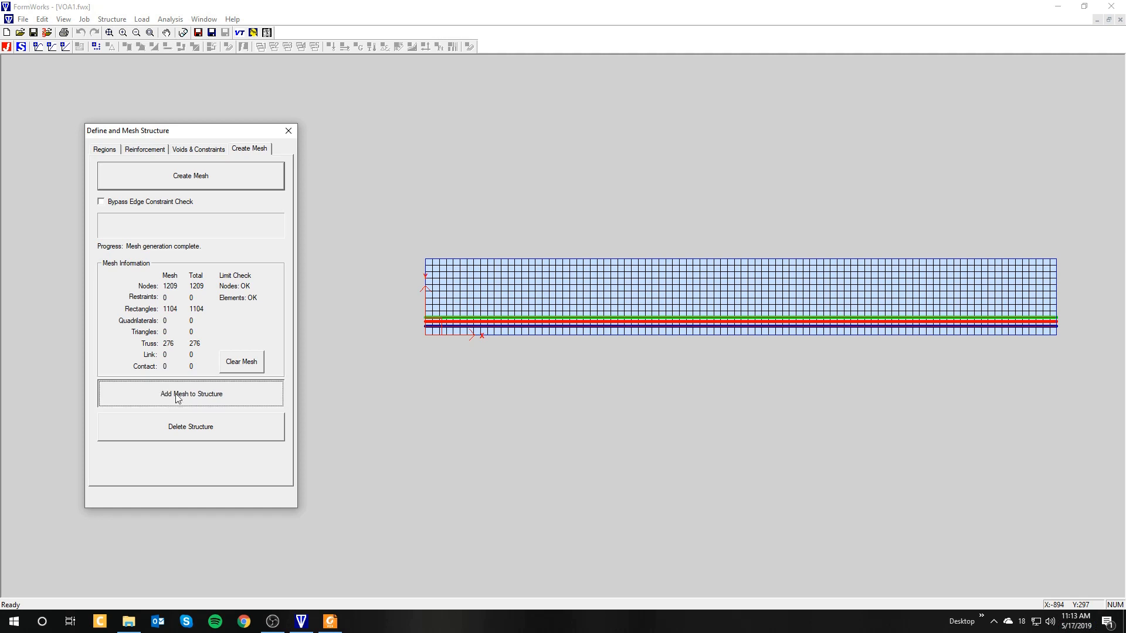
pyautogui.click(289, 135)
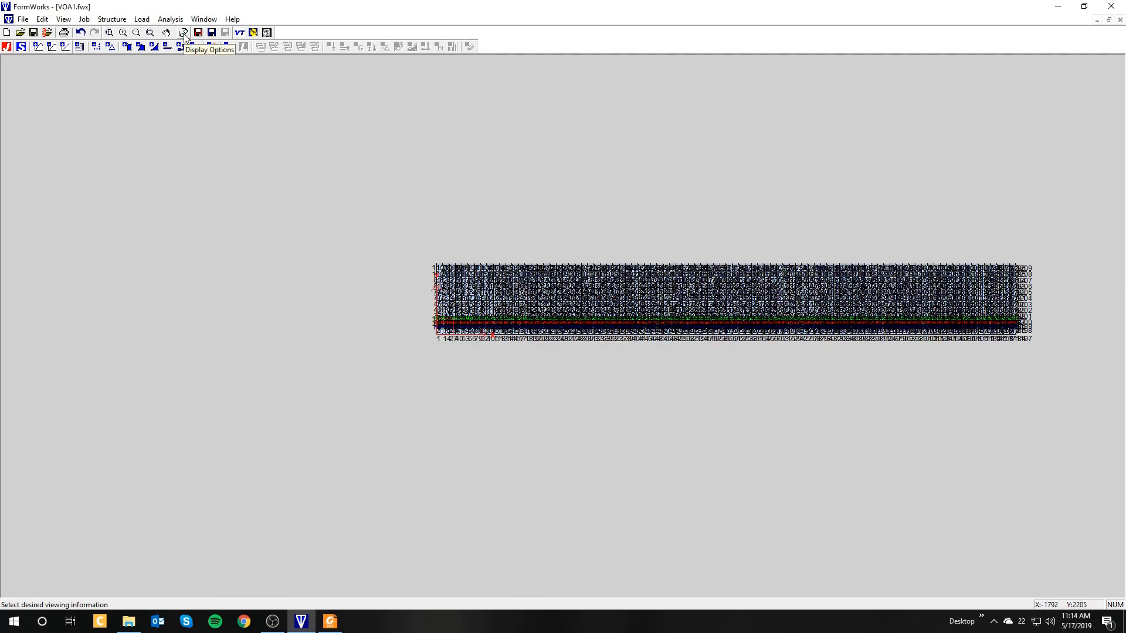
# - Hide the node and element numbers in the model display, keeping restraints and material colors shown
pyautogui.click(166, 48)
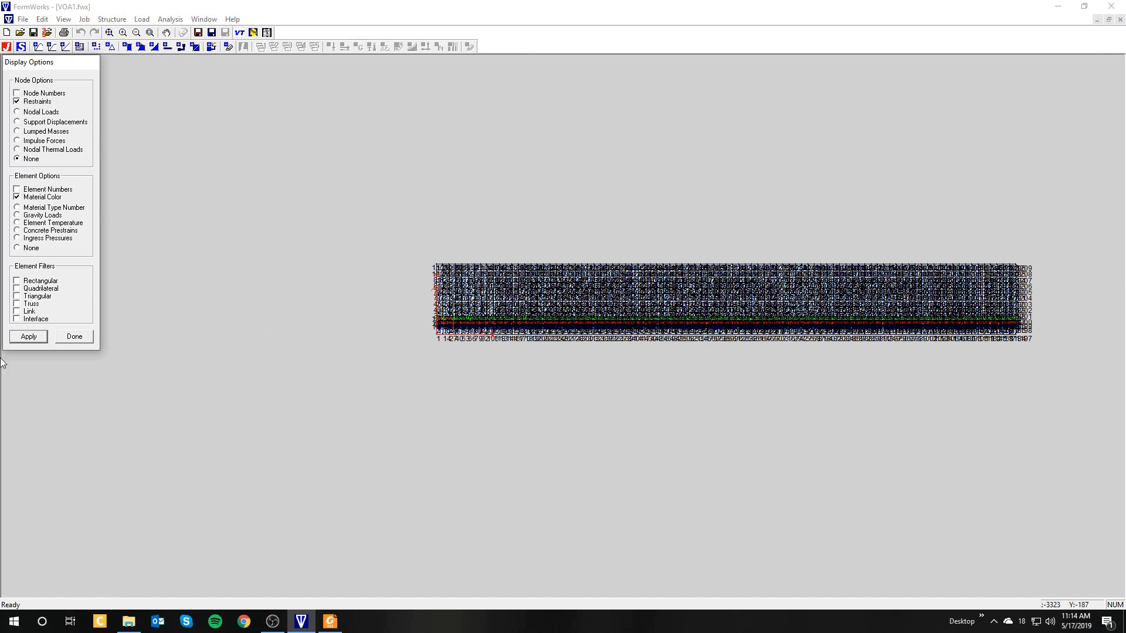
pyautogui.click(39, 337)
pyautogui.click(74, 336)
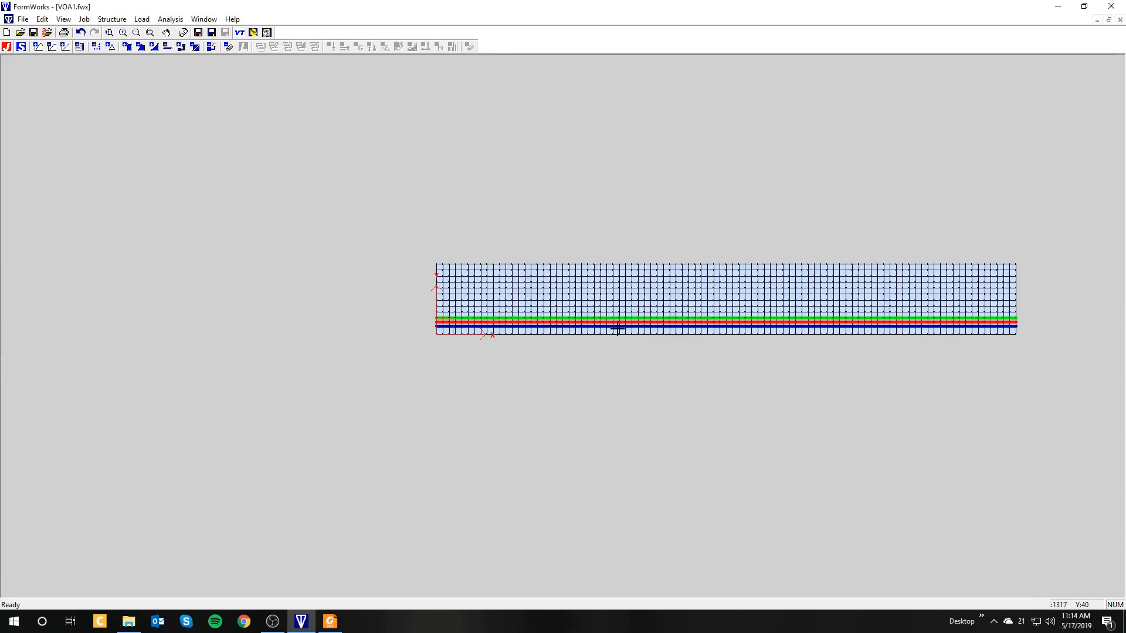
pyautogui.scroll(-1, 650, 322)
pyautogui.scroll(3, 674, 320)
pyautogui.moveTo(721, 313); pyautogui.dragTo(525, 321, button='middle')
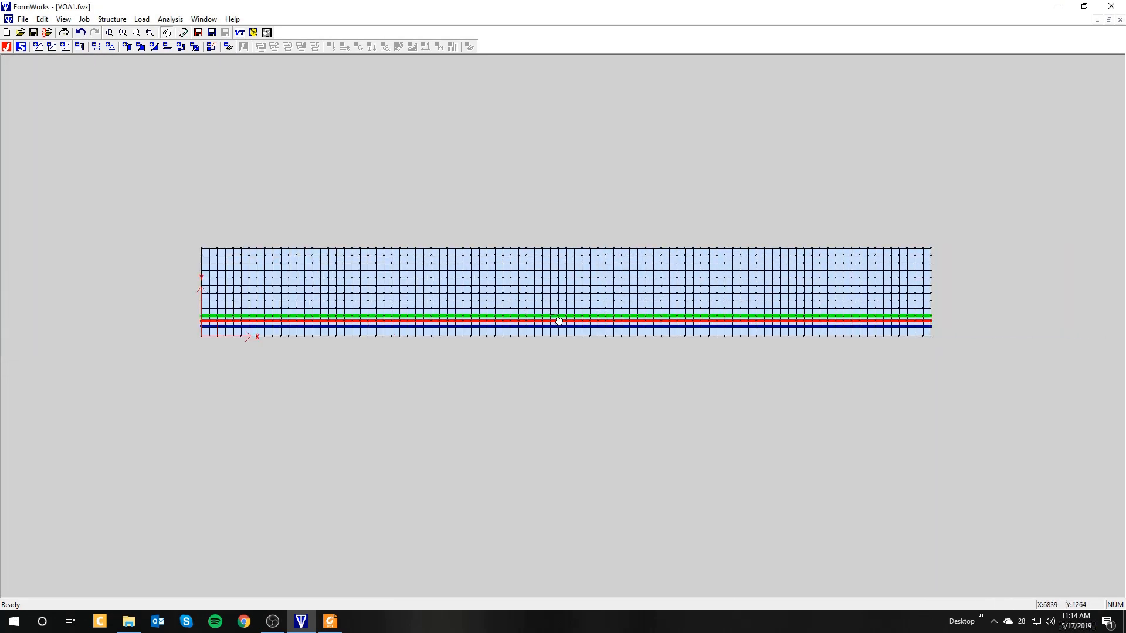
# - Switch to the Vecchio and Shim paper in Foxit Reader and compare beam OA2's elevation and cross-section details with the meshed model
pyautogui.scroll(2, 530, 317)
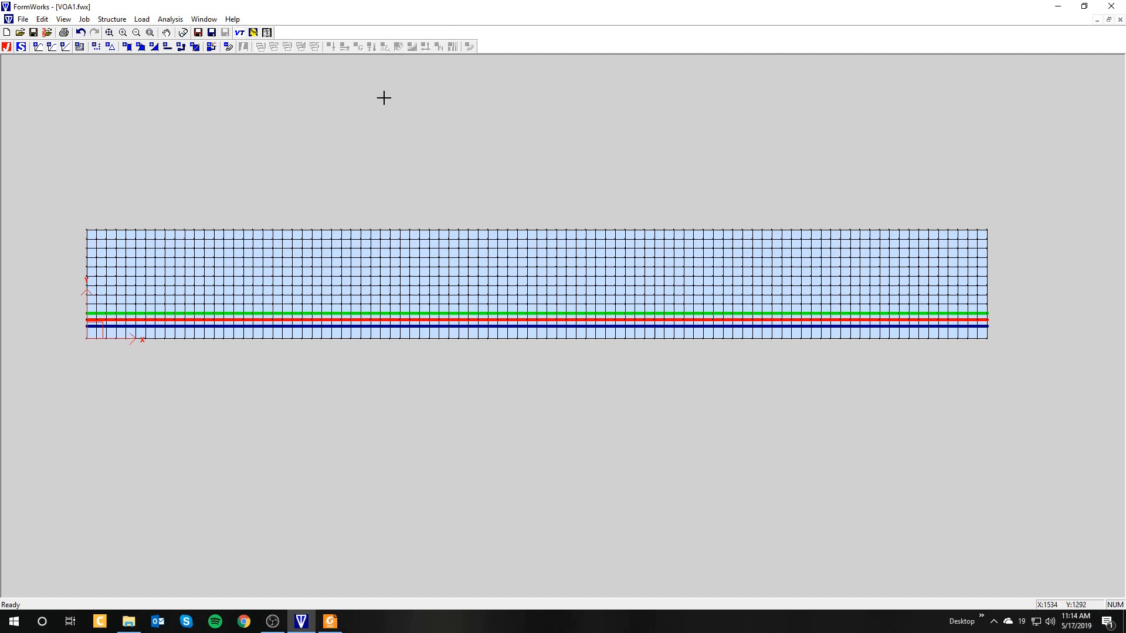
pyautogui.click(330, 622)
pyautogui.scroll(3, 765, 327)
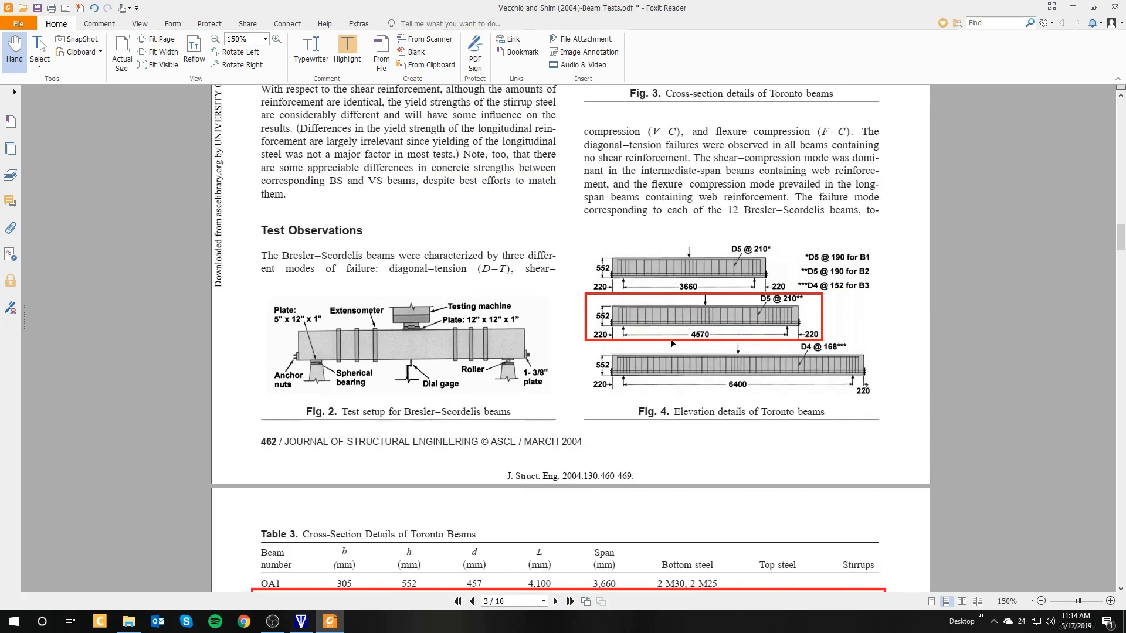
pyautogui.click(298, 620)
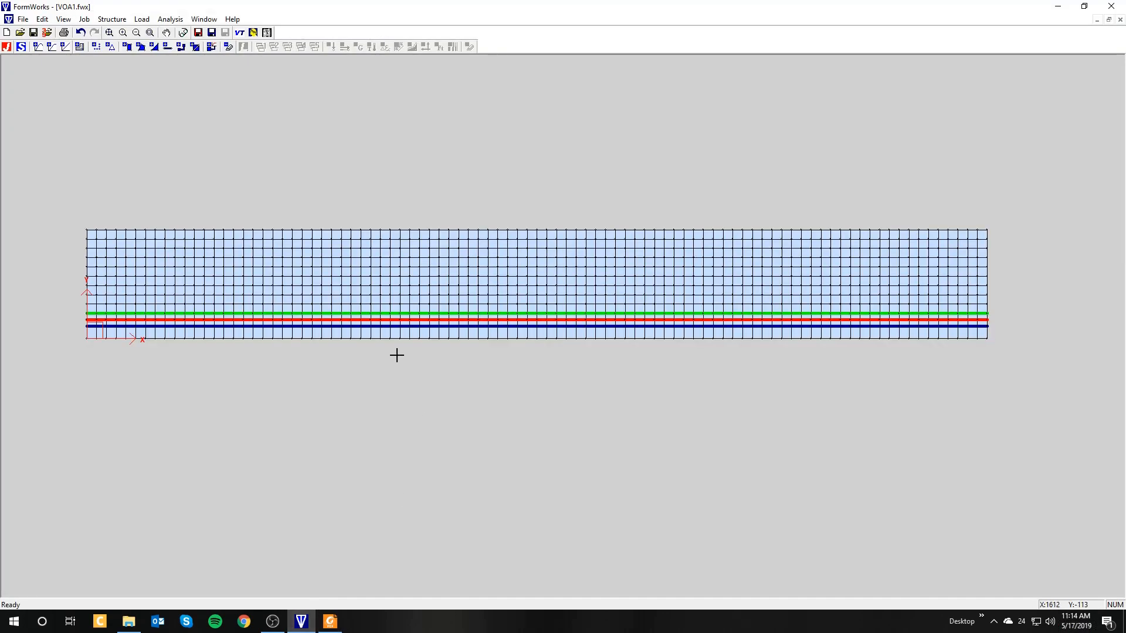
pyautogui.click(331, 621)
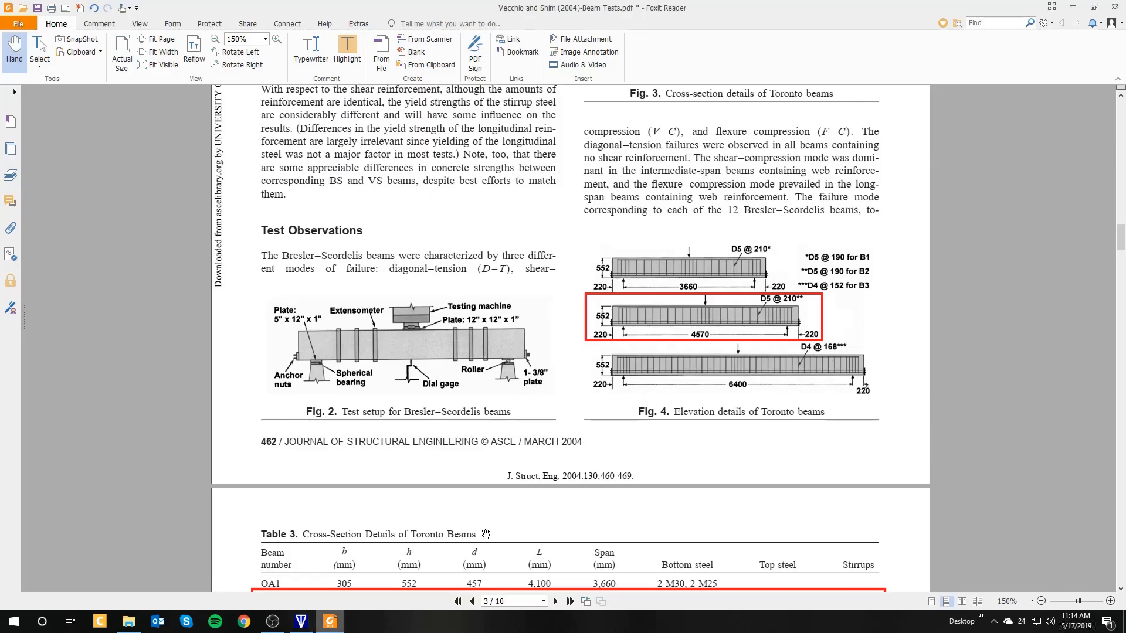
pyautogui.click(301, 621)
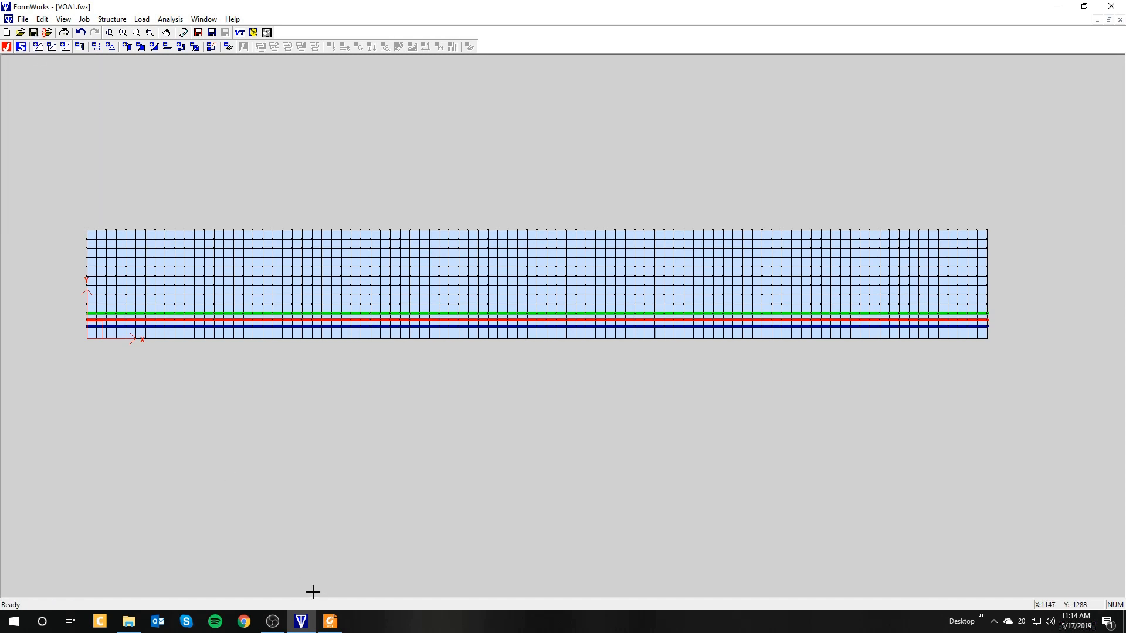
pyautogui.click(330, 621)
pyautogui.scroll(-6, 442, 377)
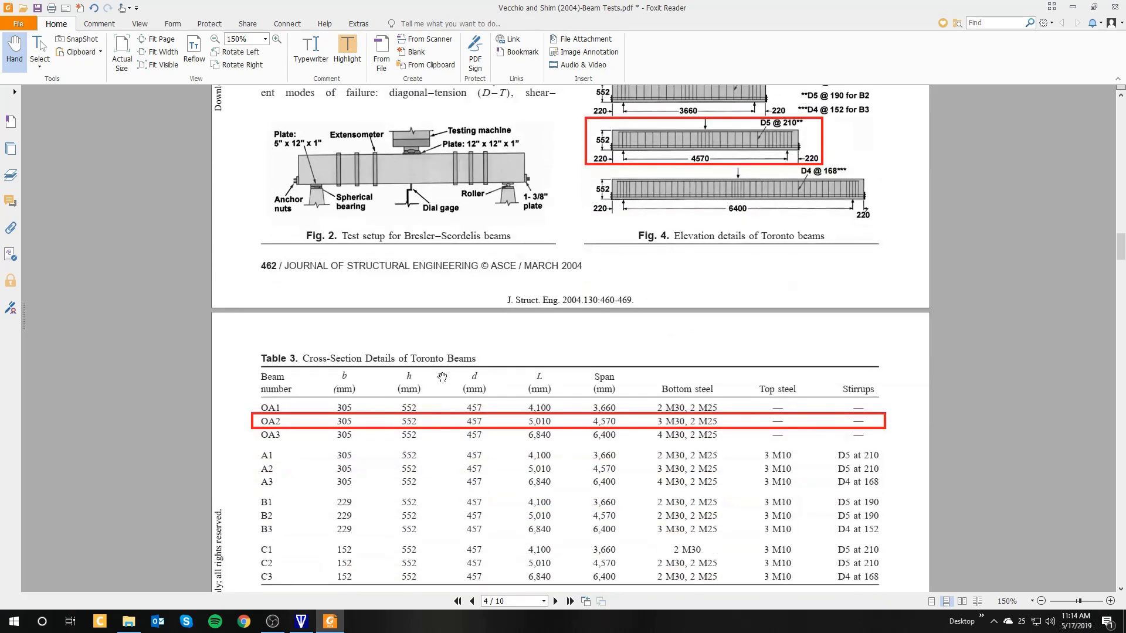
pyautogui.scroll(5, 430, 400)
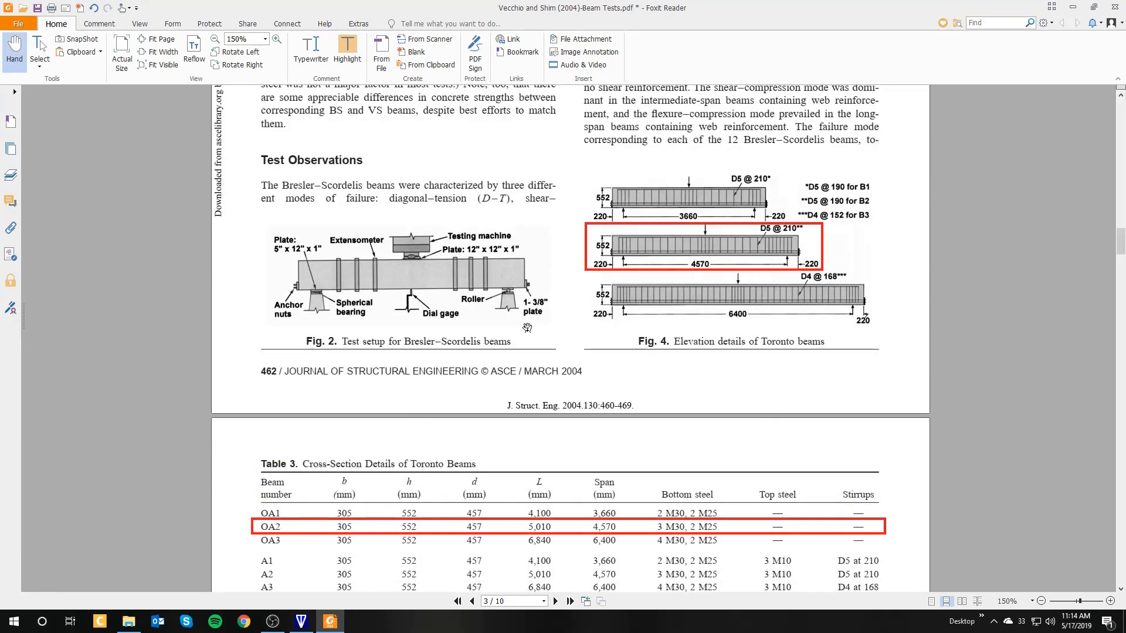
# - Examine the test setups in Fig. 2 and Fig. 5 of the paper for the loading and support plate details, and return to FormWorks
pyautogui.keyDown('ctrl'); pyautogui.scroll(3, 519, 324); pyautogui.keyUp('ctrl')
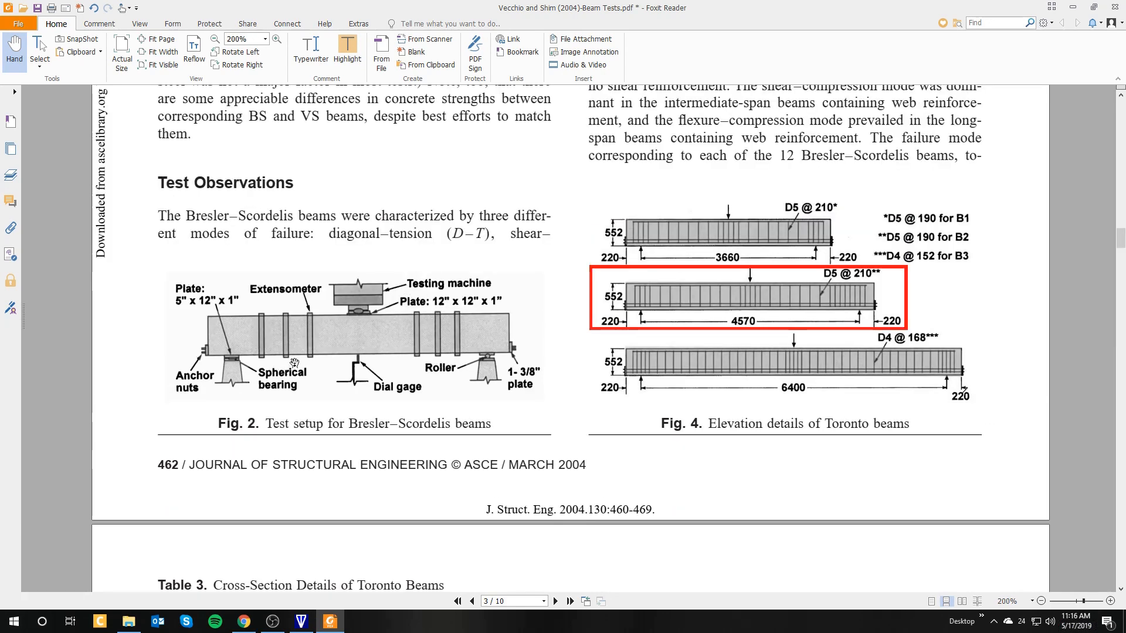
pyautogui.keyDown('ctrl'); pyautogui.scroll(-2, 372, 356); pyautogui.keyUp('ctrl')
pyautogui.scroll(-10, 372, 356)
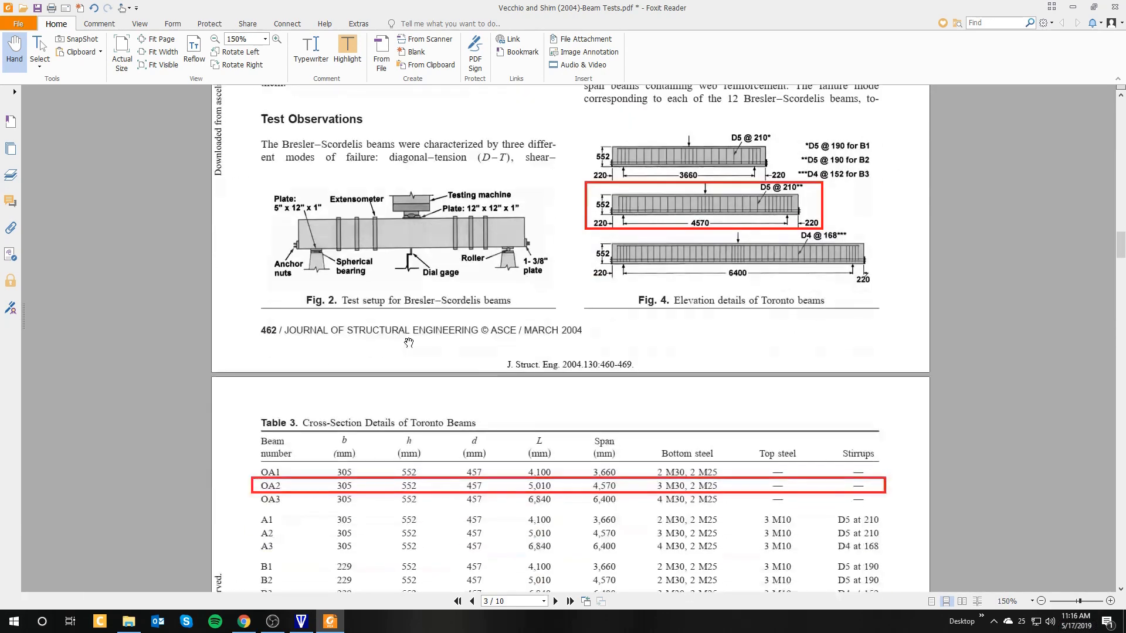
pyautogui.keyDown('ctrl'); pyautogui.scroll(2, 801, 371); pyautogui.keyUp('ctrl')
pyautogui.scroll(-1, 801, 371)
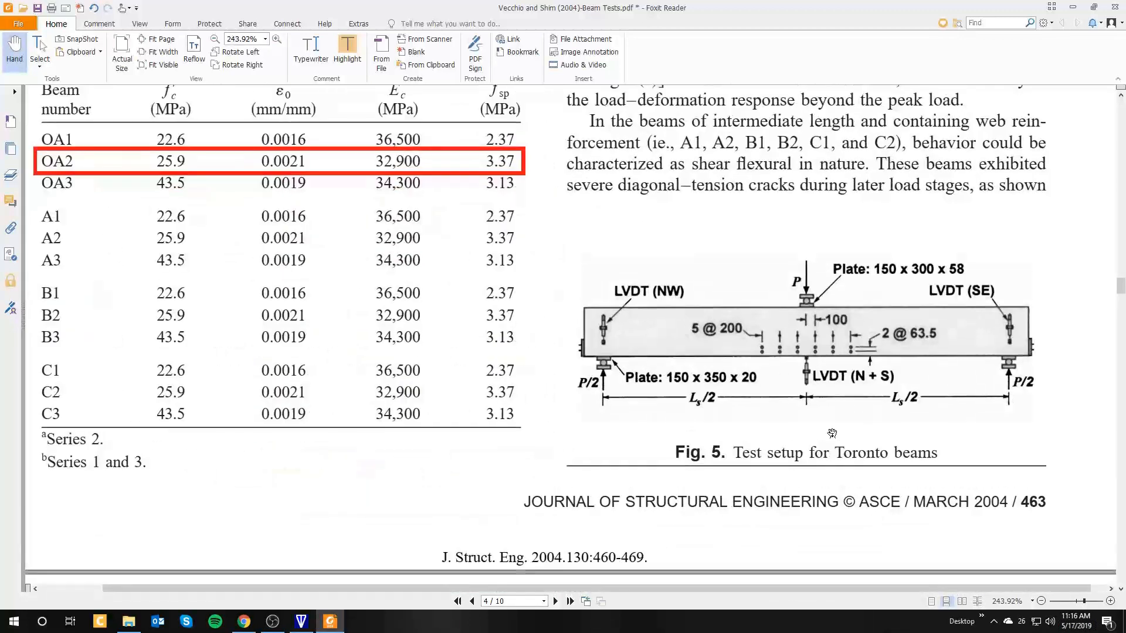
pyautogui.moveTo(561, 590); pyautogui.dragTo(576, 590)
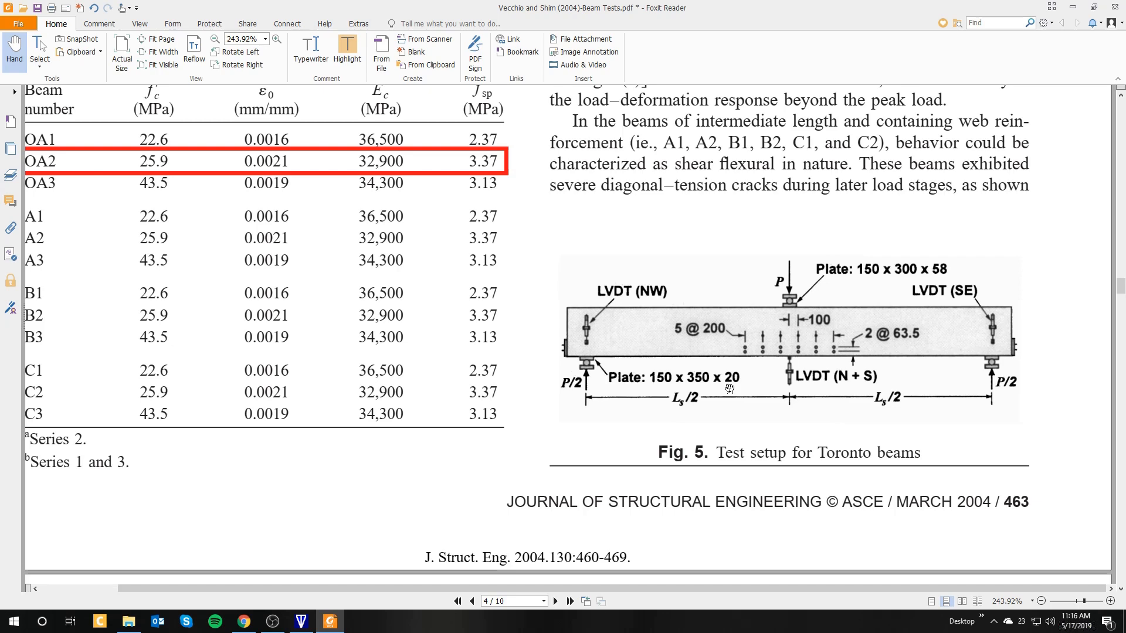
pyautogui.keyDown('ctrl'); pyautogui.scroll(-3, 729, 388); pyautogui.keyUp('ctrl')
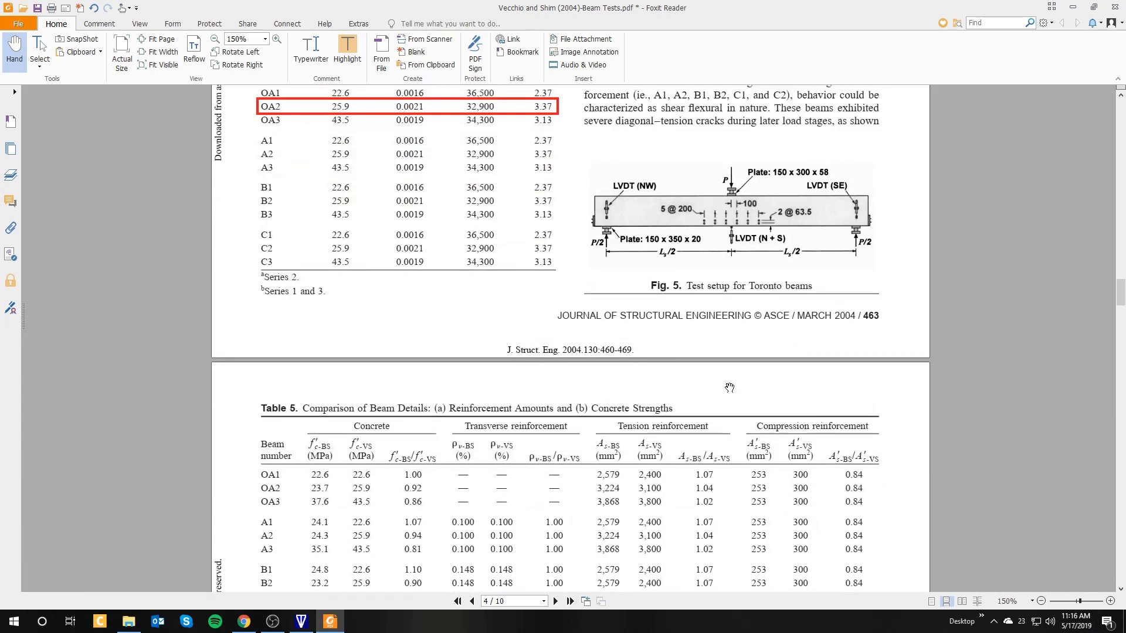
pyautogui.scroll(1, 730, 388)
pyautogui.click(301, 622)
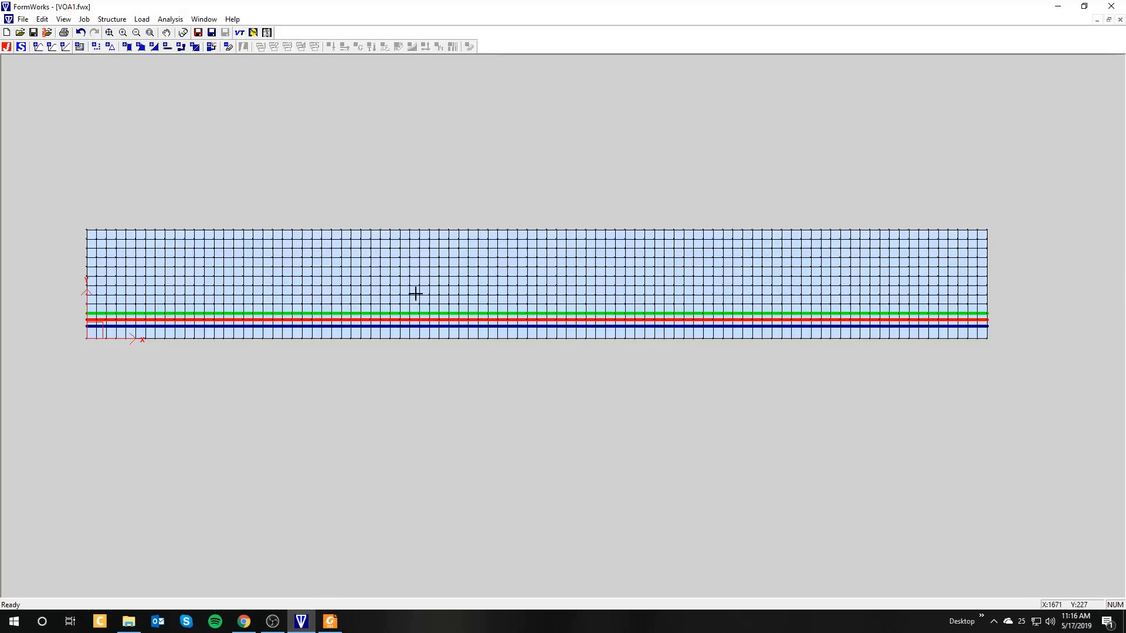
# - Add a Structural Steel material with 305 mm thickness, 400 MPa yield strength, 600 MPa ultimate strength and 200000 MPa elastic modulus
pyautogui.click(112, 19)
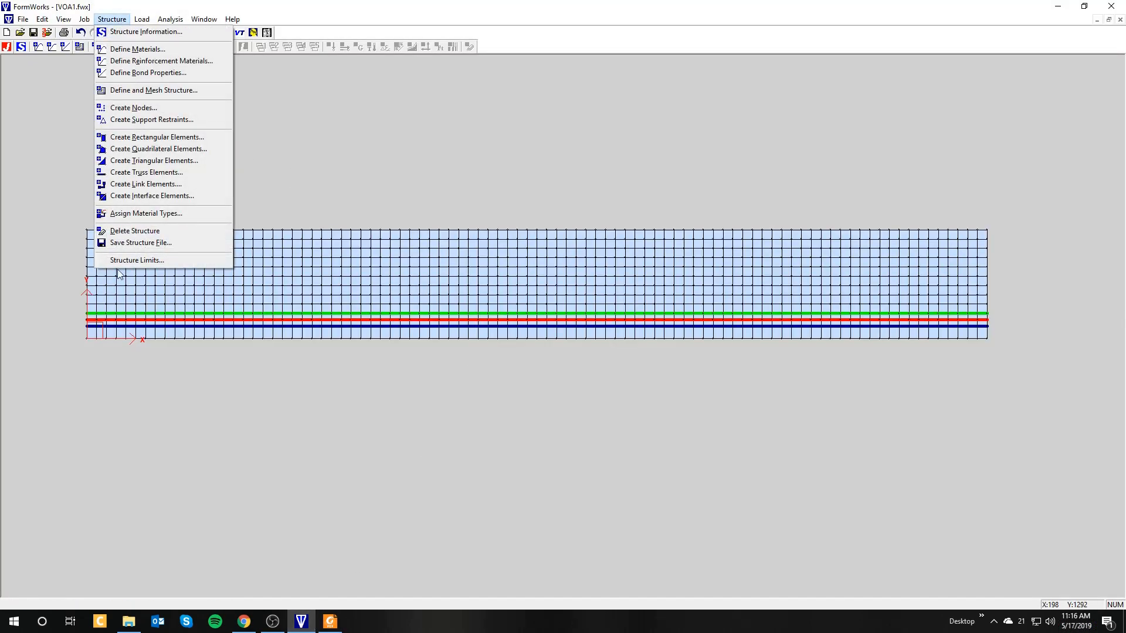
pyautogui.click(134, 50)
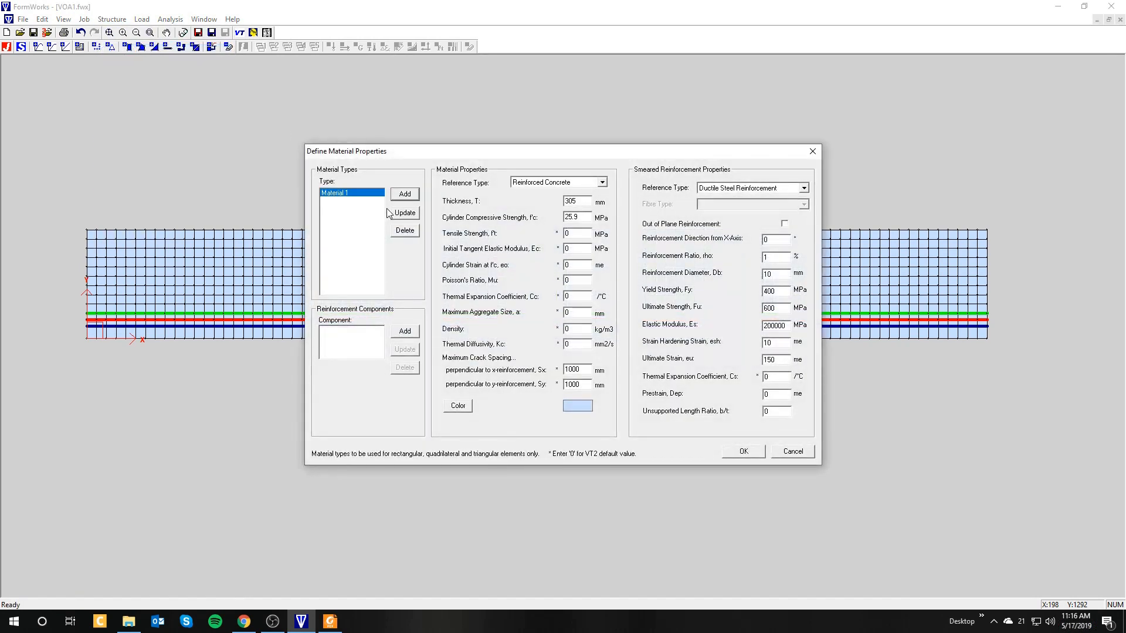
pyautogui.click(551, 187)
pyautogui.click(558, 202)
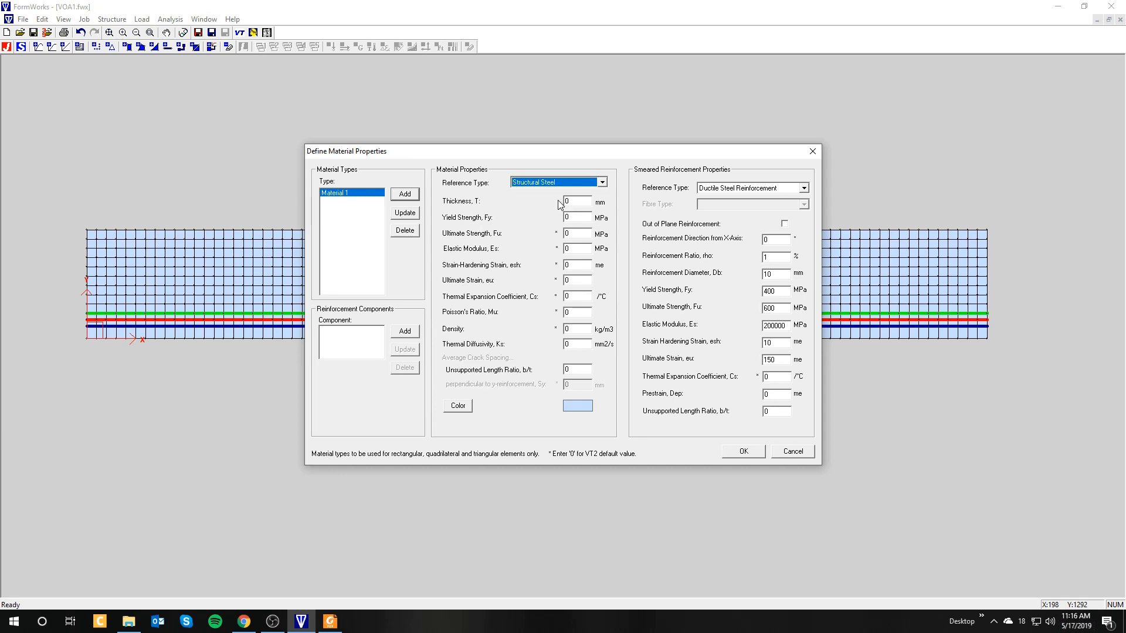
pyautogui.click(569, 202)
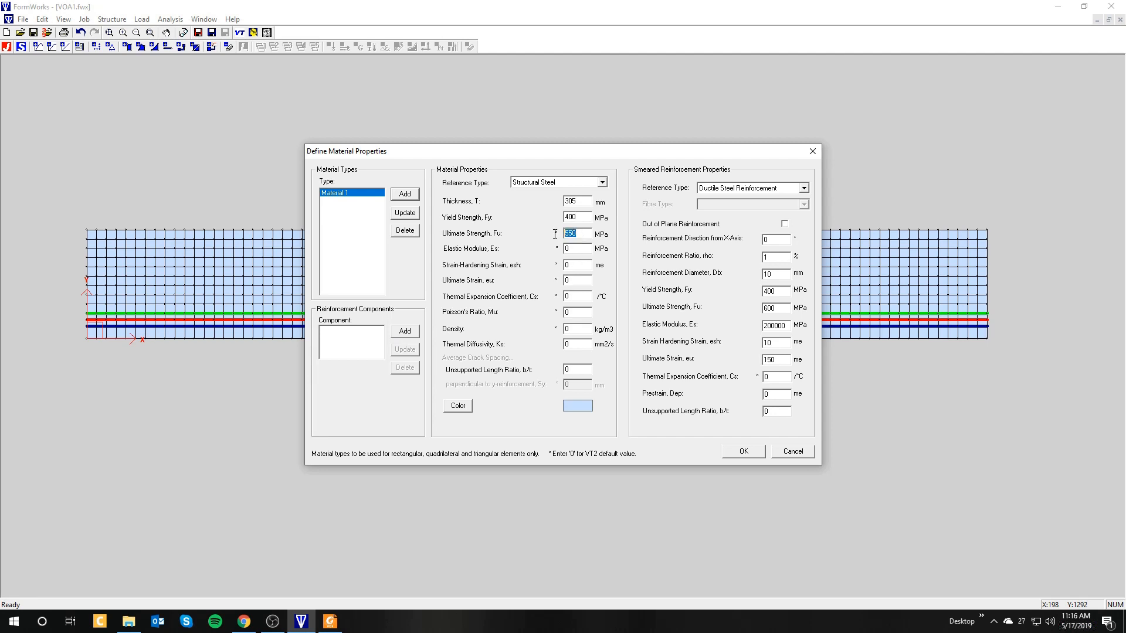
pyautogui.write('600')
pyautogui.moveTo(781, 289); pyautogui.dragTo(768, 331)
pyautogui.moveTo(580, 249); pyautogui.dragTo(564, 250)
pyautogui.write('200000')
pyautogui.click(410, 194)
pyautogui.doubleClick(570, 233)
pyautogui.click(403, 197)
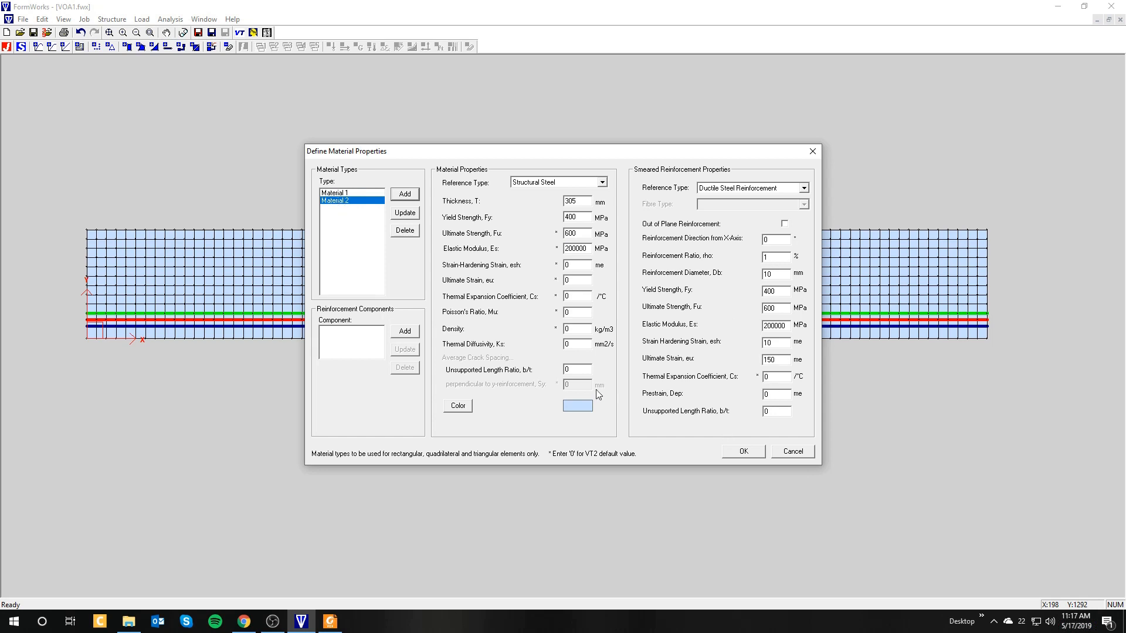
# - Set the structural steel material's color to light gray, update it and accept the material definitions
pyautogui.click(454, 406)
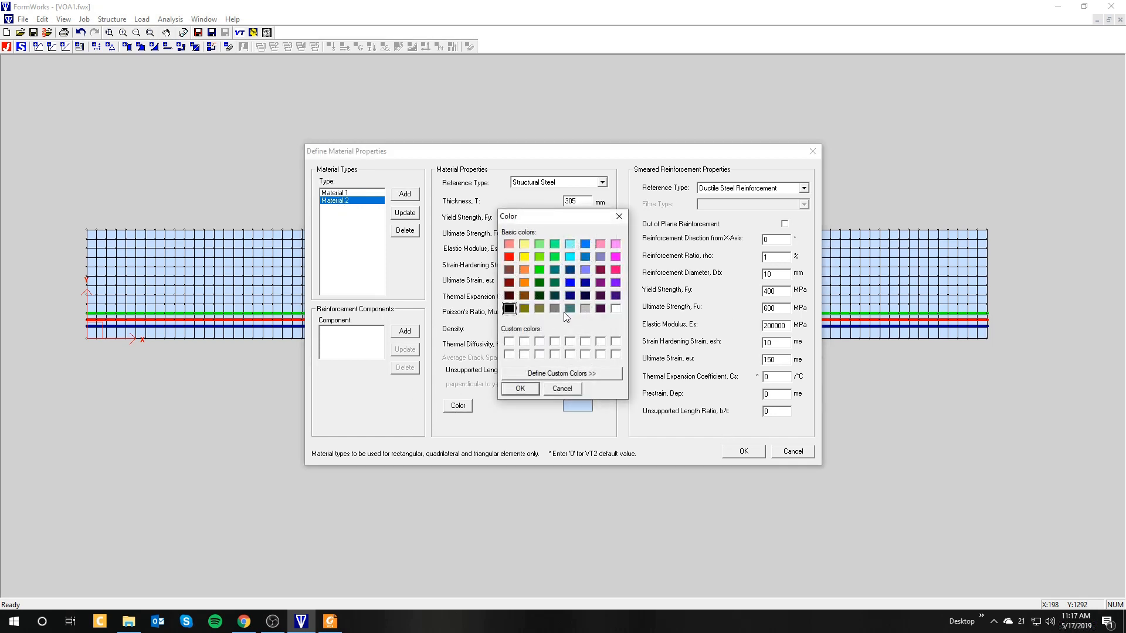
pyautogui.click(584, 309)
pyautogui.click(523, 390)
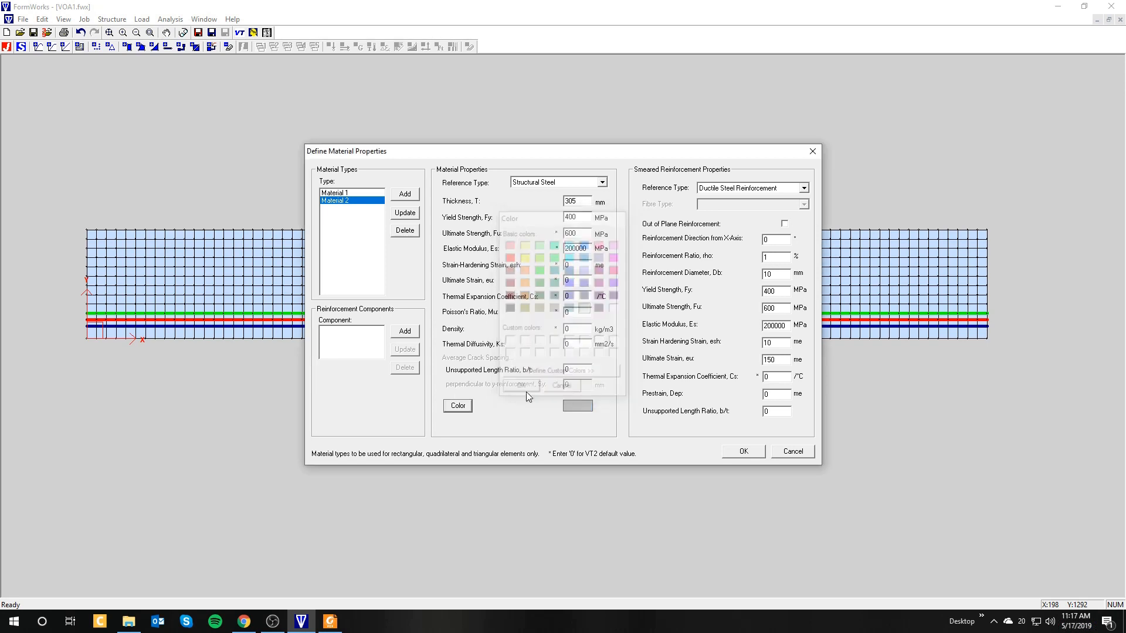
pyautogui.click(417, 214)
pyautogui.click(743, 452)
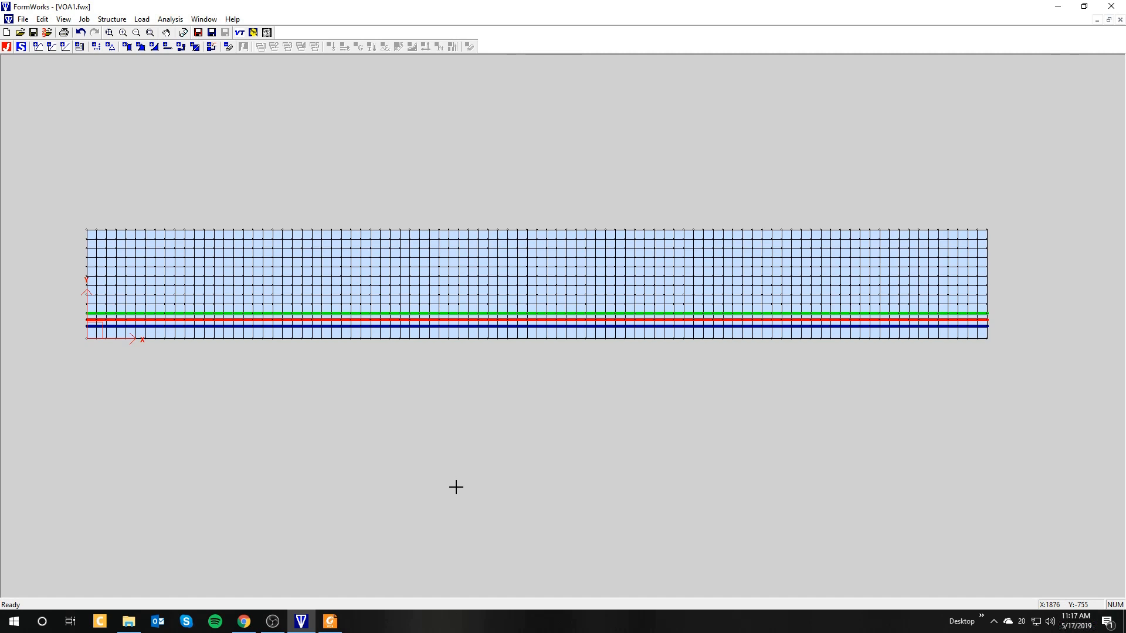
# - Delete the existing structure and clear its mesh, keeping the region and truss definitions
pyautogui.click(79, 47)
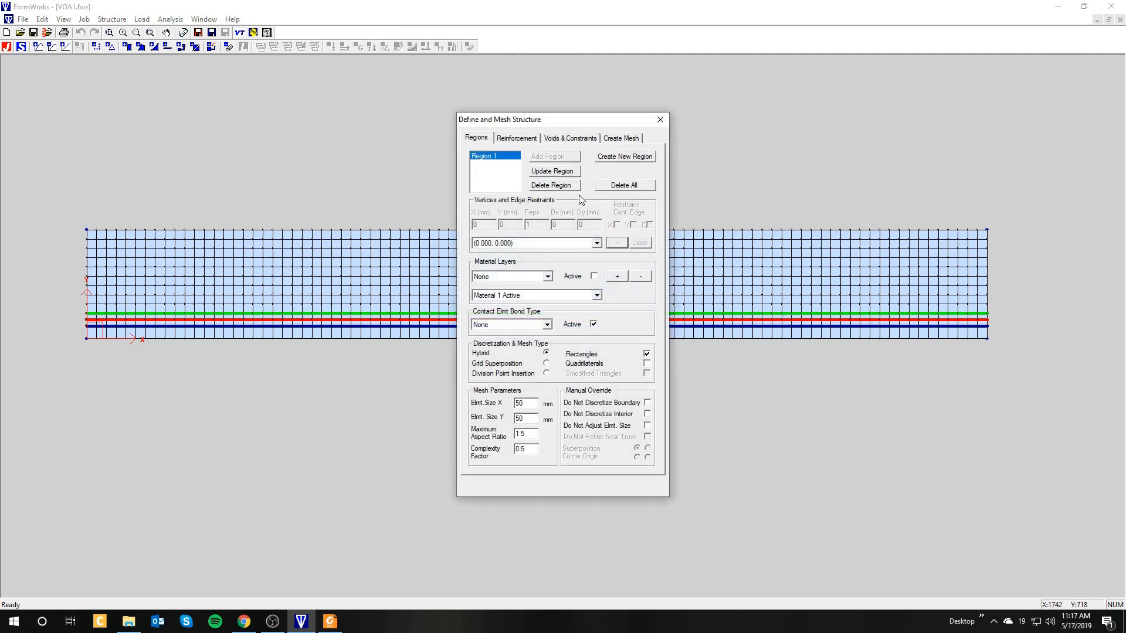
pyautogui.moveTo(513, 124); pyautogui.dragTo(628, 164)
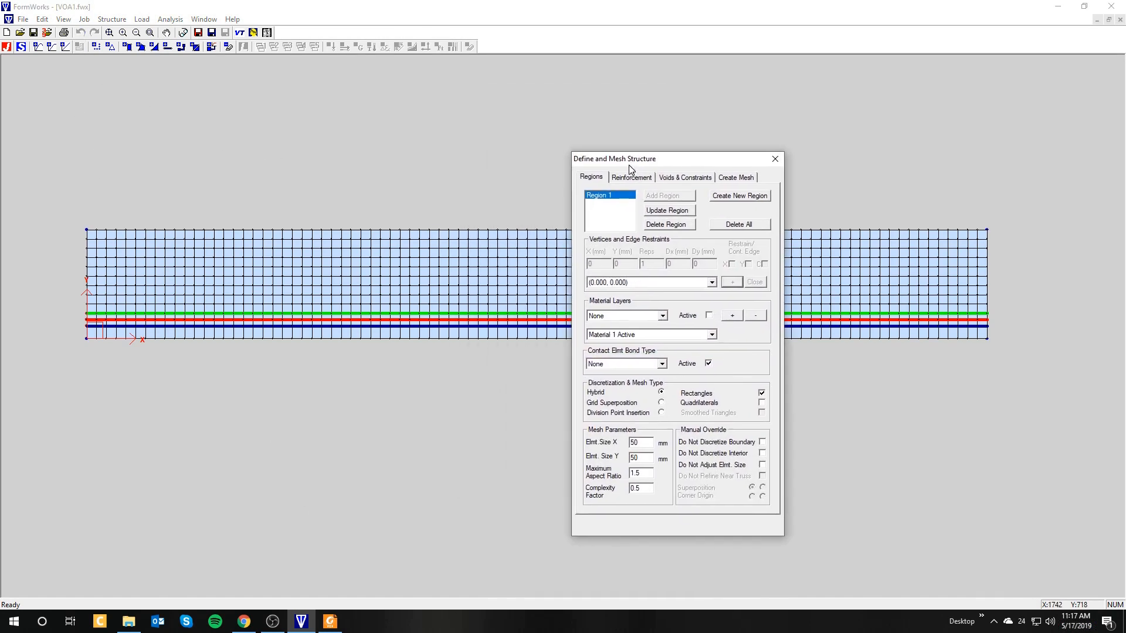
pyautogui.click(735, 177)
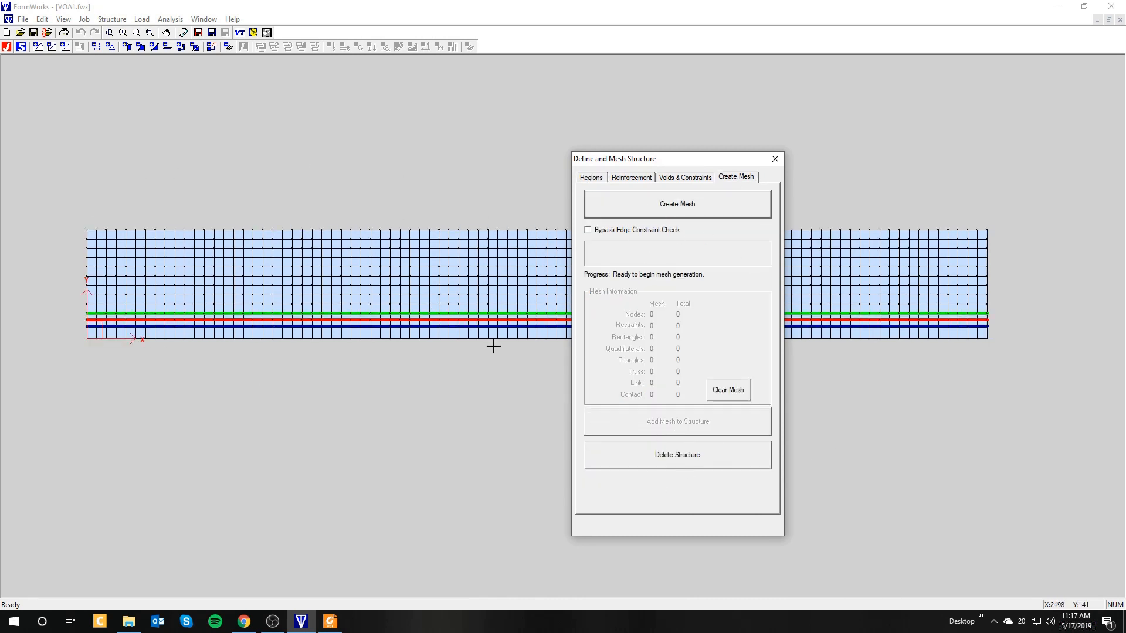
pyautogui.click(591, 177)
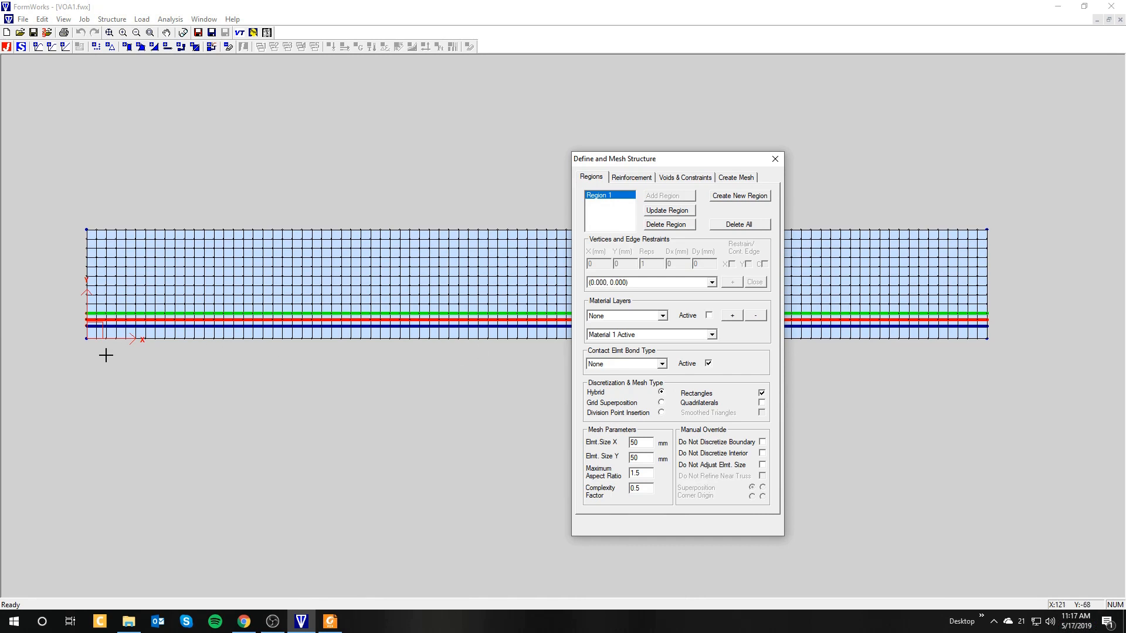
pyautogui.click(736, 177)
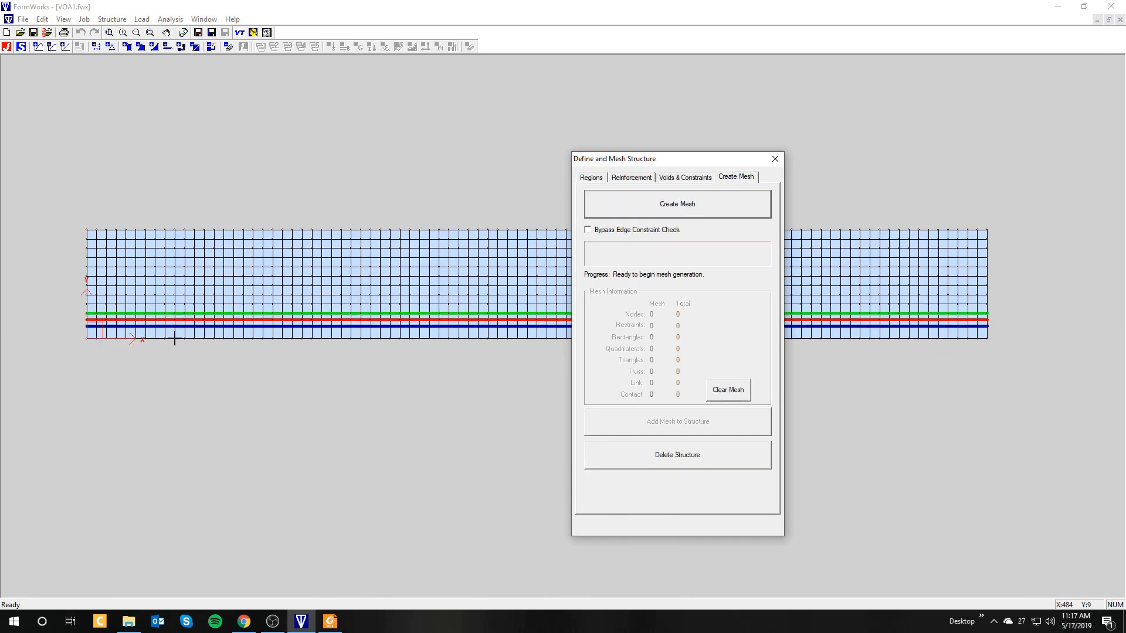
pyautogui.moveTo(655, 166); pyautogui.dragTo(592, 170)
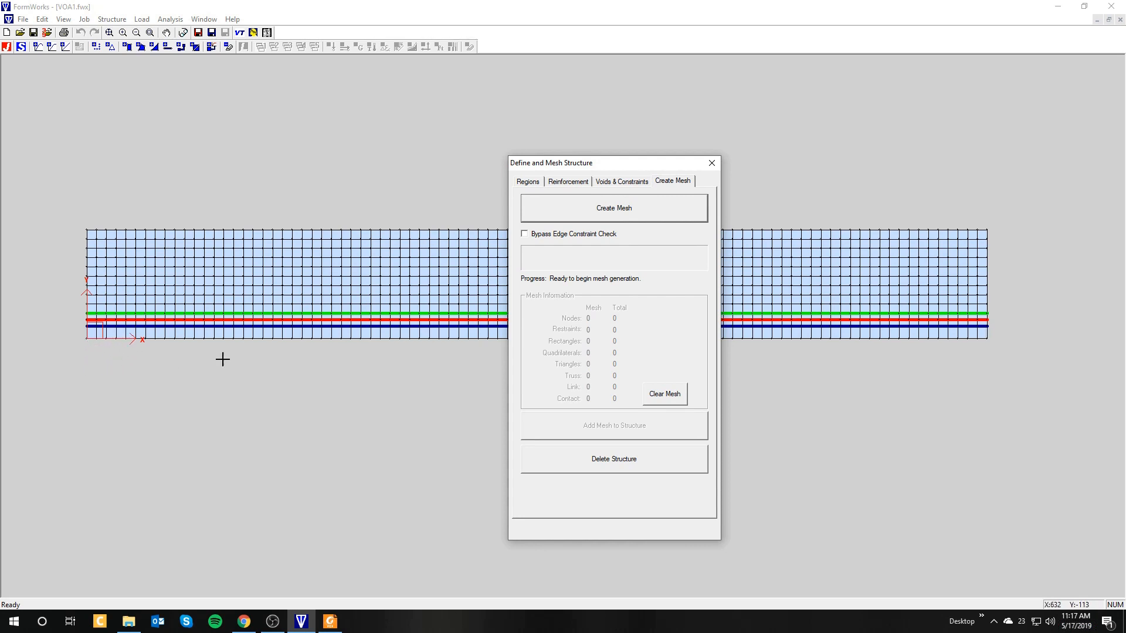
pyautogui.moveTo(551, 167); pyautogui.dragTo(498, 182)
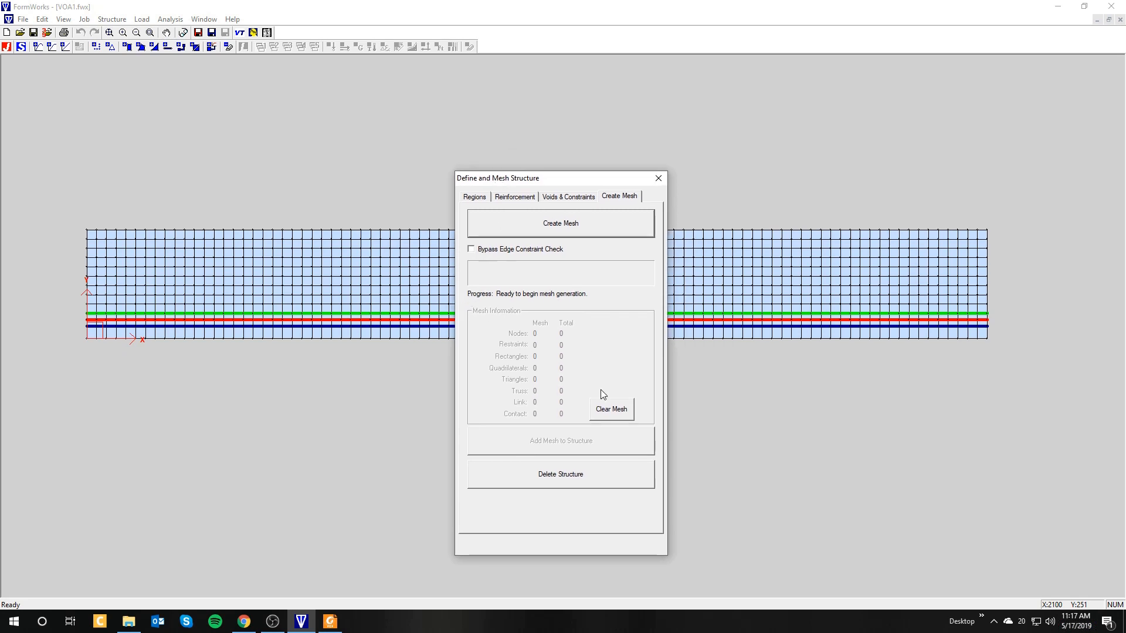
pyautogui.click(587, 473)
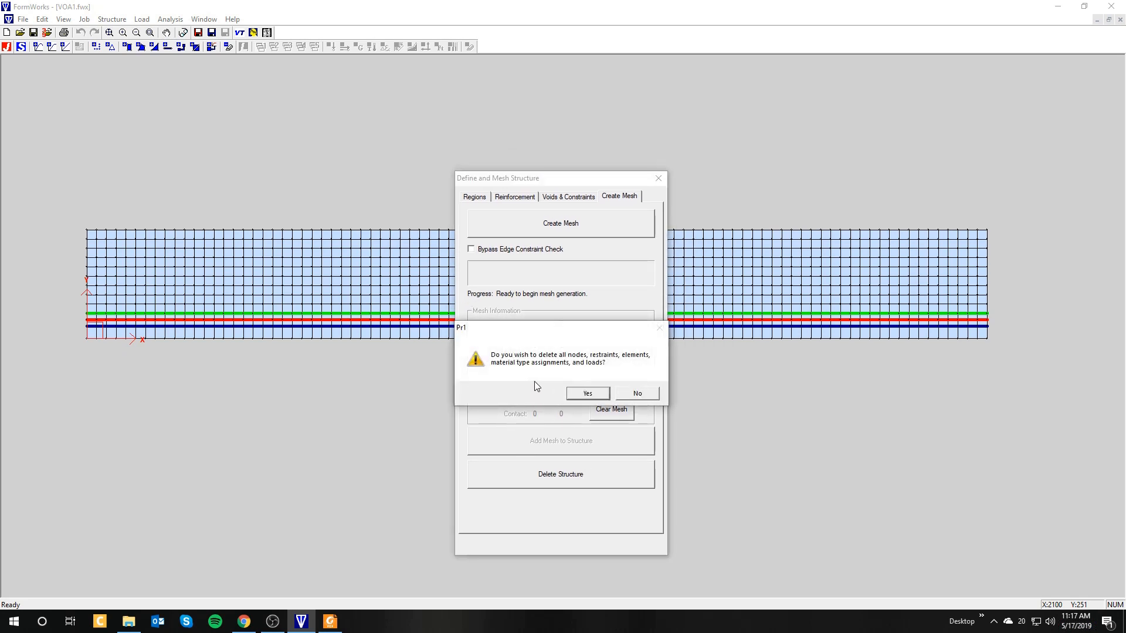
pyautogui.click(586, 394)
pyautogui.click(606, 414)
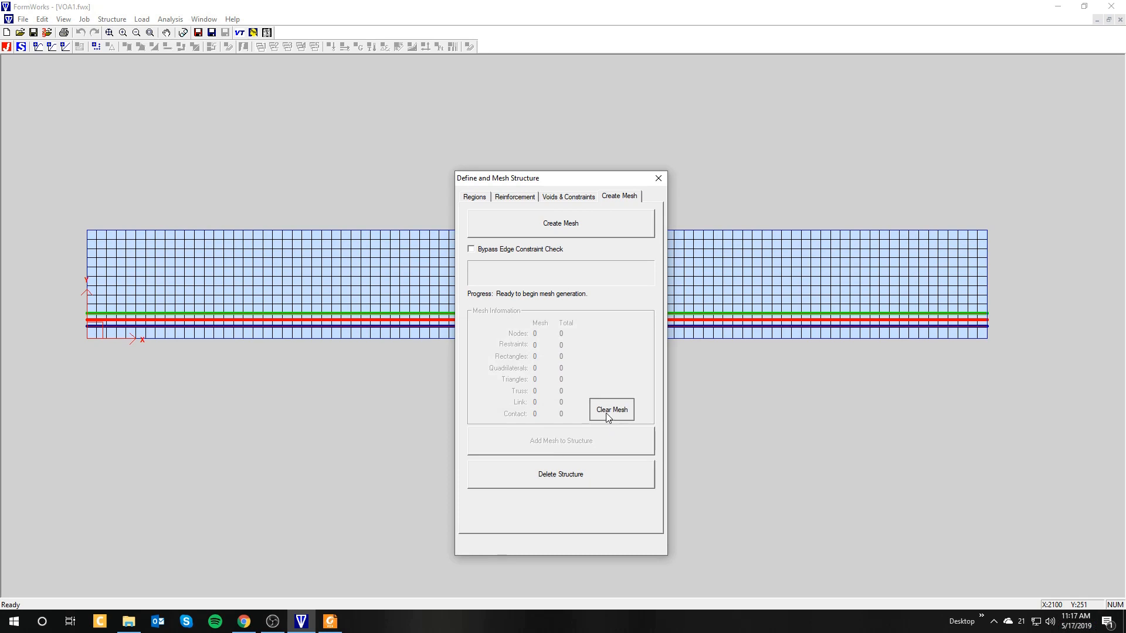
pyautogui.moveTo(537, 183); pyautogui.dragTo(557, 183)
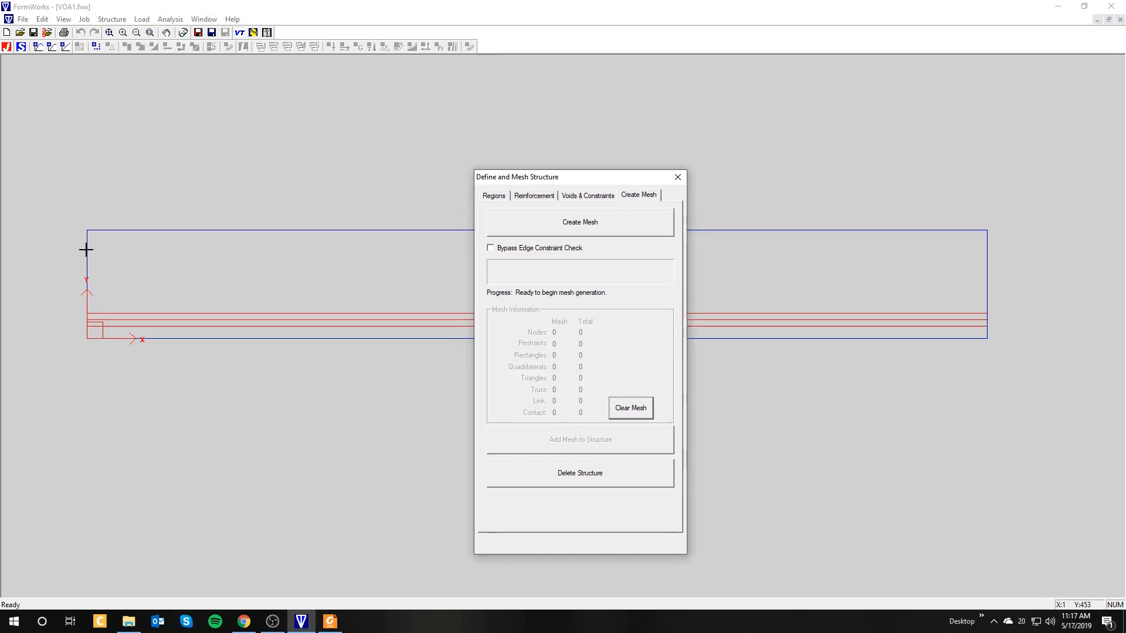
# - Review the concrete region and truss definitions against the support arrangement in Fig. 5 of the Vecchio and Shim paper
pyautogui.click(492, 196)
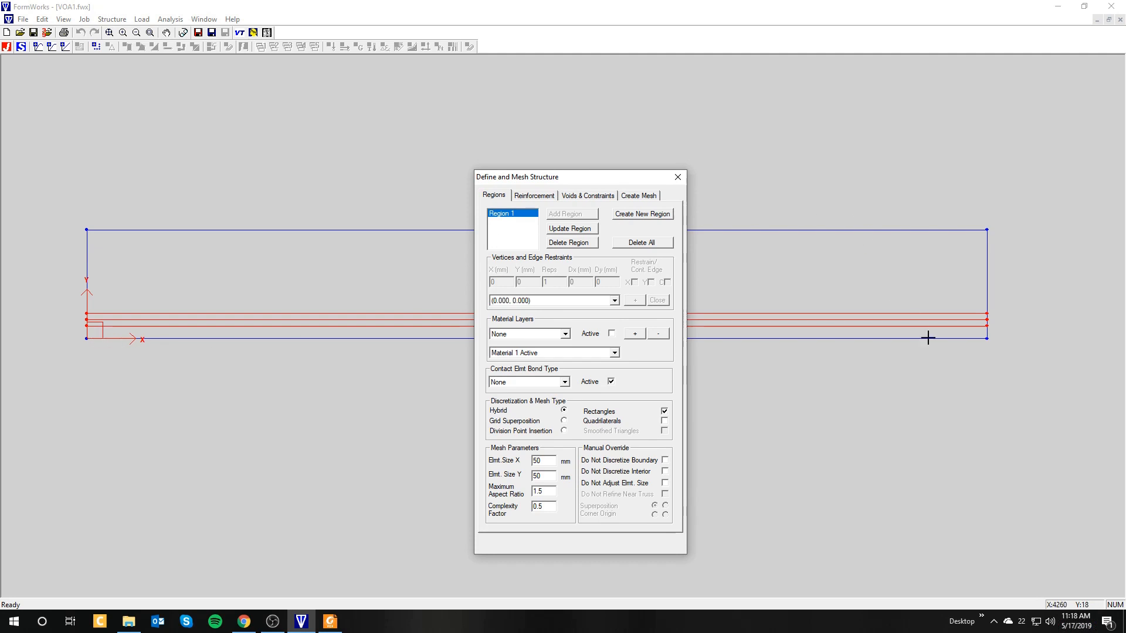
pyautogui.click(542, 196)
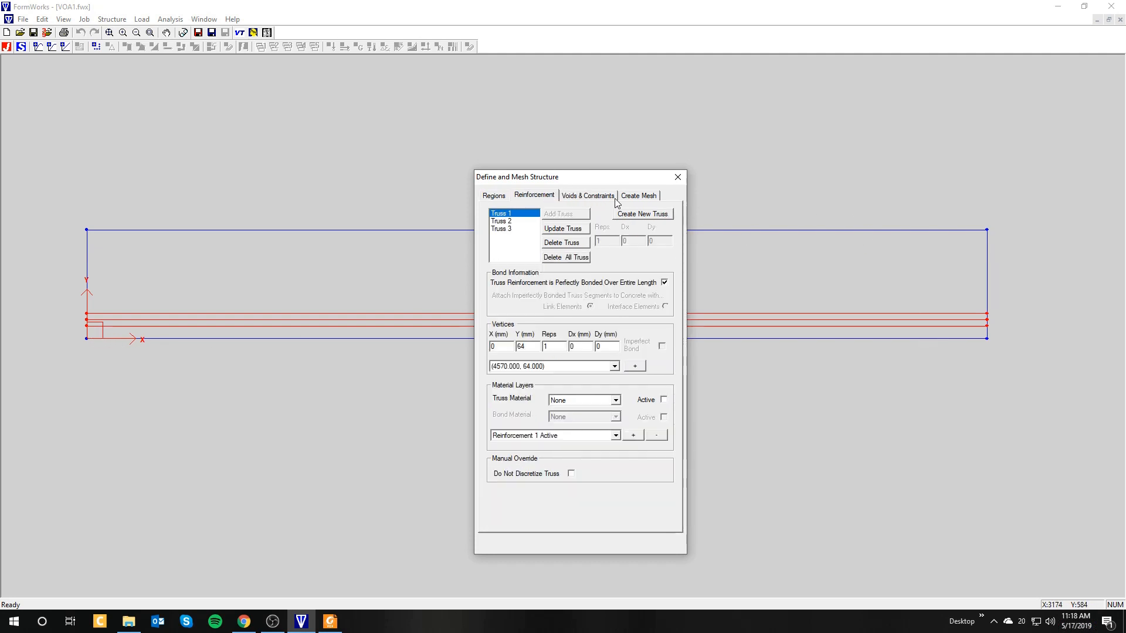
pyautogui.click(638, 196)
pyautogui.moveTo(503, 183); pyautogui.dragTo(457, 199)
pyautogui.click(404, 209)
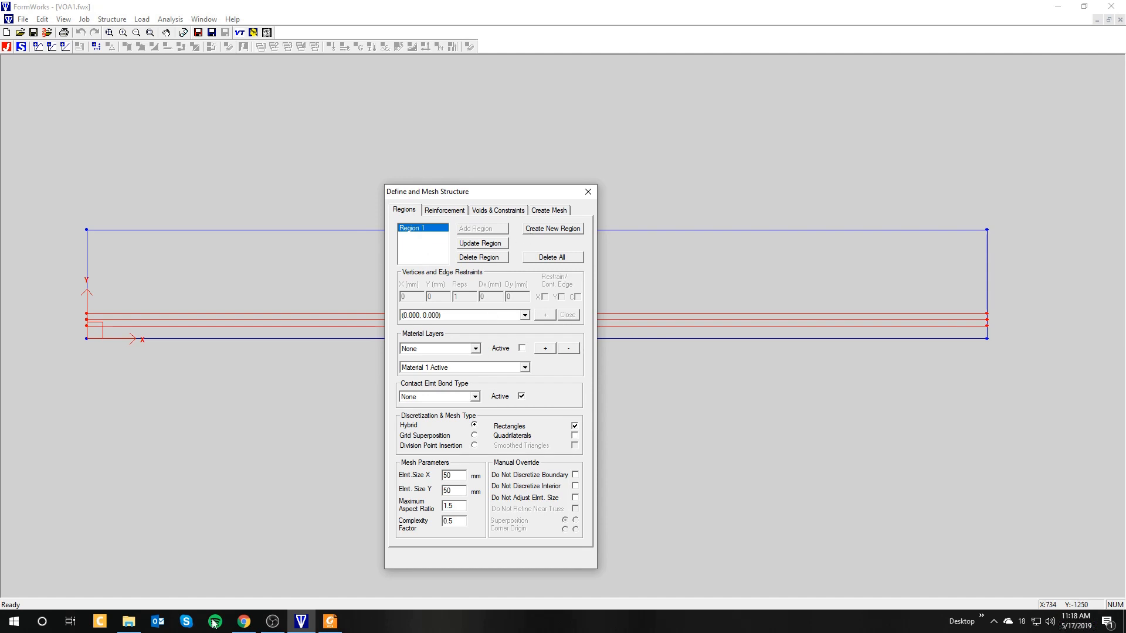
pyautogui.click(330, 621)
pyautogui.keyDown('ctrl'); pyautogui.scroll(2, 701, 256); pyautogui.keyUp('ctrl')
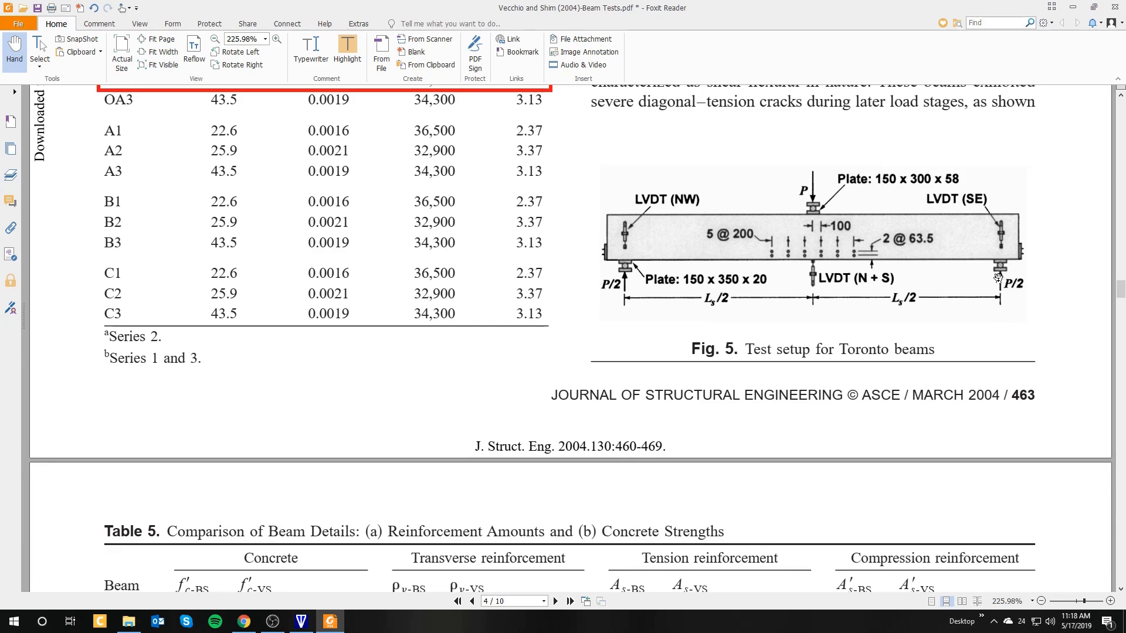
# - Review the support locations in Fig. 4 and the plate arrangement in Fig. 5 for beam OA2 in the paper
pyautogui.keyDown('ctrl'); pyautogui.scroll(-2, 763, 313); pyautogui.keyUp('ctrl')
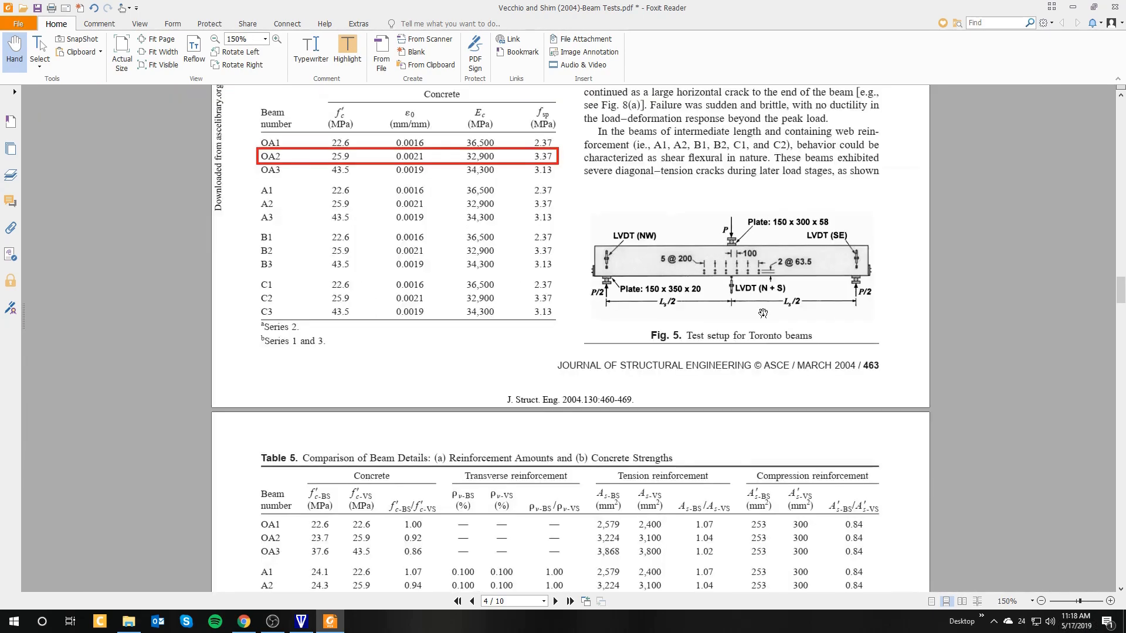
pyautogui.scroll(10, 763, 314)
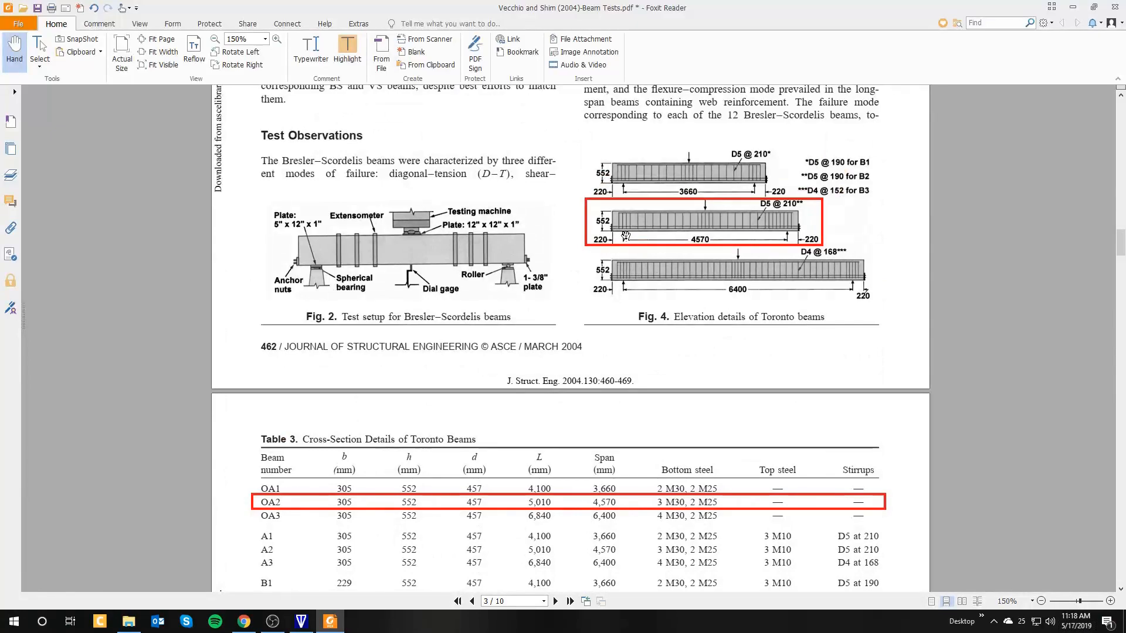
pyautogui.scroll(-10, 757, 304)
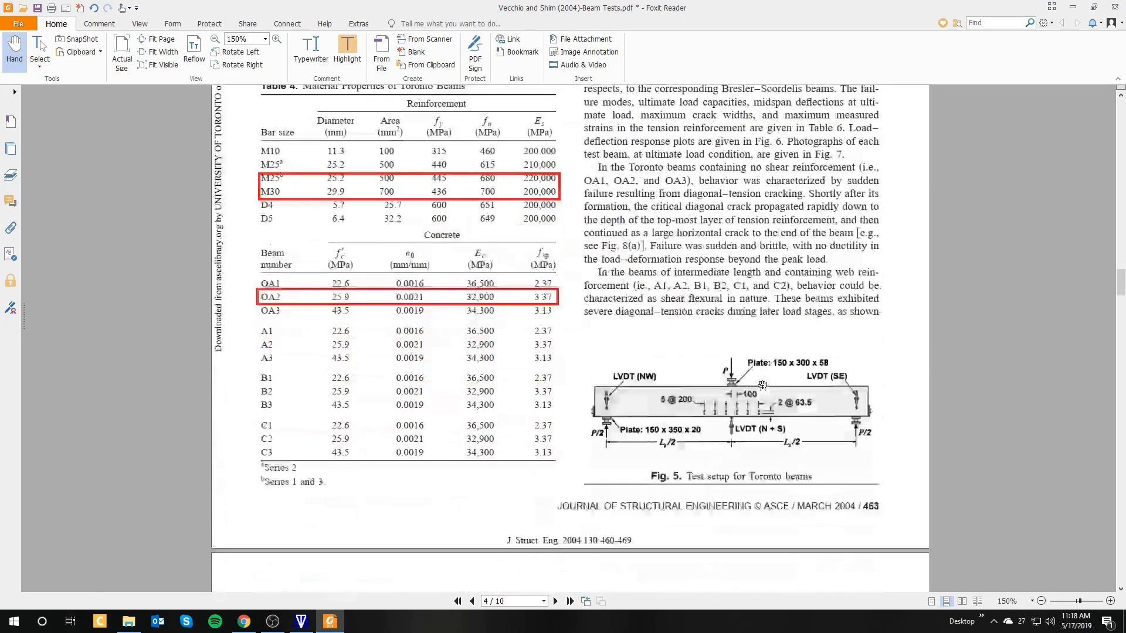
pyautogui.keyDown('ctrl'); pyautogui.scroll(2, 715, 424); pyautogui.keyUp('ctrl')
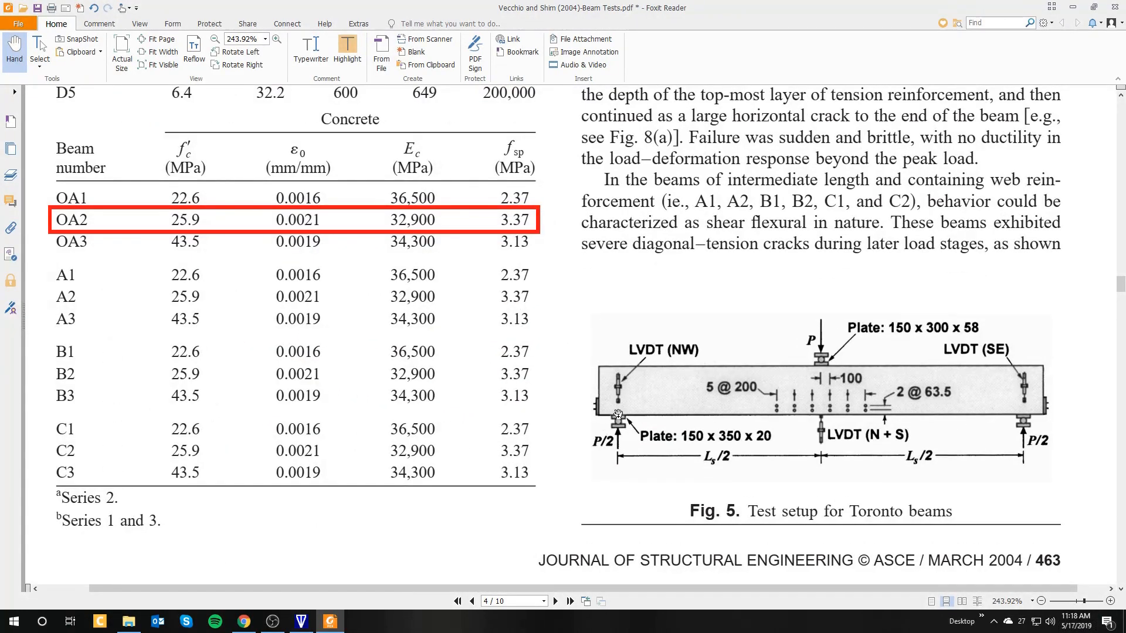
pyautogui.keyDown('ctrl'); pyautogui.scroll(-2, 665, 414); pyautogui.keyUp('ctrl')
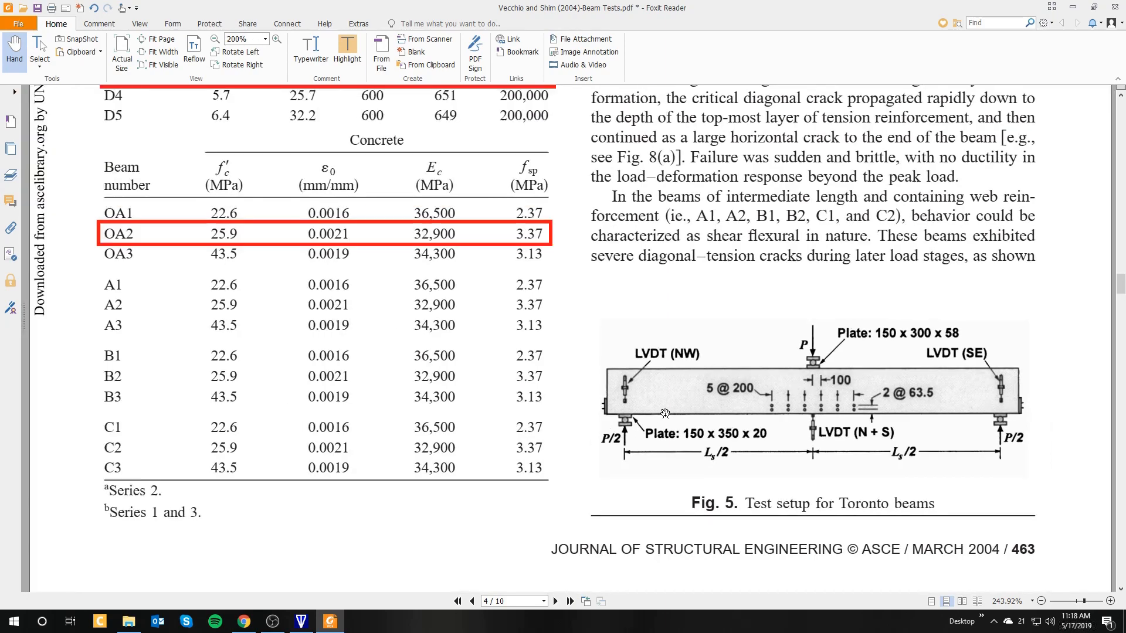
pyautogui.scroll(8, 664, 414)
pyautogui.scroll(-5, 665, 414)
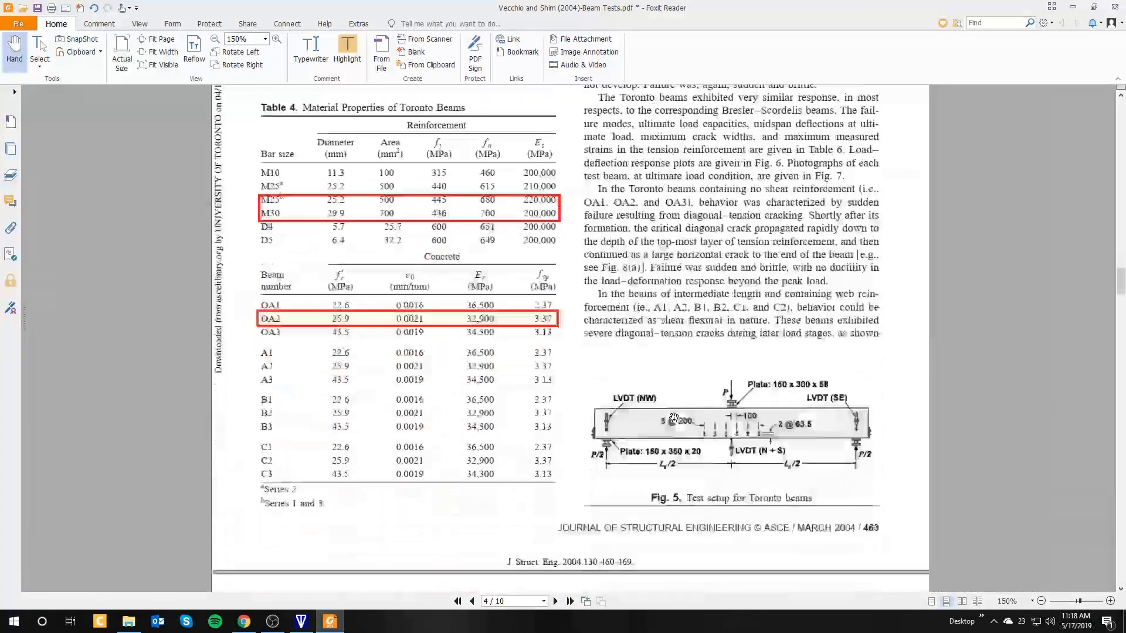
pyautogui.keyDown('ctrl'); pyautogui.scroll(2, 698, 428); pyautogui.keyUp('ctrl')
# - In FormWorks, outline a new support plate region with vertices (0, 0), (0, -20), (75, -20) and (75, 0), and close it
pyautogui.click(300, 621)
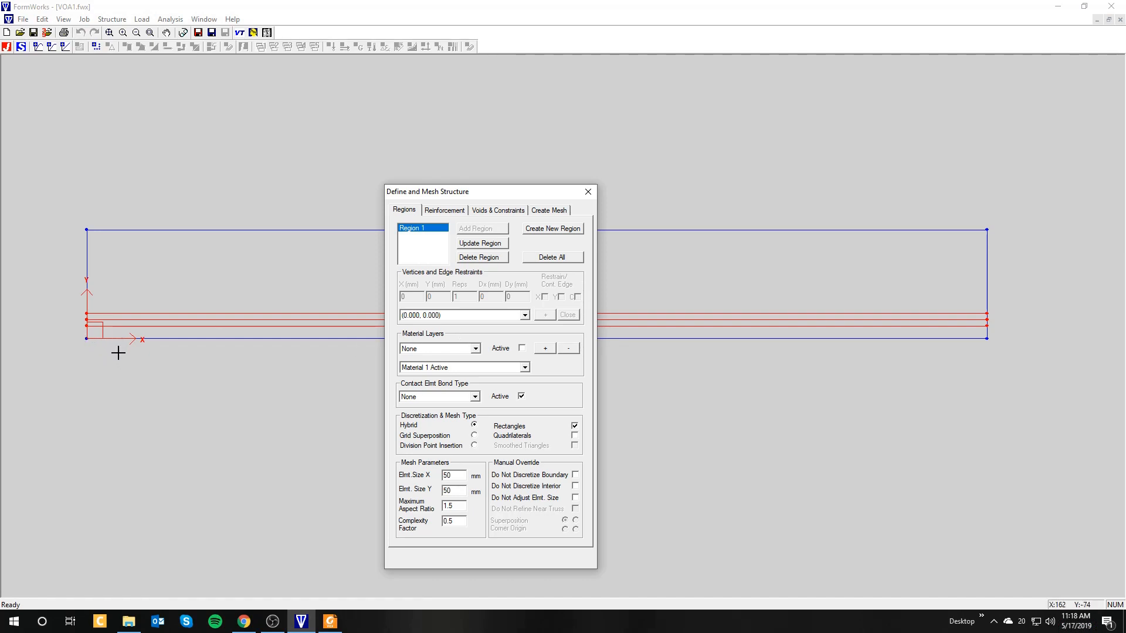
pyautogui.click(540, 230)
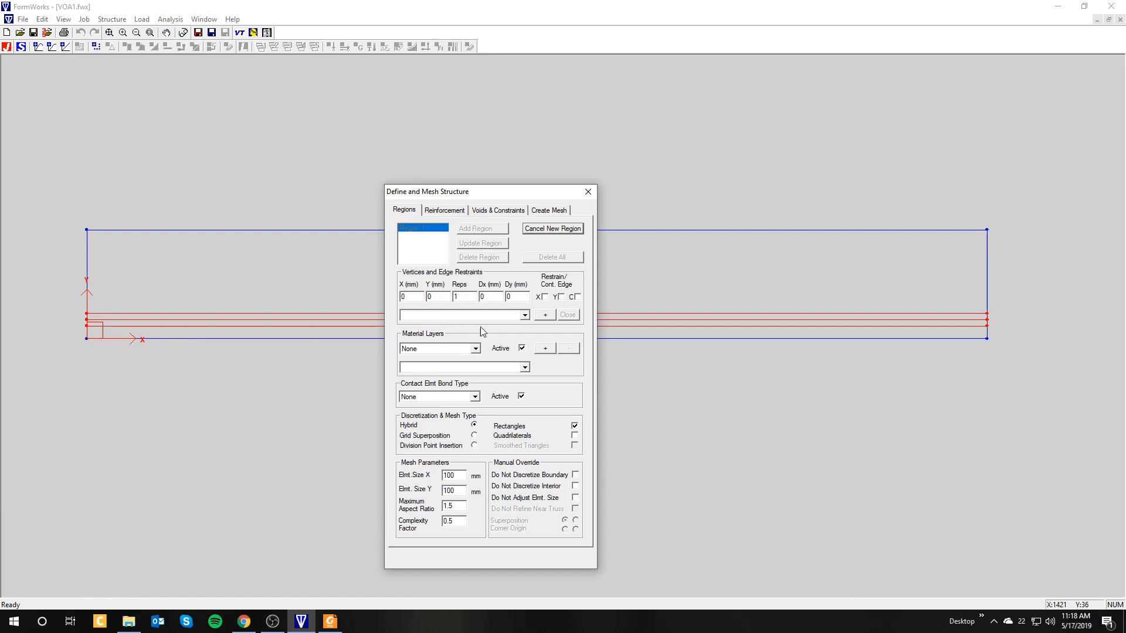
pyautogui.click(545, 316)
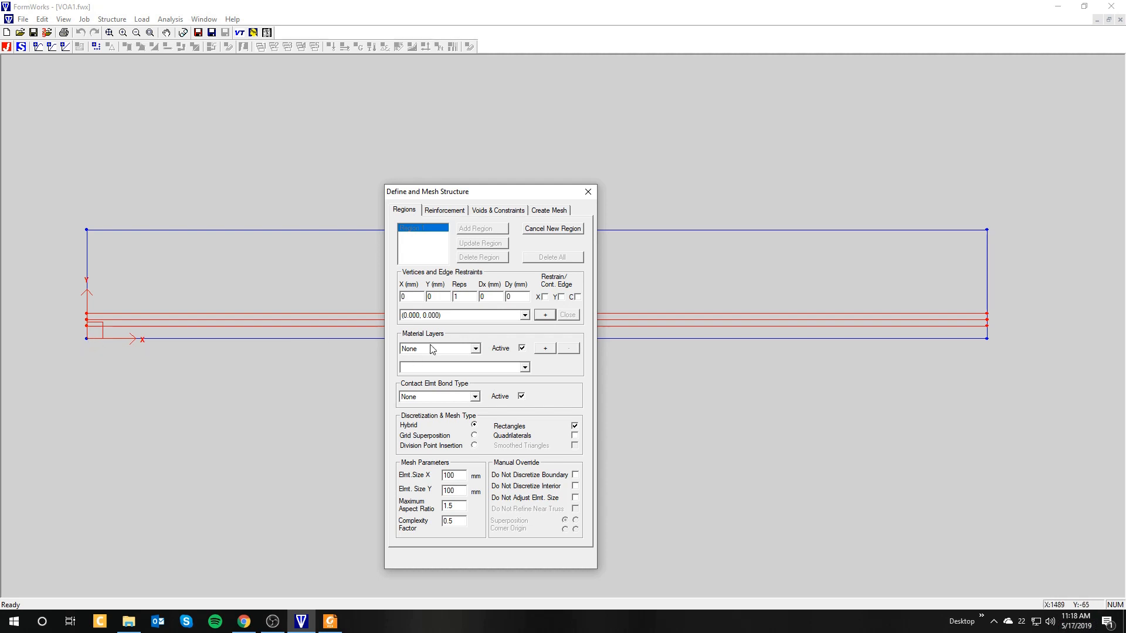
pyautogui.click(332, 622)
pyautogui.click(545, 315)
pyautogui.doubleClick(404, 297)
pyautogui.click(545, 314)
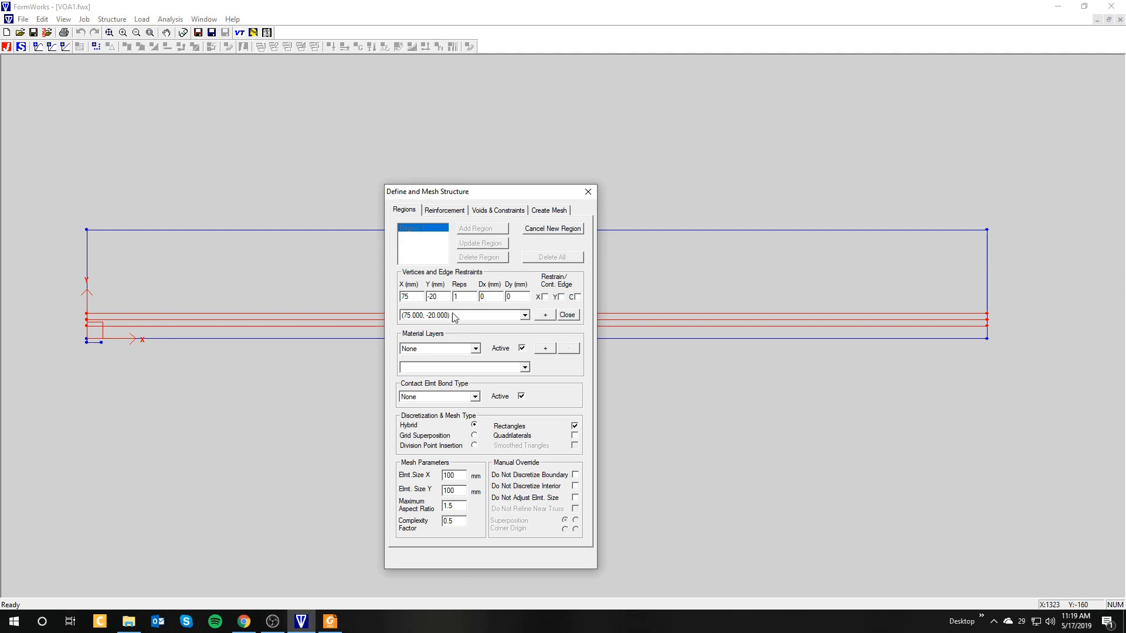
pyautogui.doubleClick(437, 297)
pyautogui.write('0')
pyautogui.click(544, 315)
pyautogui.click(567, 317)
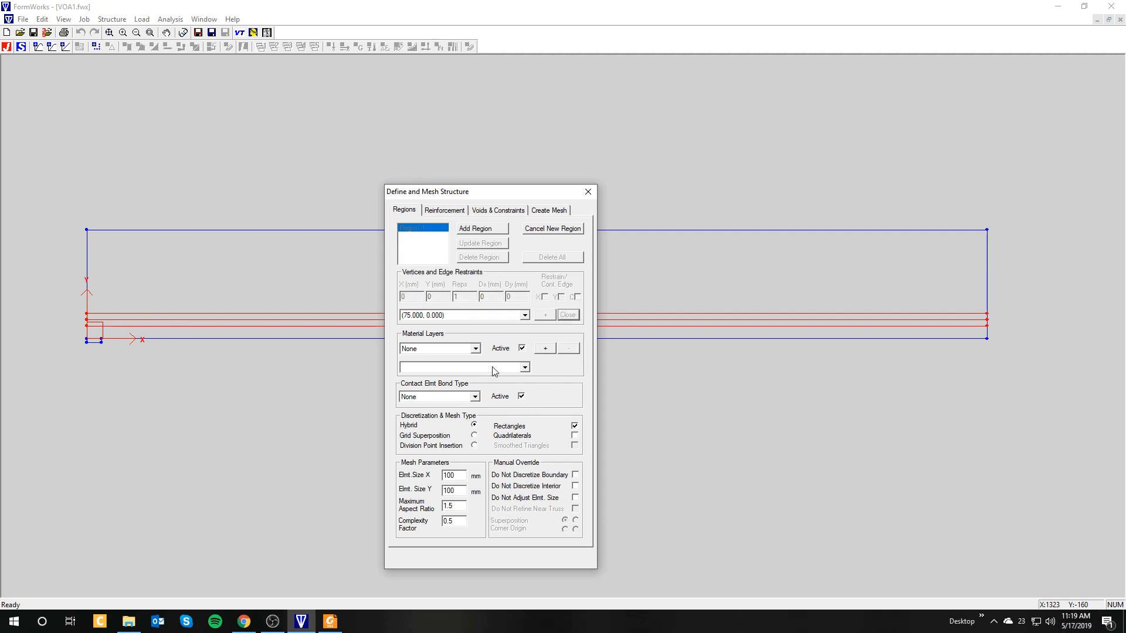
# - Assign Material 2 to the support plate at the beam's left end, set its element sizes to 25 mm, and add the region
pyautogui.click(475, 349)
pyautogui.click(425, 375)
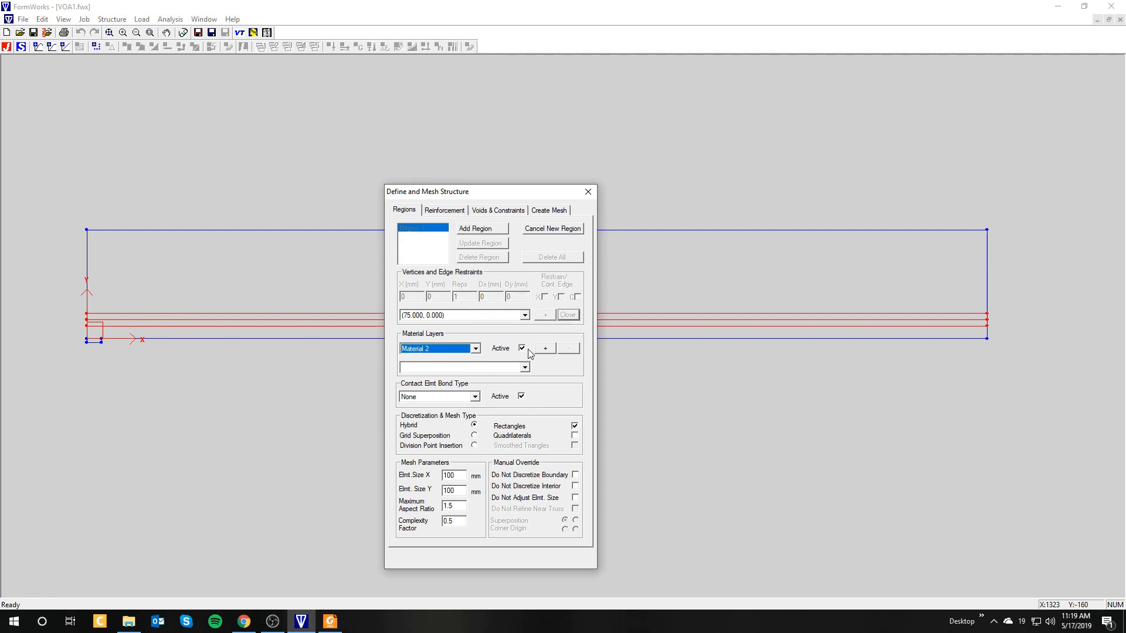
pyautogui.click(544, 349)
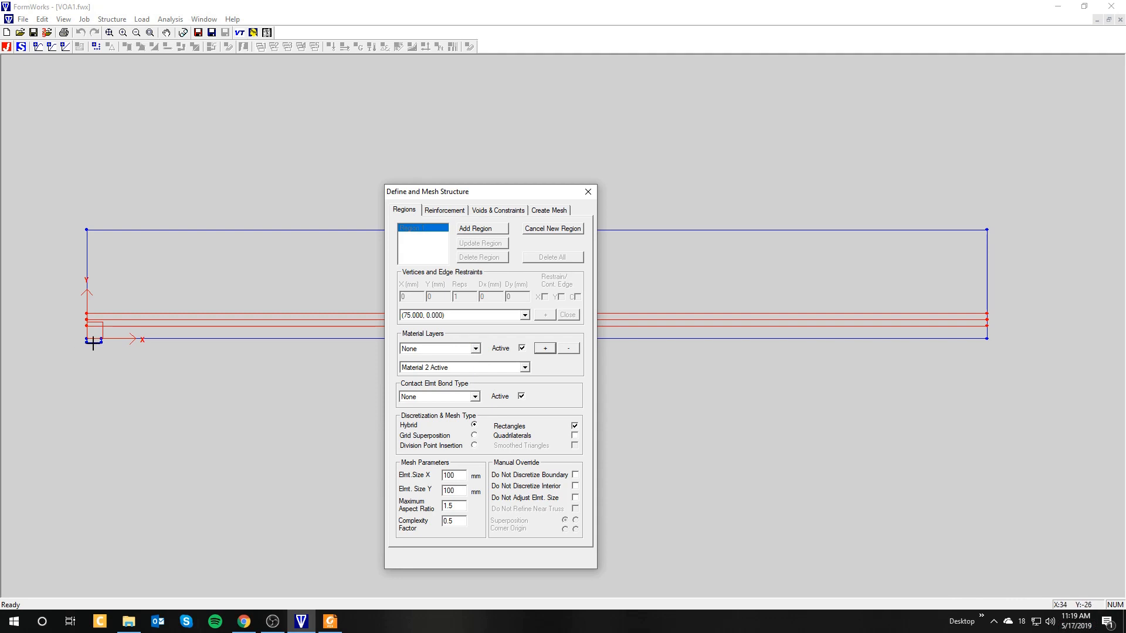
pyautogui.moveTo(465, 475); pyautogui.dragTo(434, 475)
pyautogui.write('25')
pyautogui.moveTo(464, 487); pyautogui.dragTo(444, 491)
pyautogui.write('2')
pyautogui.click(495, 232)
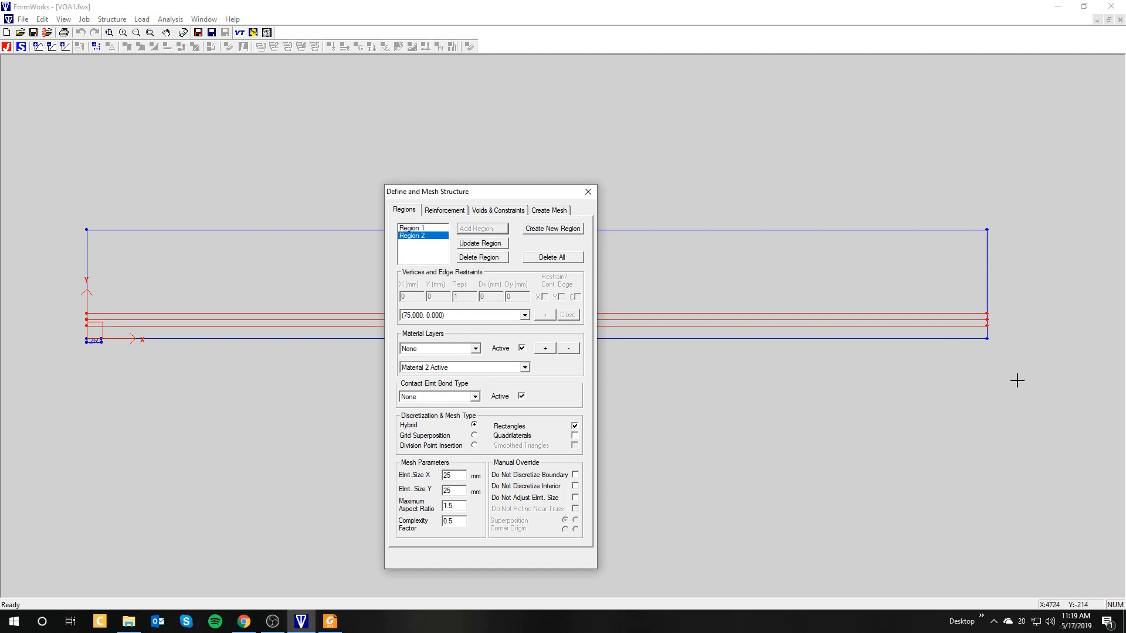
# - Start a new region for the right support plate with its first vertex at (4570, 0), consulting the paper for the span
pyautogui.click(546, 233)
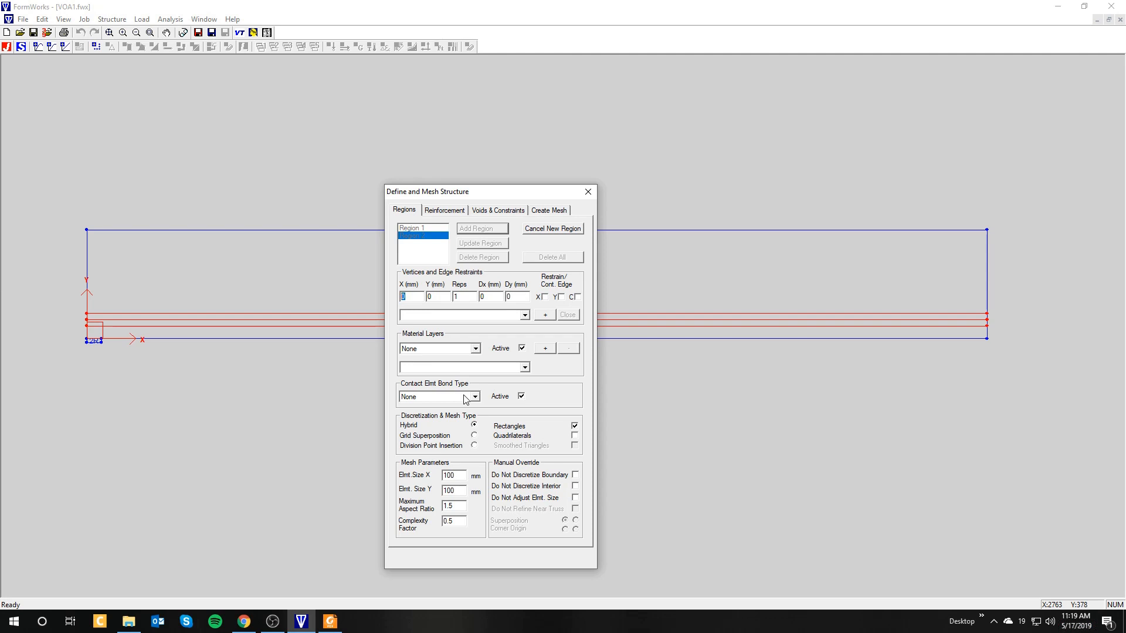
pyautogui.hotkey('alt', 'Tab')
pyautogui.scroll(-3, 622, 454)
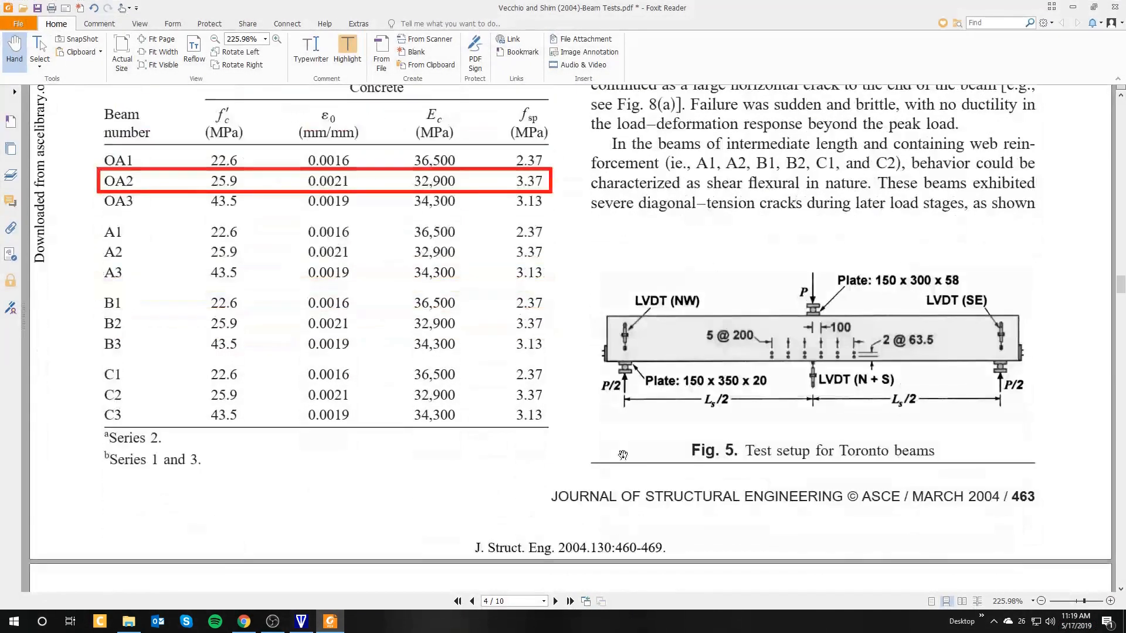
pyautogui.scroll(10, 623, 453)
pyautogui.scroll(10, 622, 453)
pyautogui.hotkey('alt', 'Tab')
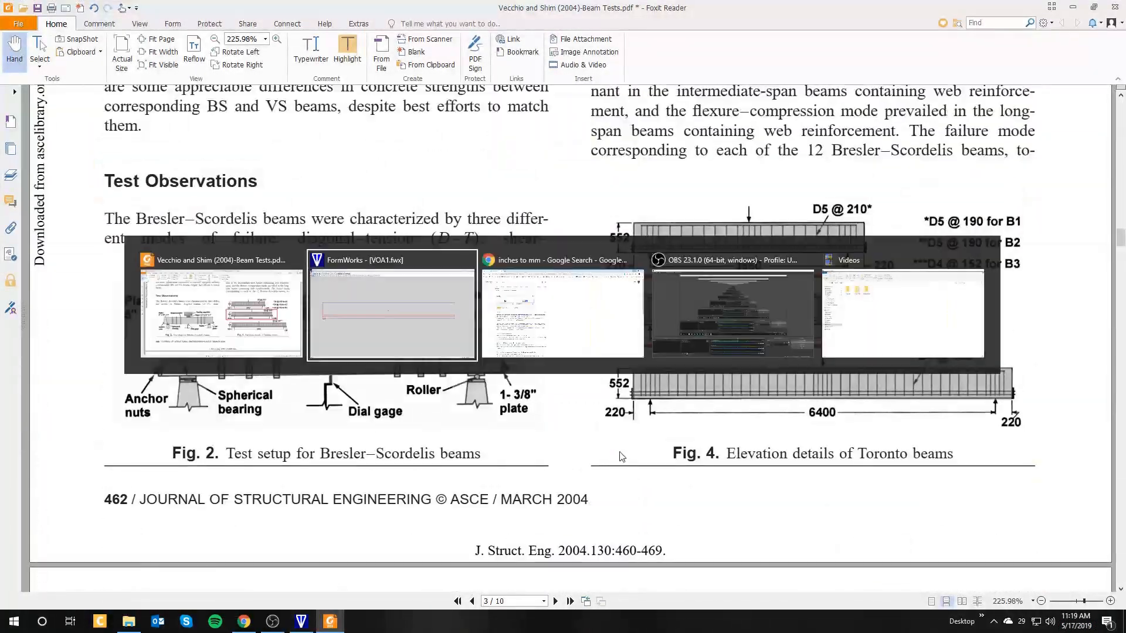
pyautogui.write('4570')
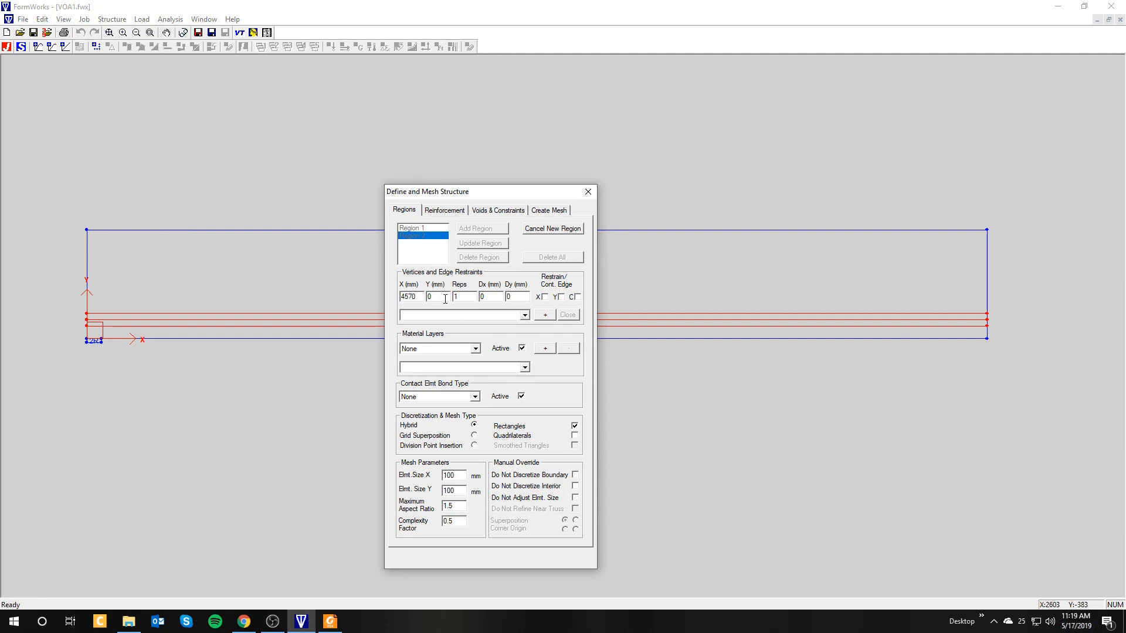
pyautogui.click(544, 315)
# - Add vertices (4495, 0), (4495, -20) and (4570, -20) to the right support plate and close its outline
pyautogui.doubleClick(419, 298)
pyautogui.write('49')
pyautogui.click(544, 315)
pyautogui.click(544, 315)
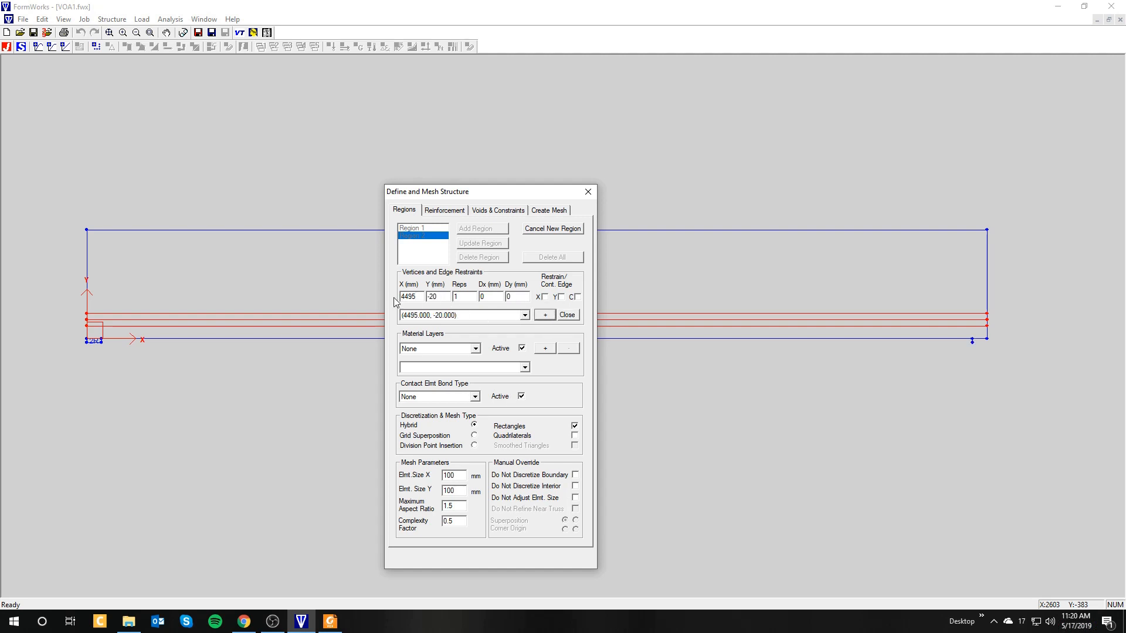
pyautogui.moveTo(418, 297); pyautogui.dragTo(381, 296)
pyautogui.write('4570')
pyautogui.click(544, 315)
pyautogui.click(560, 318)
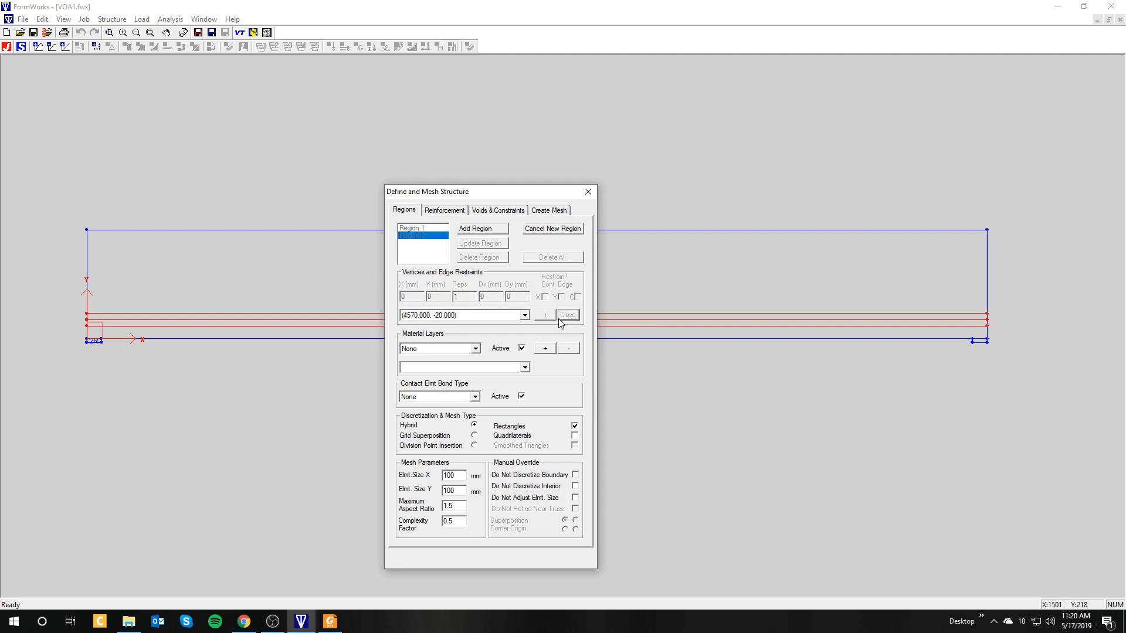
# - Give the right support plate Material 2 and 25 mm element sizes in X and Y, and add the region
pyautogui.click(476, 349)
pyautogui.click(445, 376)
pyautogui.click(545, 348)
pyautogui.moveTo(463, 476); pyautogui.dragTo(422, 496)
pyautogui.write('2525')
pyautogui.click(503, 230)
pyautogui.moveTo(516, 195); pyautogui.dragTo(273, 189)
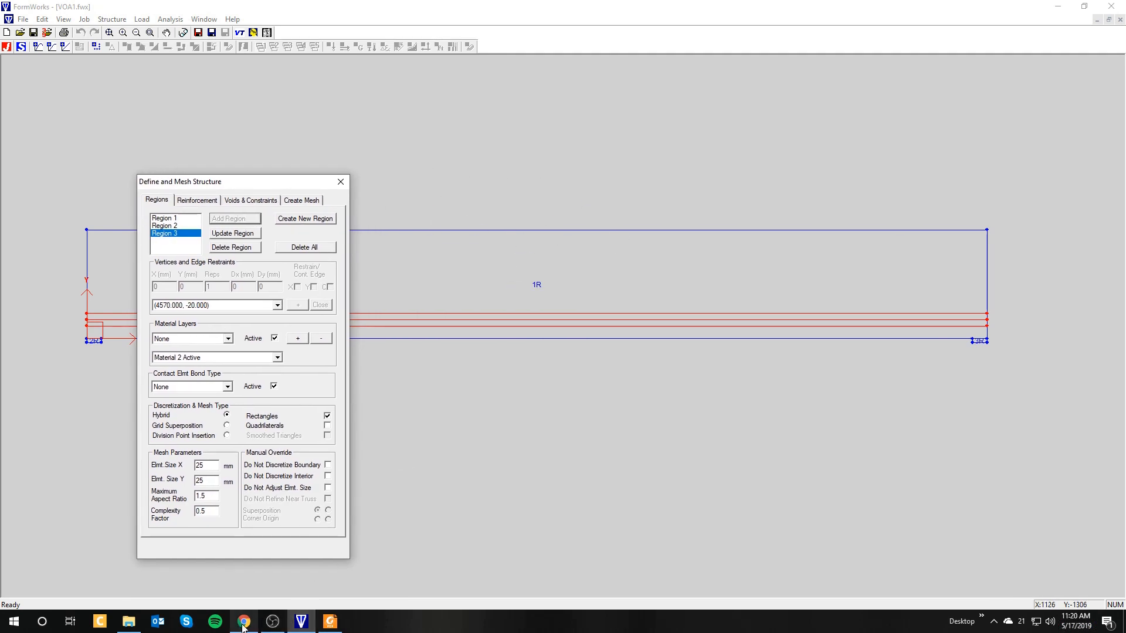
# - Check the loading plate size in Fig. 5, then start a new region in FormWorks with a first vertex X of 2210 mm
pyautogui.click(324, 624)
pyautogui.scroll(-15, 762, 411)
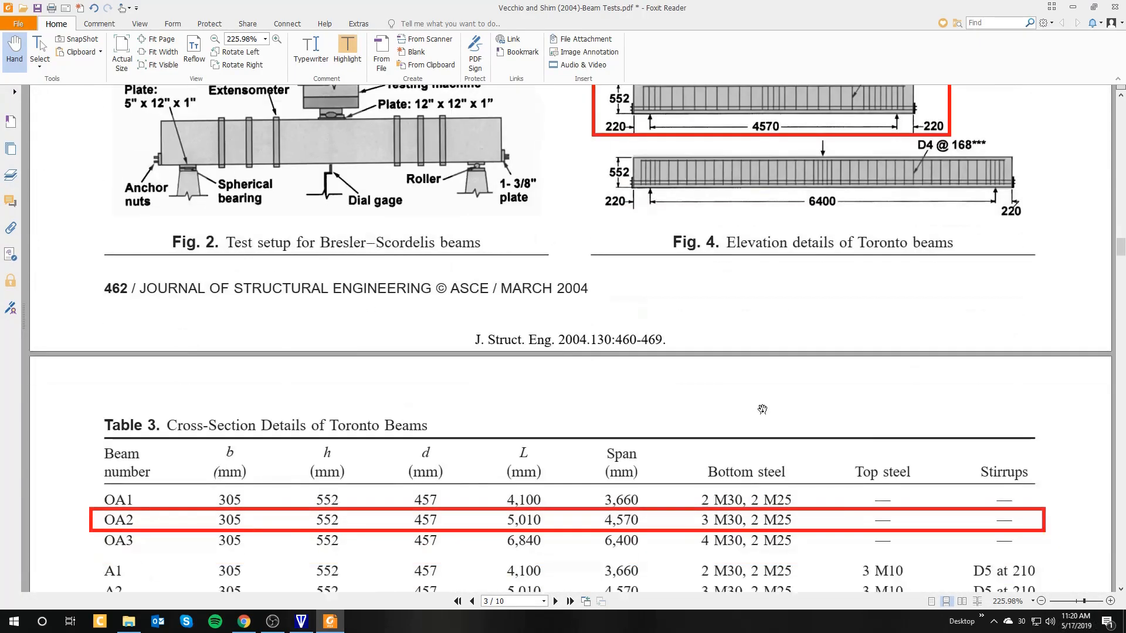
pyautogui.scroll(-10, 765, 409)
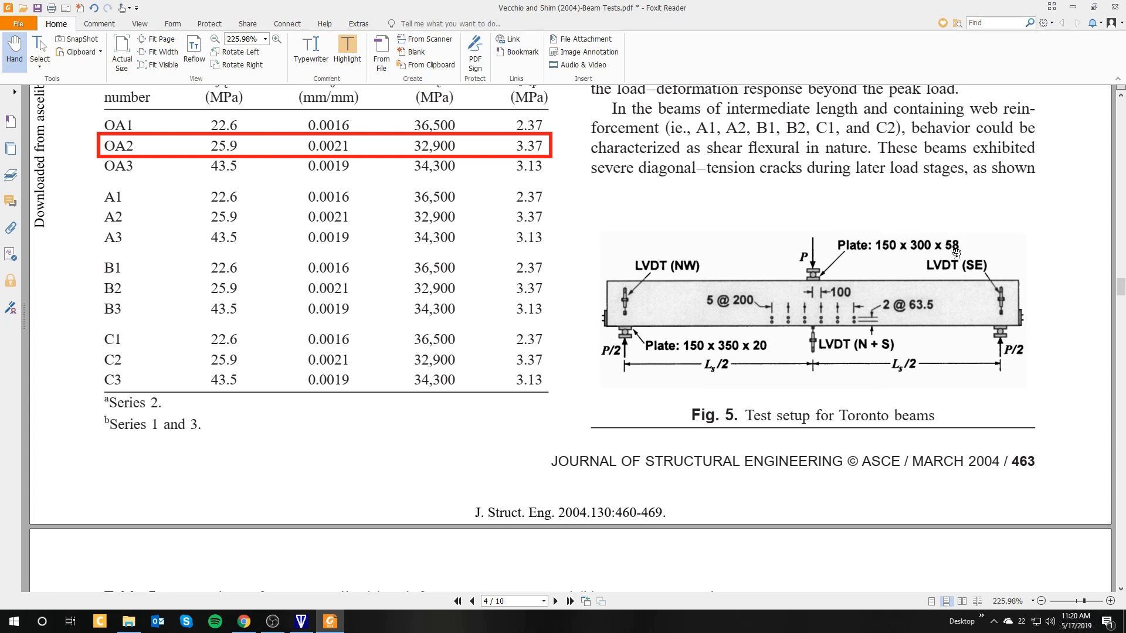
pyautogui.click(300, 621)
pyautogui.moveTo(267, 190); pyautogui.dragTo(282, 297)
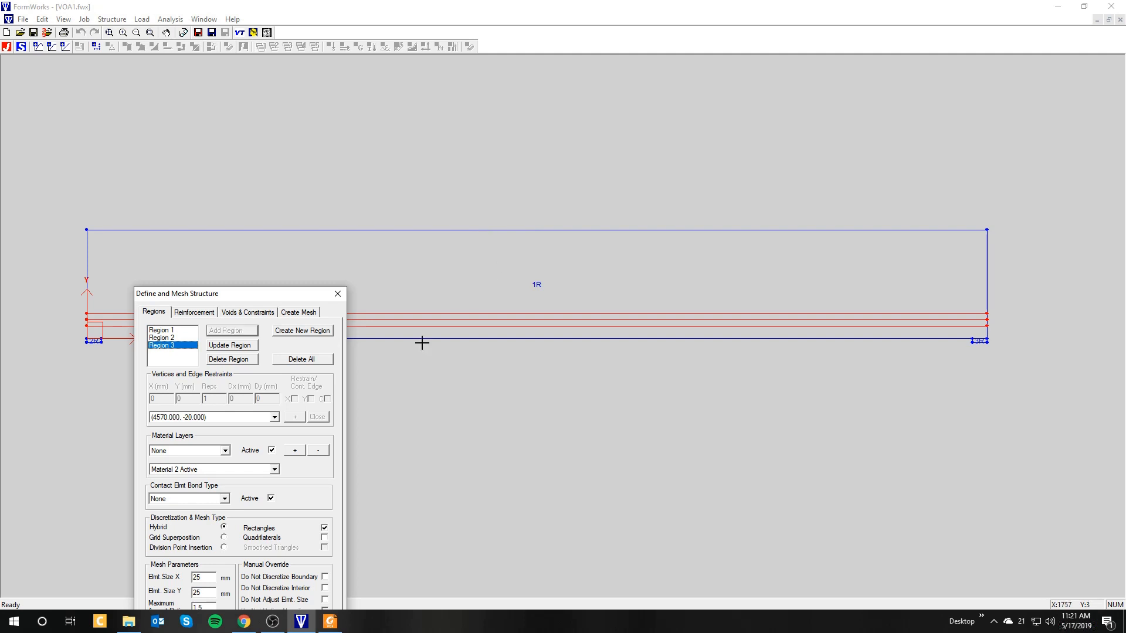
pyautogui.moveTo(212, 297); pyautogui.dragTo(209, 256)
pyautogui.click(291, 291)
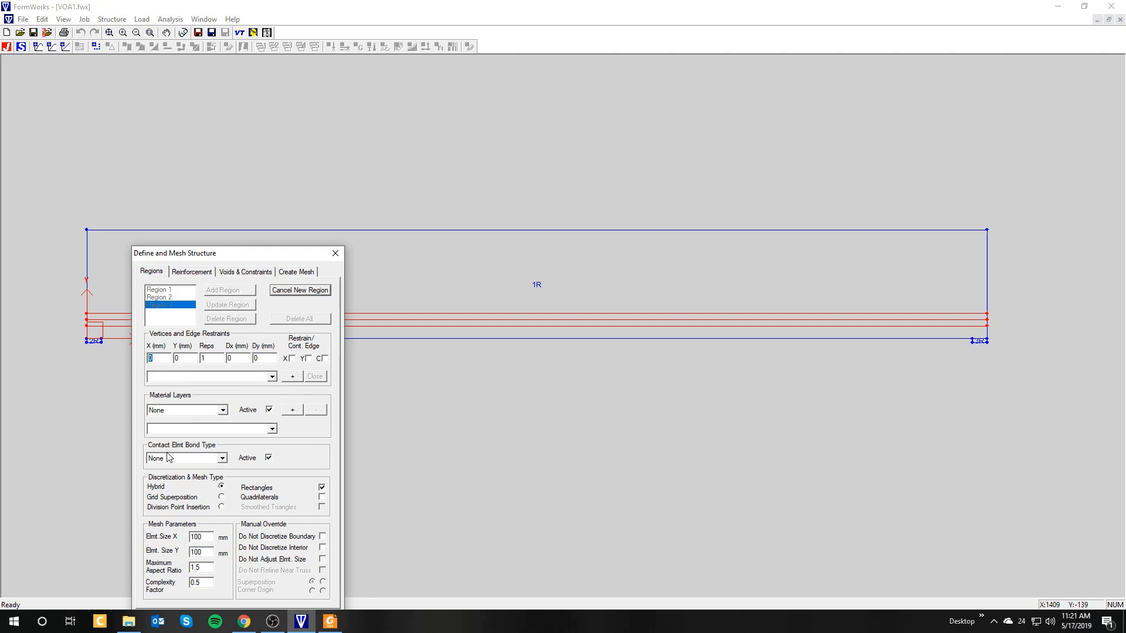
pyautogui.write('221')
# - Check the beam details in the paper and add the loading plate's lower vertices at (2210, 552) and (2360, 552)
pyautogui.click(330, 621)
pyautogui.scroll(10, 487, 313)
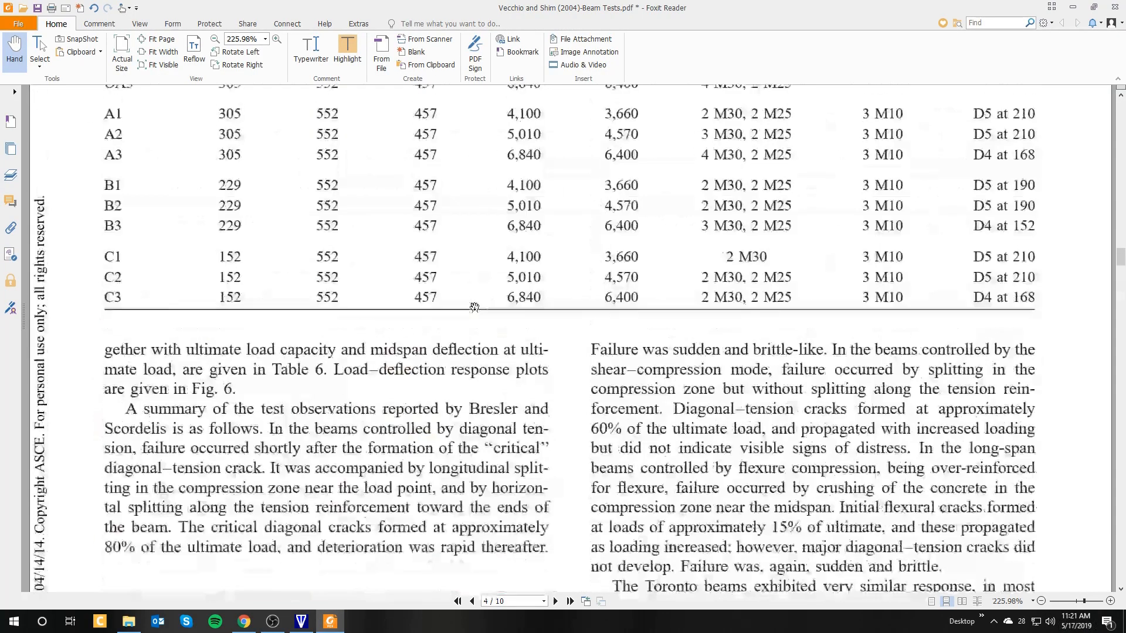
pyautogui.click(301, 621)
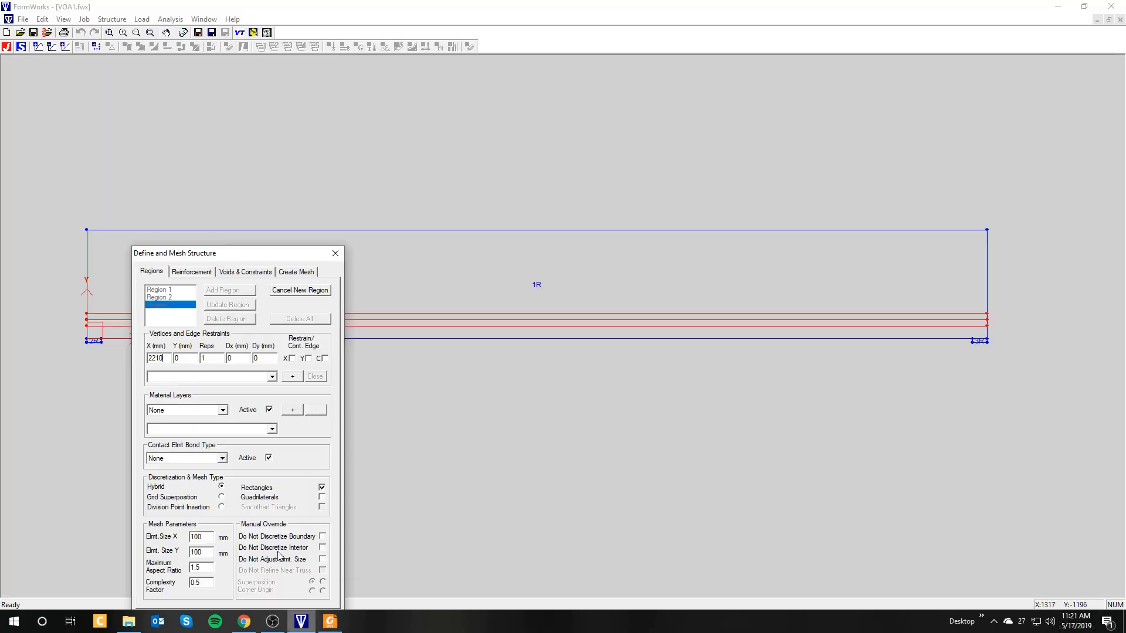
pyautogui.click(182, 357)
pyautogui.click(292, 377)
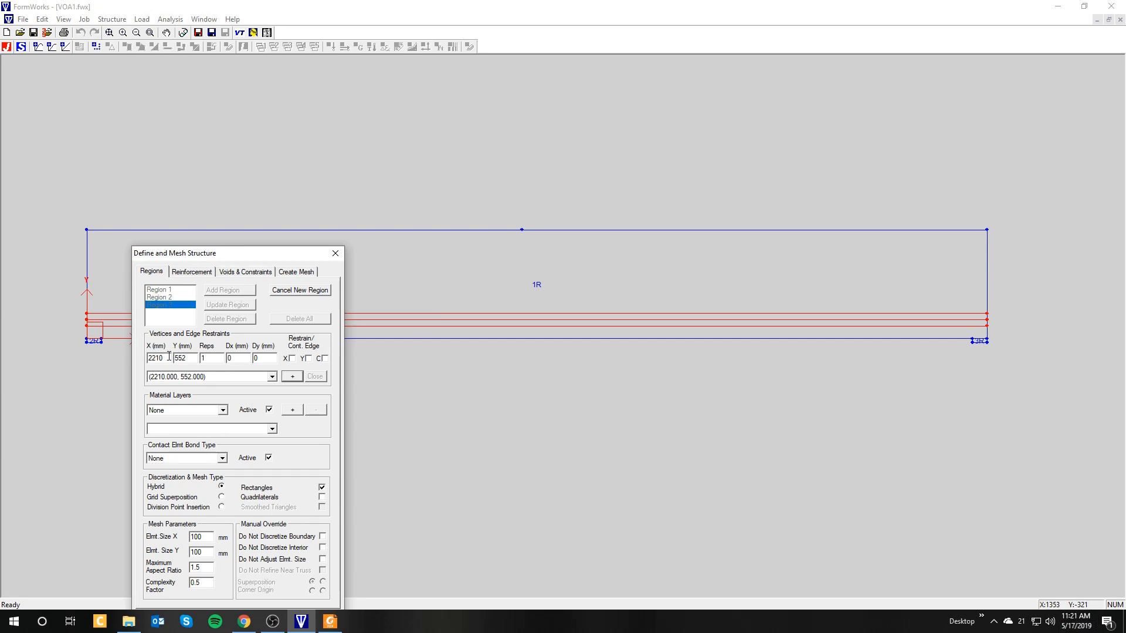
pyautogui.moveTo(169, 356); pyautogui.dragTo(149, 357)
pyautogui.write('2360')
pyautogui.click(293, 377)
# - Check the loading plate thickness in Fig. 5 and add its vertex at (2360, 610)
pyautogui.moveTo(193, 361); pyautogui.dragTo(171, 360)
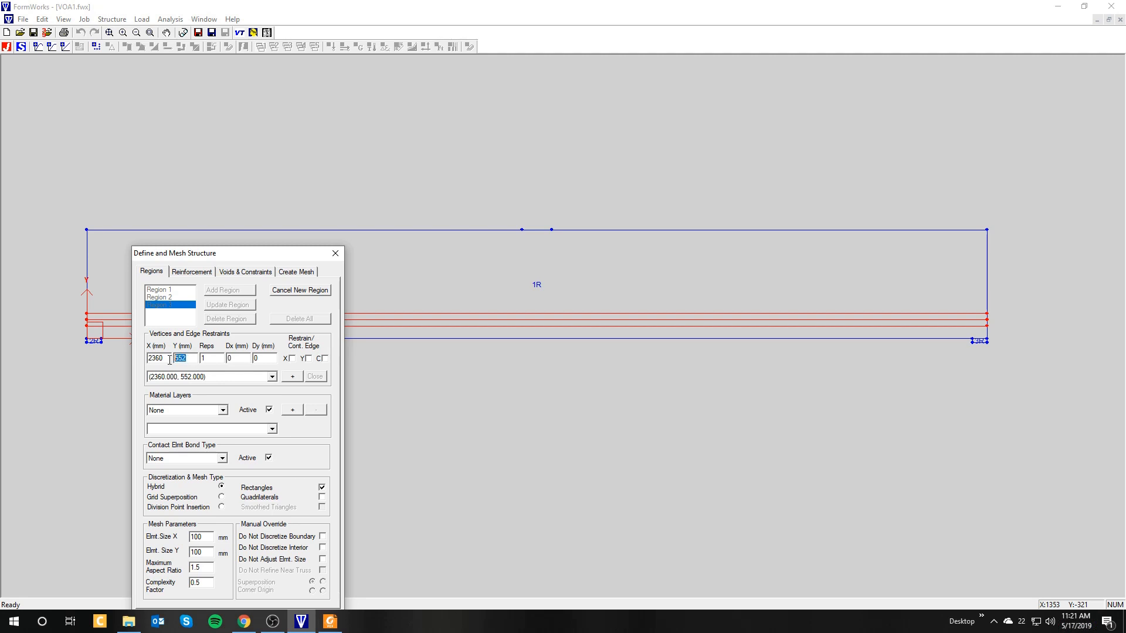
pyautogui.click(329, 621)
pyautogui.scroll(-6, 888, 385)
pyautogui.scroll(-6, 893, 385)
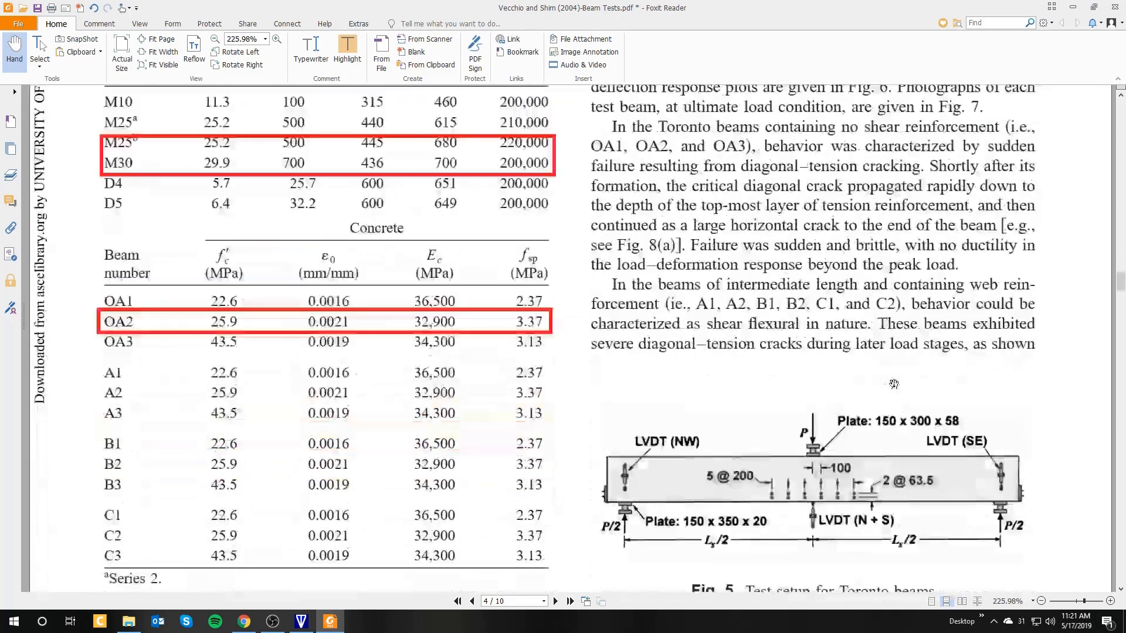
pyautogui.click(301, 621)
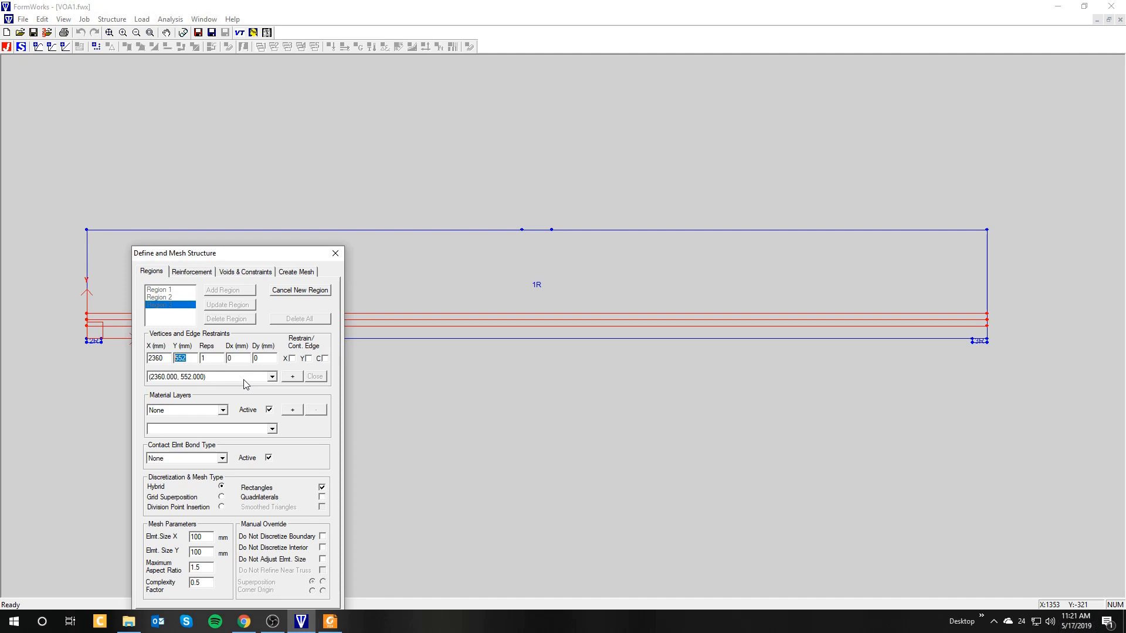
pyautogui.write('610')
pyautogui.click(297, 380)
# - Add the loading plate's last vertex at (2210, 610) and close the outline
pyautogui.doubleClick(163, 359)
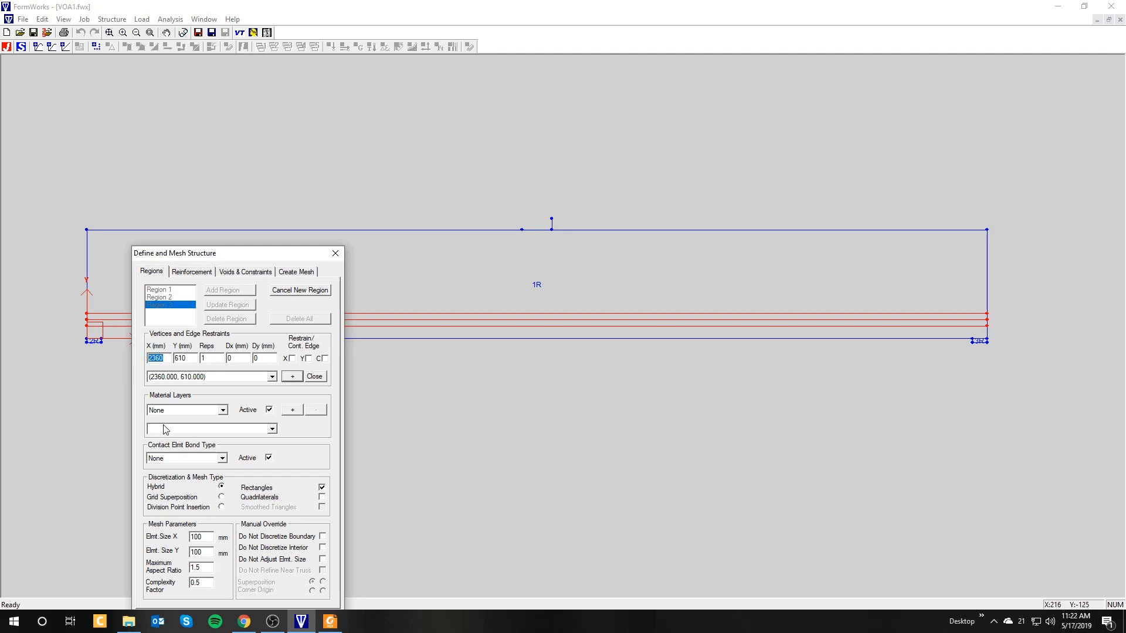
pyautogui.click(271, 377)
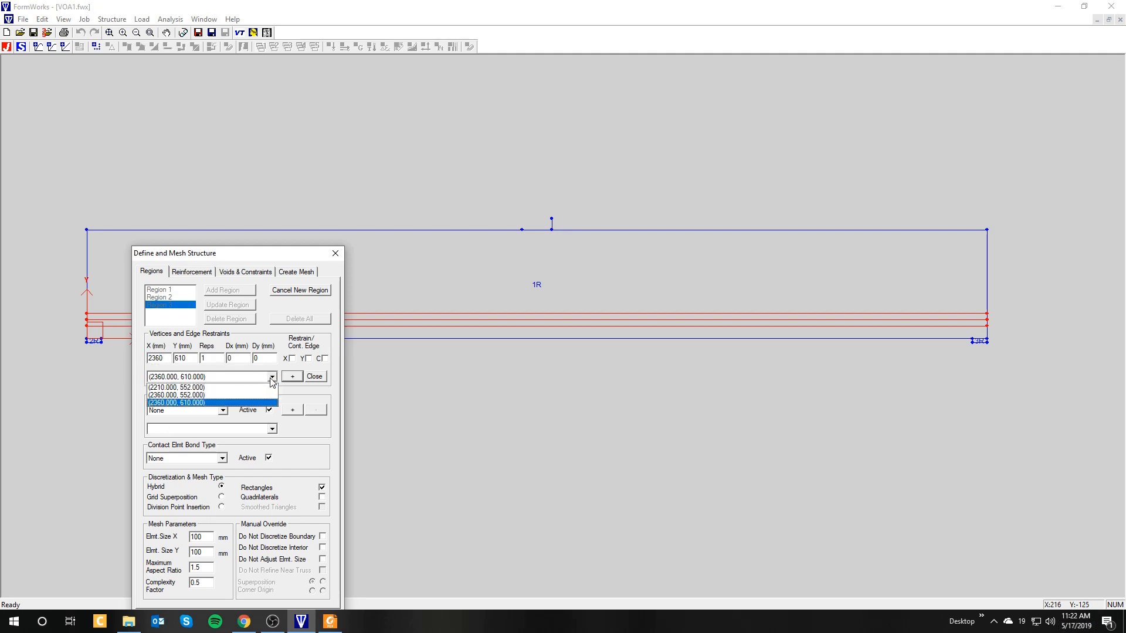
pyautogui.click(166, 361)
pyautogui.doubleClick(166, 361)
pyautogui.write('21')
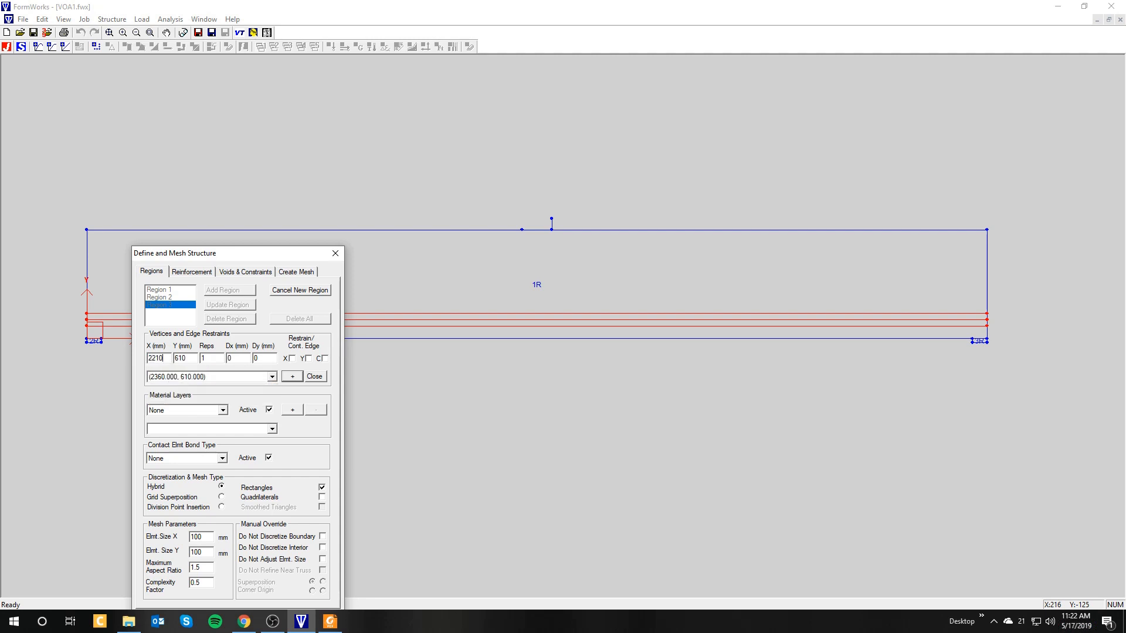
pyautogui.write('210')
pyautogui.click(295, 377)
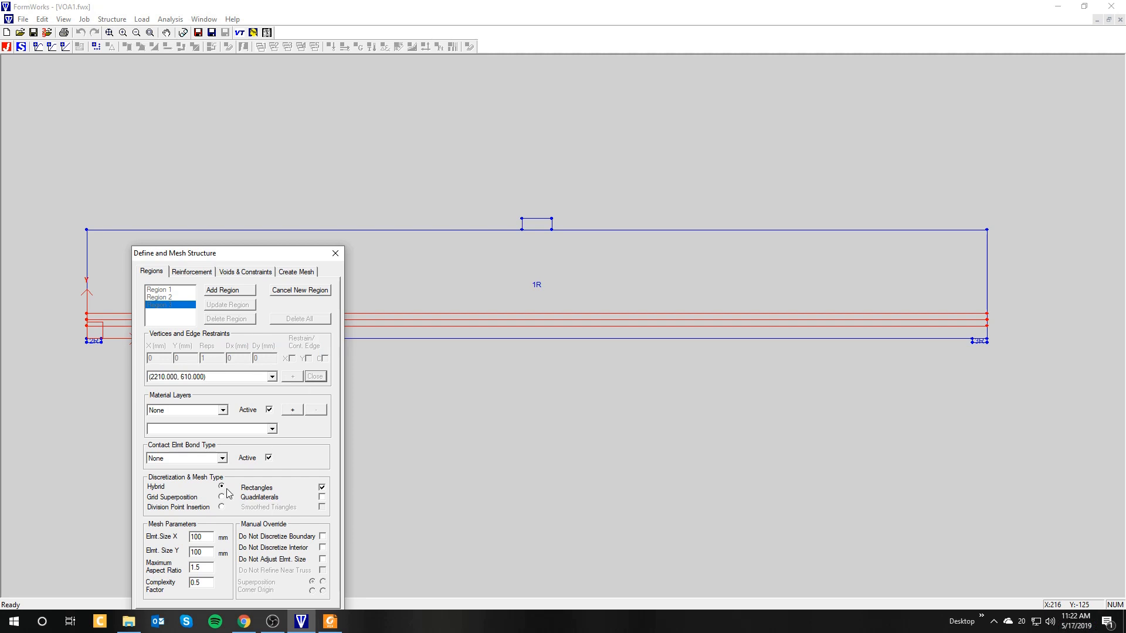
# - Add Material 2 as the active material layer of the loading plate region
pyautogui.click(223, 410)
pyautogui.click(193, 434)
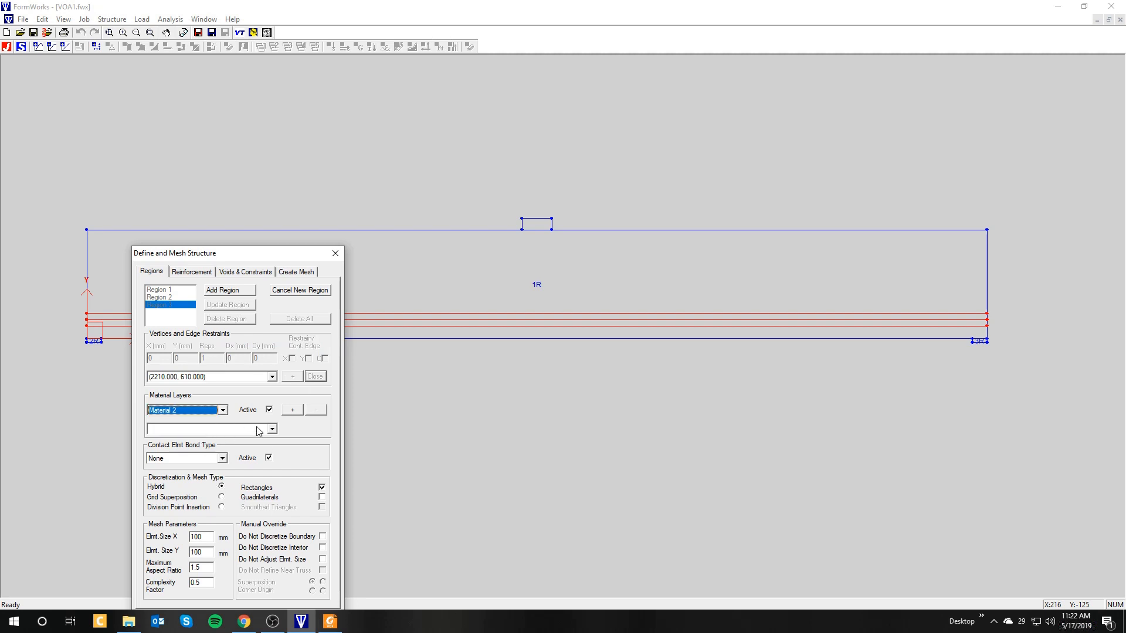
pyautogui.click(292, 410)
pyautogui.moveTo(252, 264); pyautogui.dragTo(254, 156)
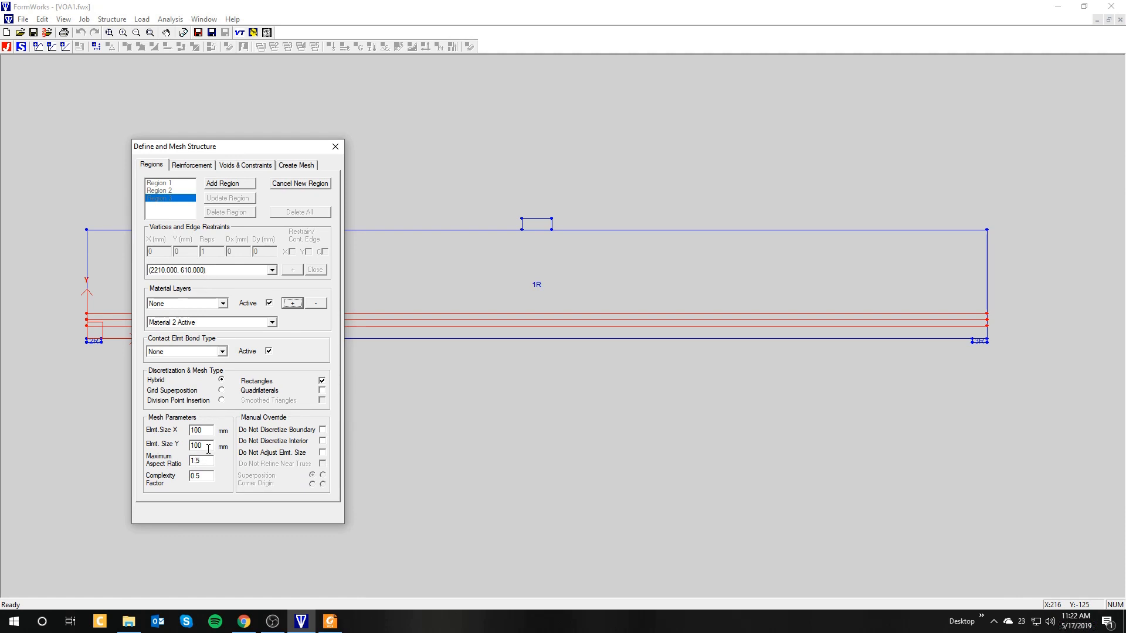
# - Recheck the plate in Fig. 5, set its region's element size to 50 mm in X and 25 mm in Y, and add the region
pyautogui.moveTo(209, 449); pyautogui.dragTo(189, 430)
pyautogui.write('5050')
pyautogui.click(330, 621)
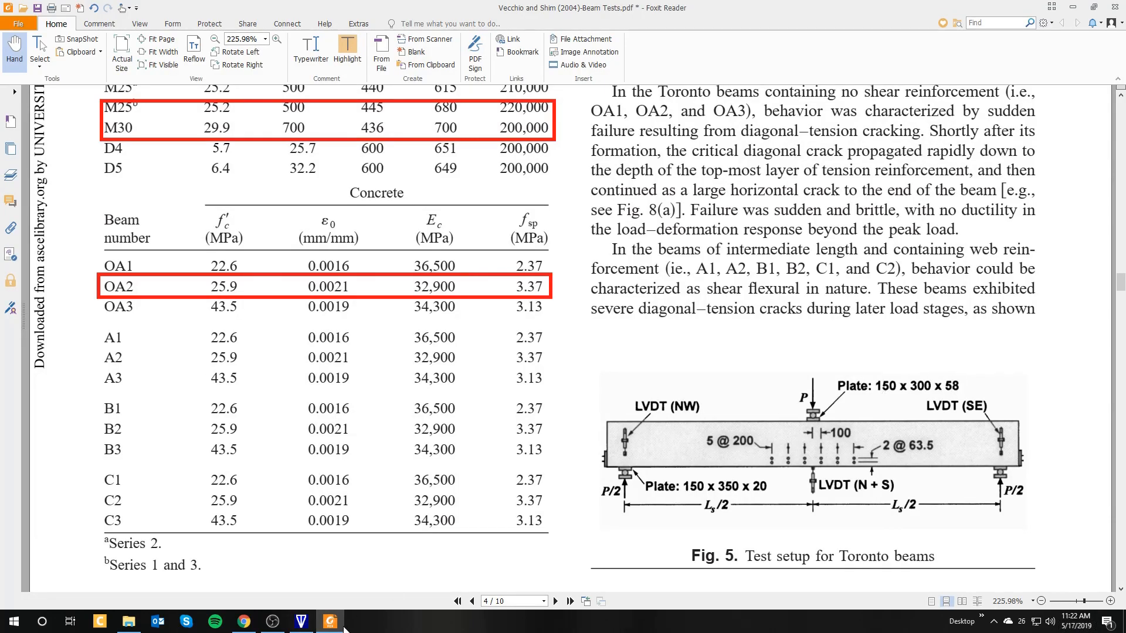
pyautogui.click(301, 621)
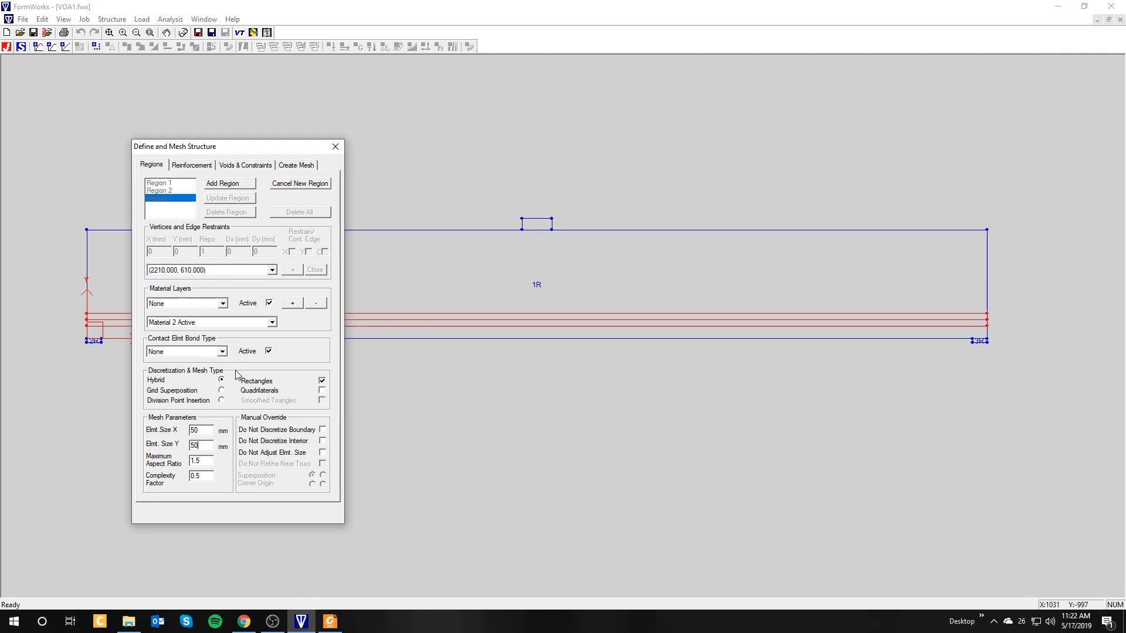
pyautogui.doubleClick(193, 444)
pyautogui.moveTo(200, 447); pyautogui.dragTo(181, 453)
pyautogui.moveTo(199, 445); pyautogui.dragTo(191, 447)
pyautogui.doubleClick(199, 447)
pyautogui.moveTo(202, 462); pyautogui.dragTo(191, 467)
pyautogui.click(223, 183)
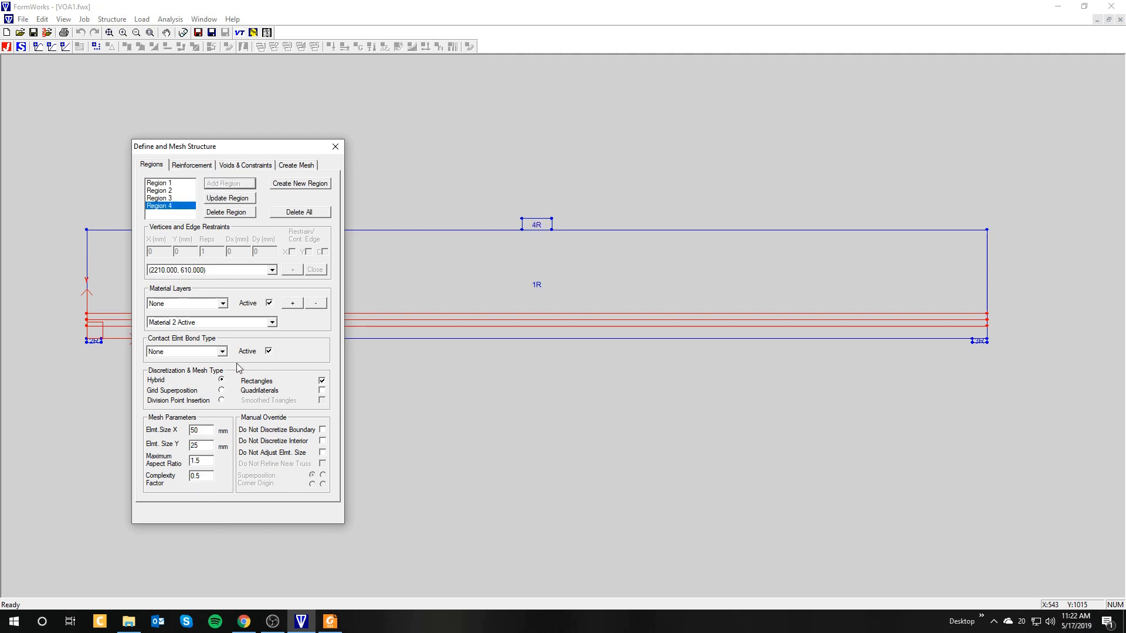
# - Save the model and create the finite element mesh for all defined regions
pyautogui.click(287, 165)
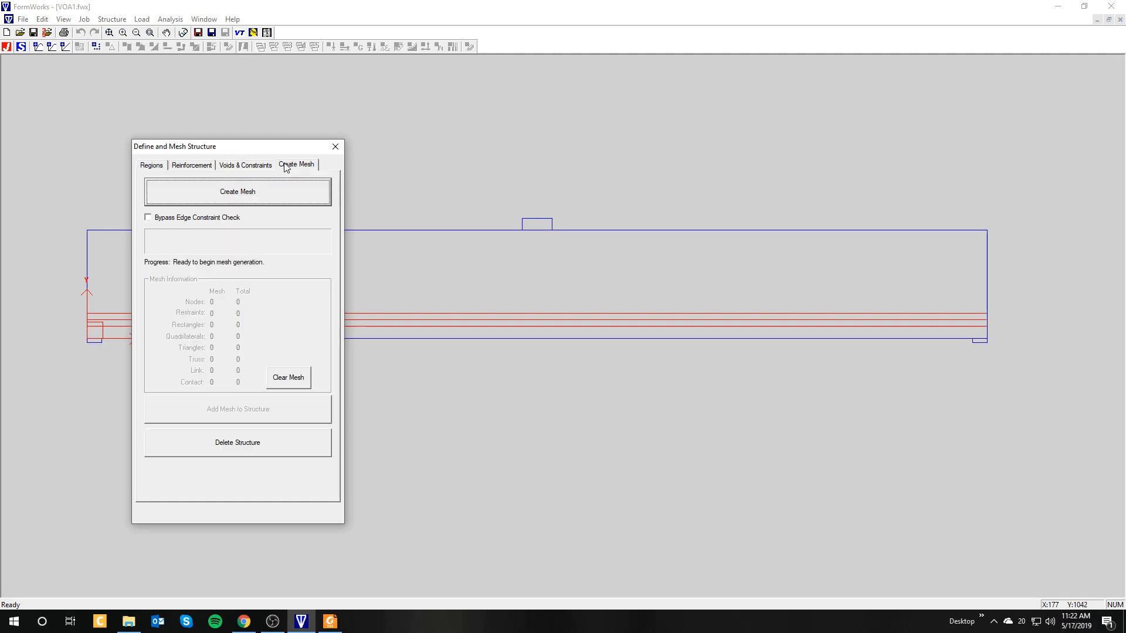
pyautogui.click(33, 33)
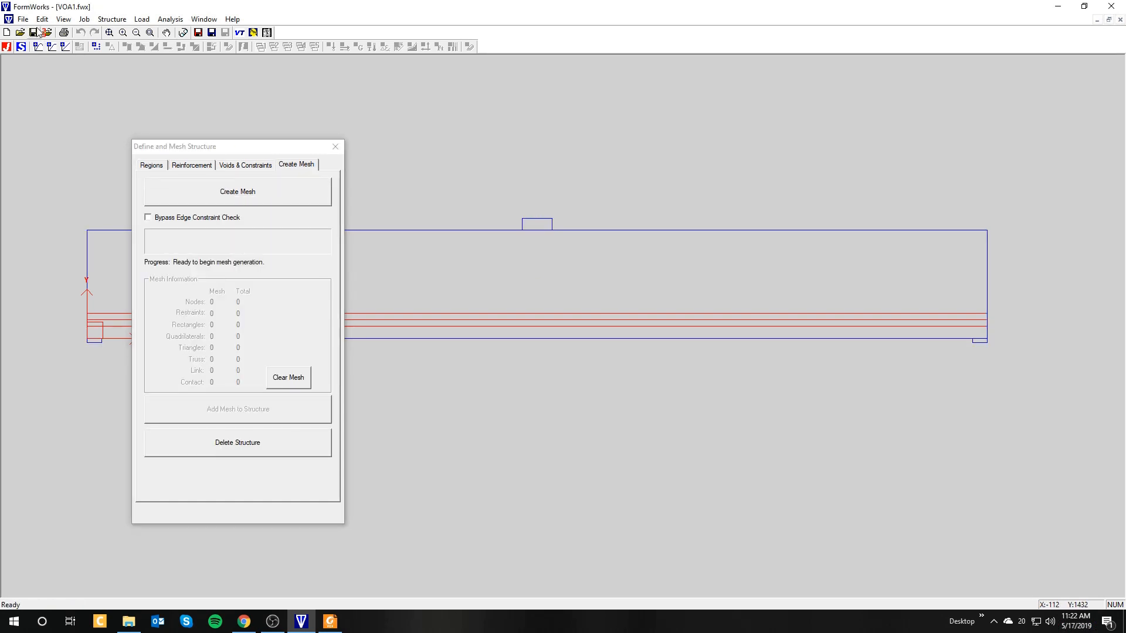
pyautogui.click(258, 191)
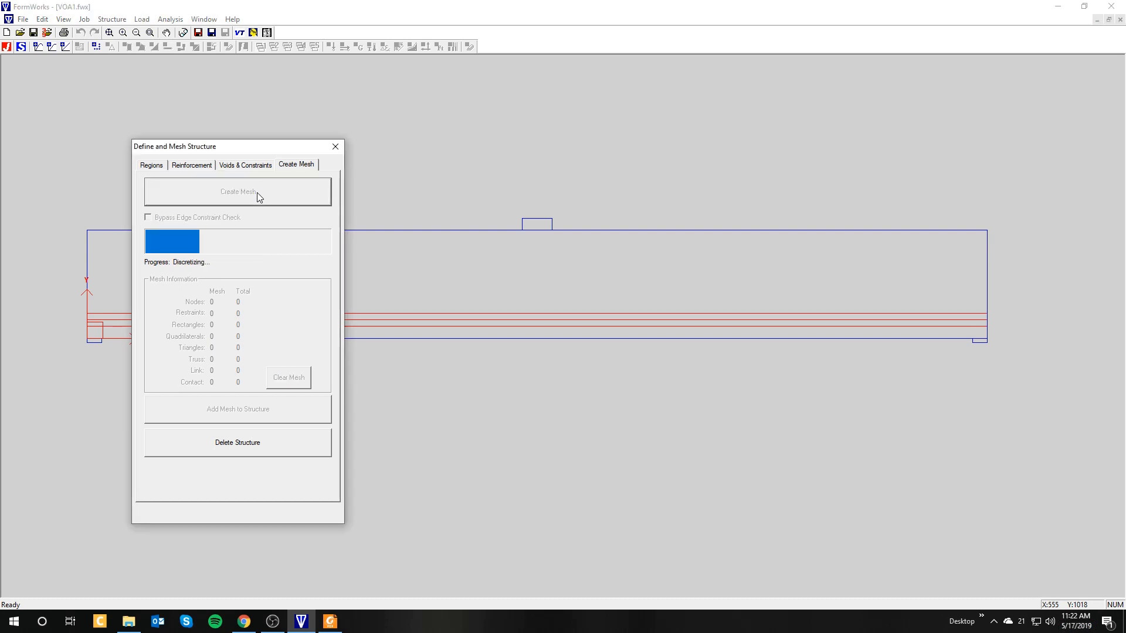
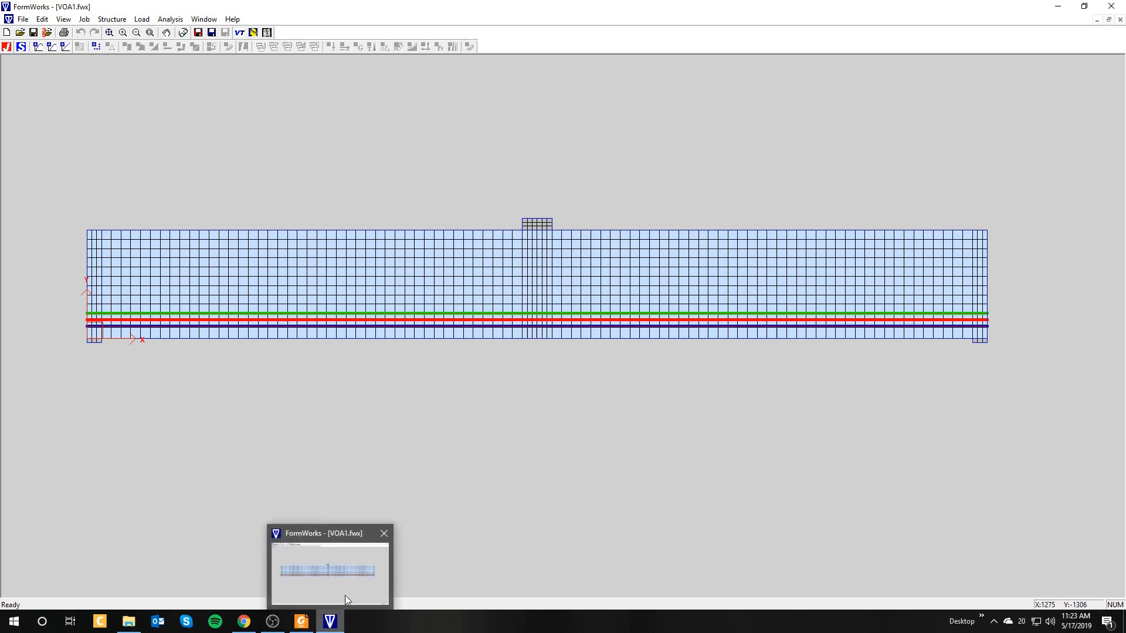
# - Add the generated mesh to the structure and close the structure definition
pyautogui.click(328, 568)
pyautogui.moveTo(197, 151); pyautogui.dragTo(229, 128)
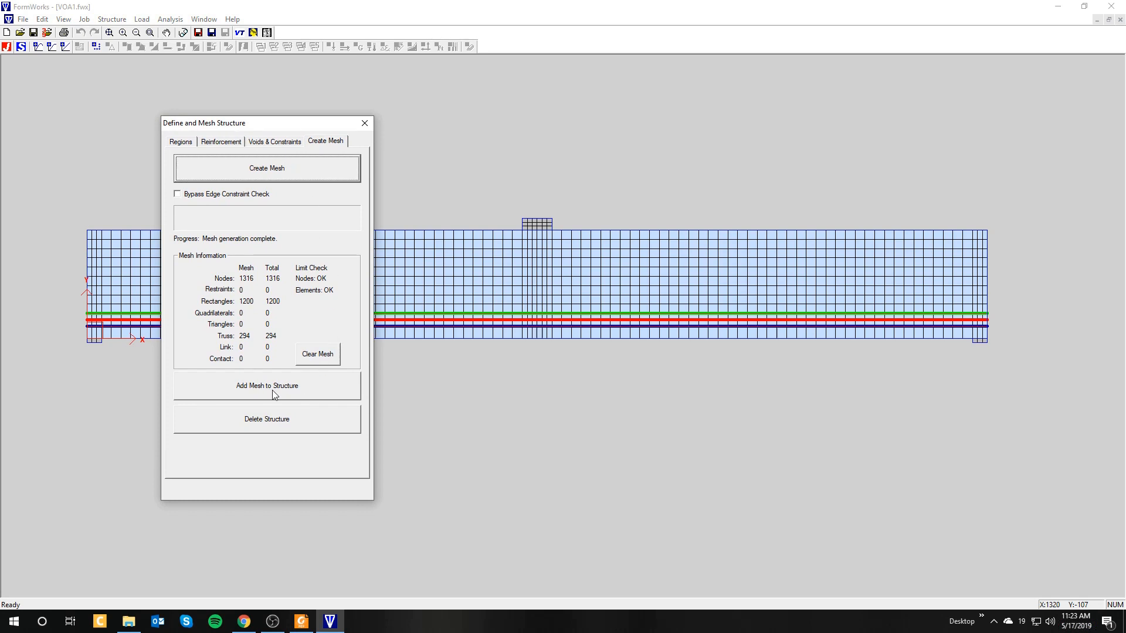
pyautogui.click(311, 389)
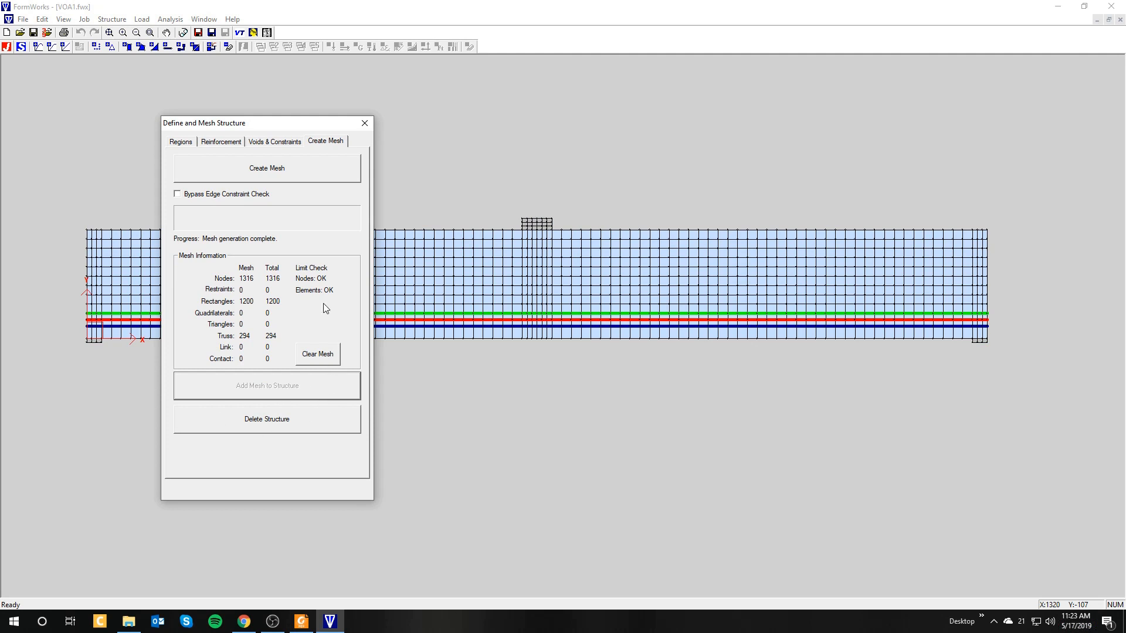
pyautogui.click(363, 124)
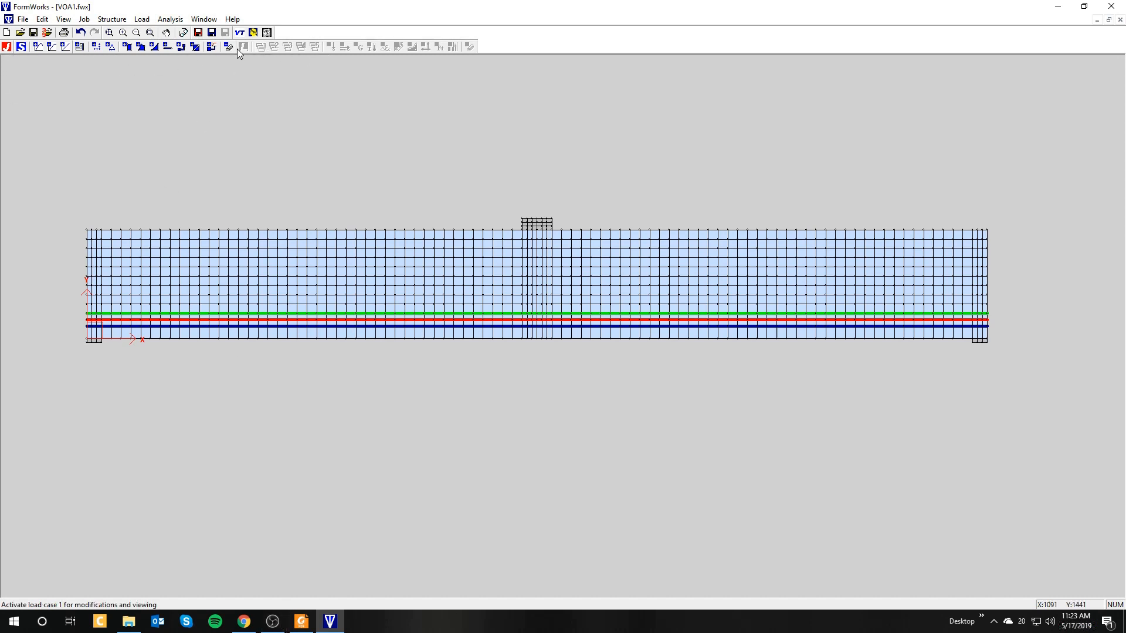
# - Activate load Case 1 in the job definition, keeping the default job control settings
pyautogui.click(7, 46)
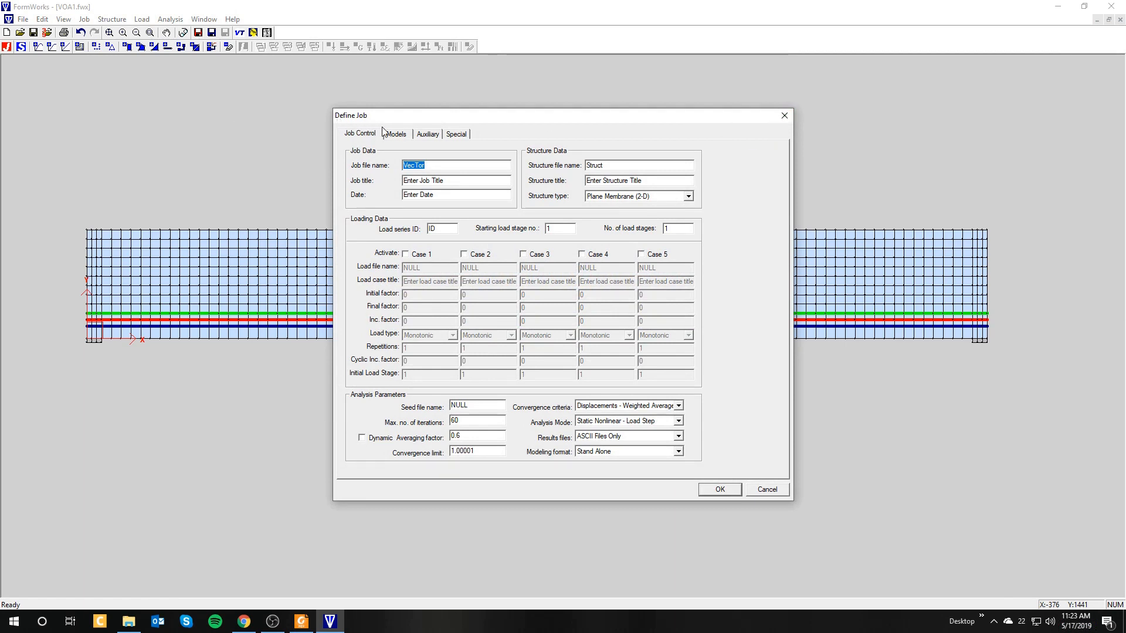
pyautogui.click(784, 115)
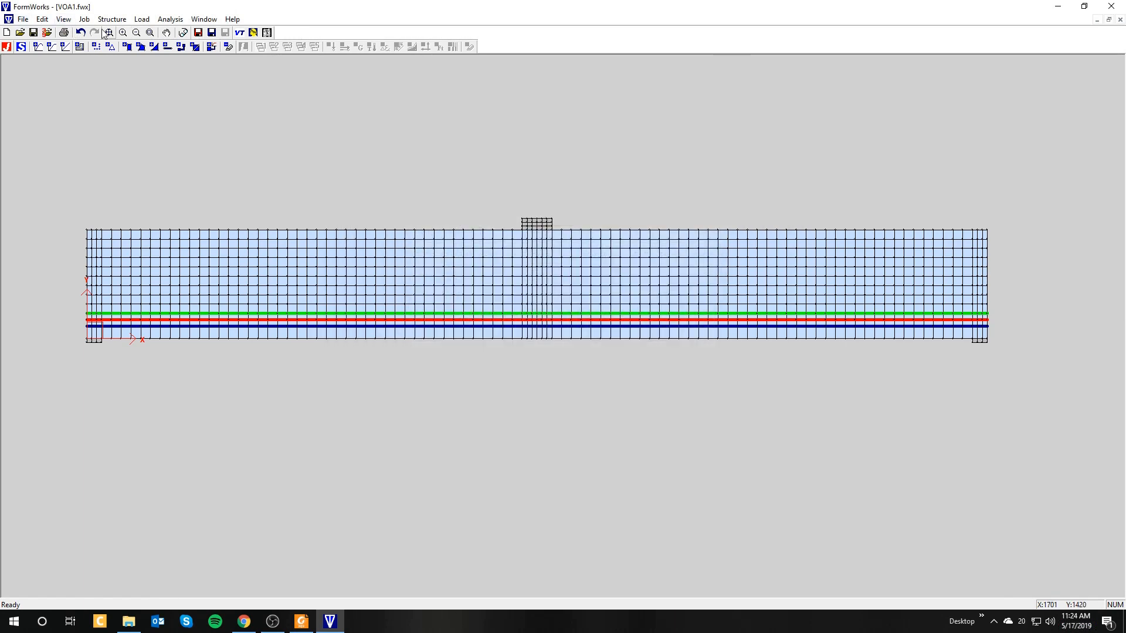
pyautogui.click(84, 18)
pyautogui.moveTo(111, 19)
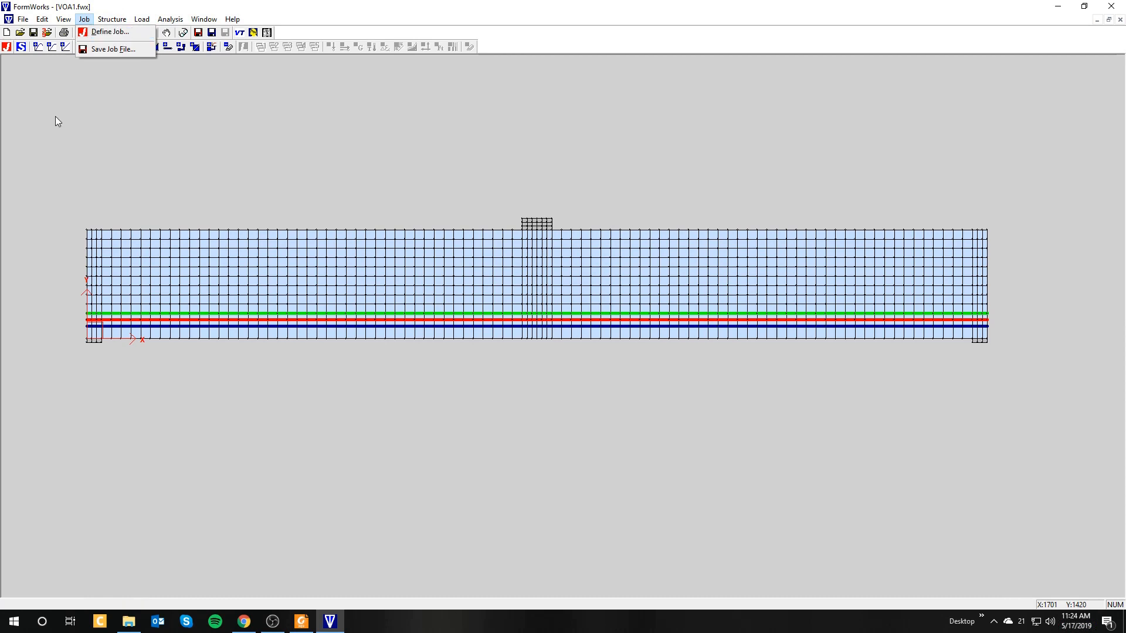
pyautogui.click(97, 31)
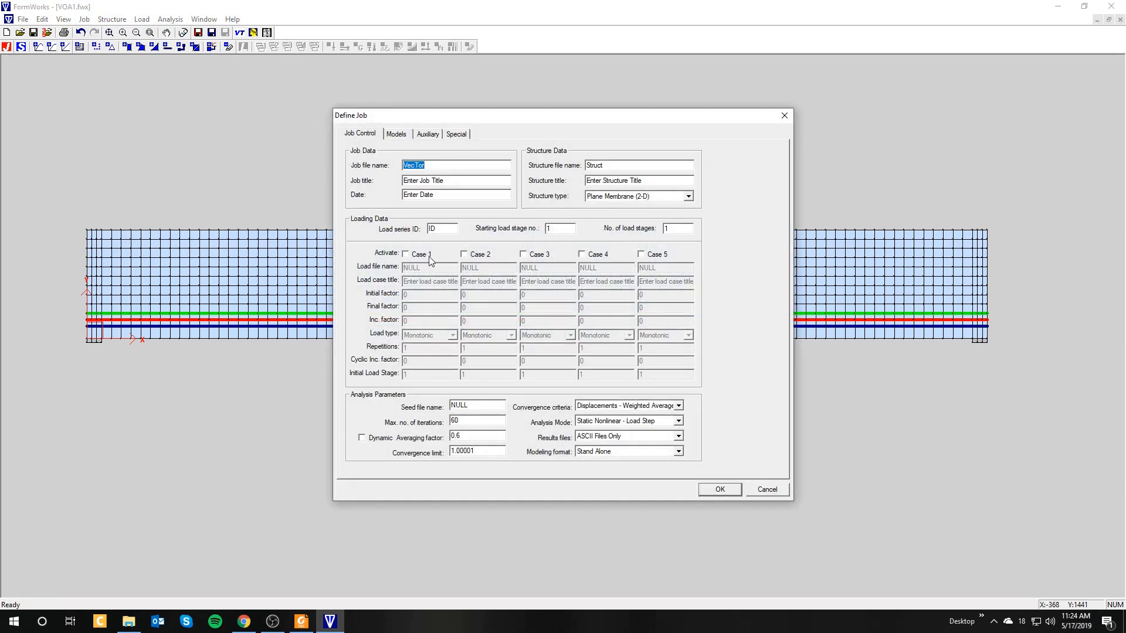
pyautogui.click(419, 254)
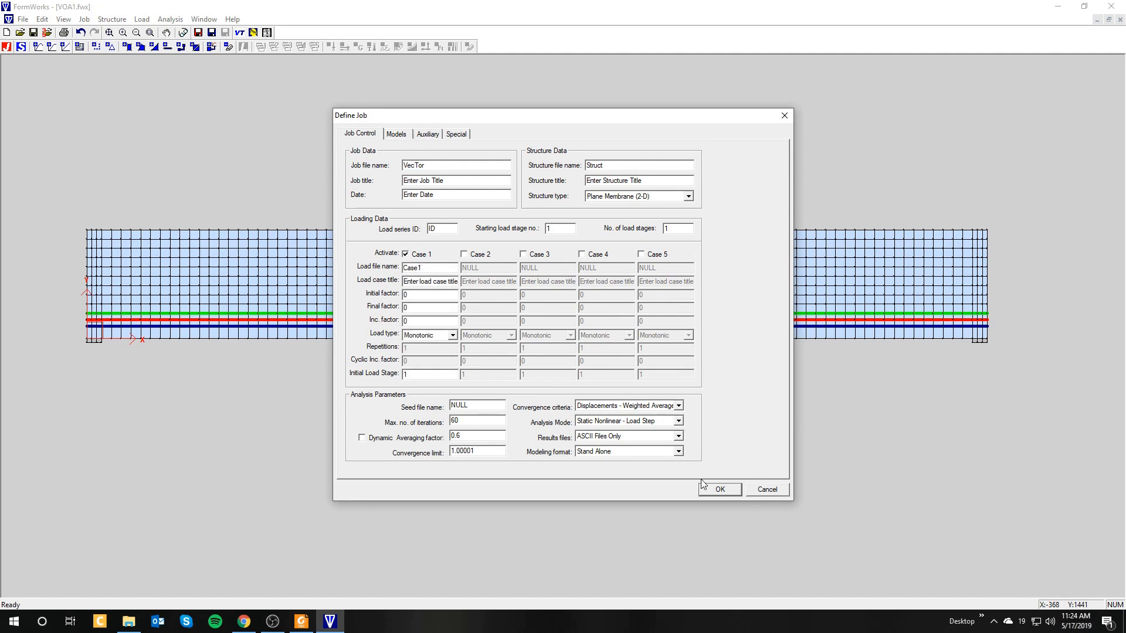
pyautogui.click(719, 489)
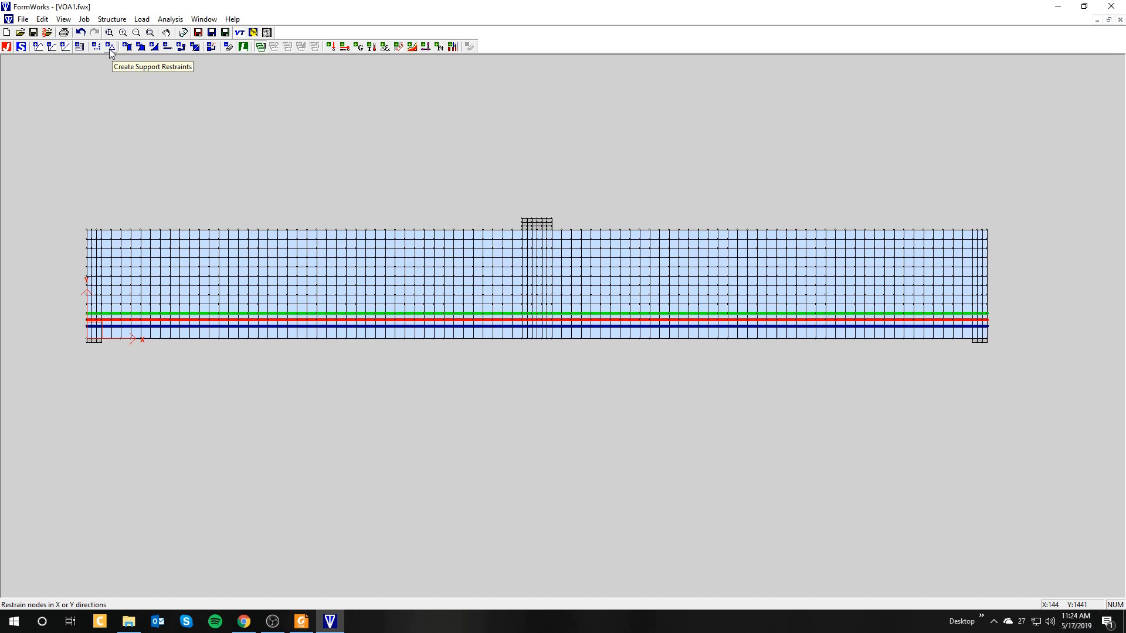
# - Check the supports in Fig. 5 of the paper, then start creating support restraints in FormWorks
pyautogui.click(302, 622)
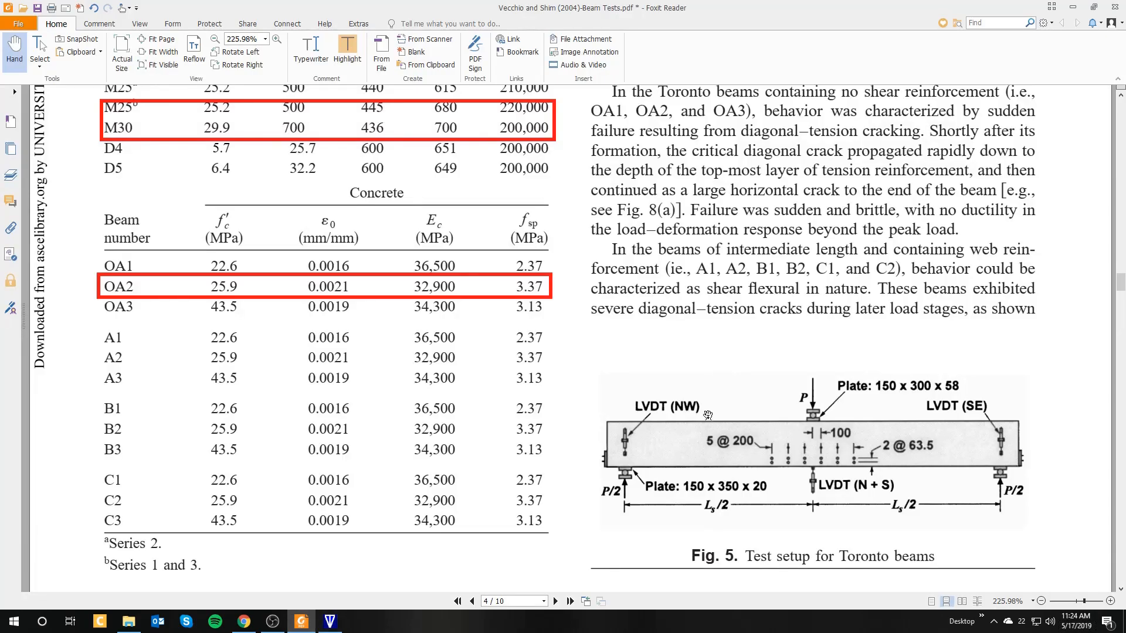
pyautogui.scroll(-2, 710, 418)
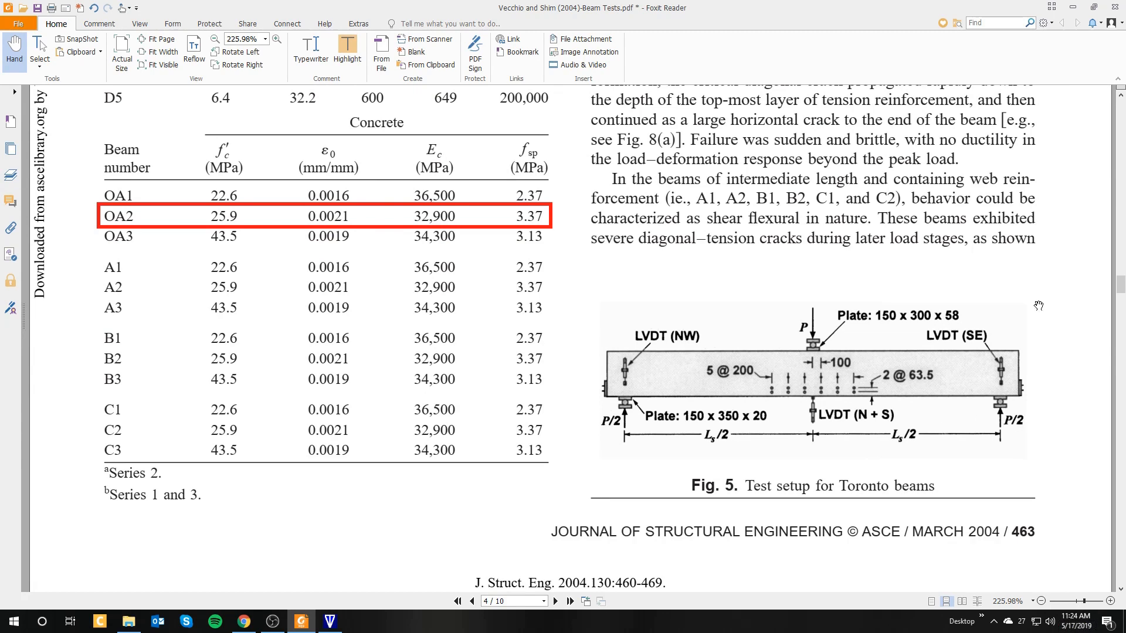
pyautogui.click(1071, 8)
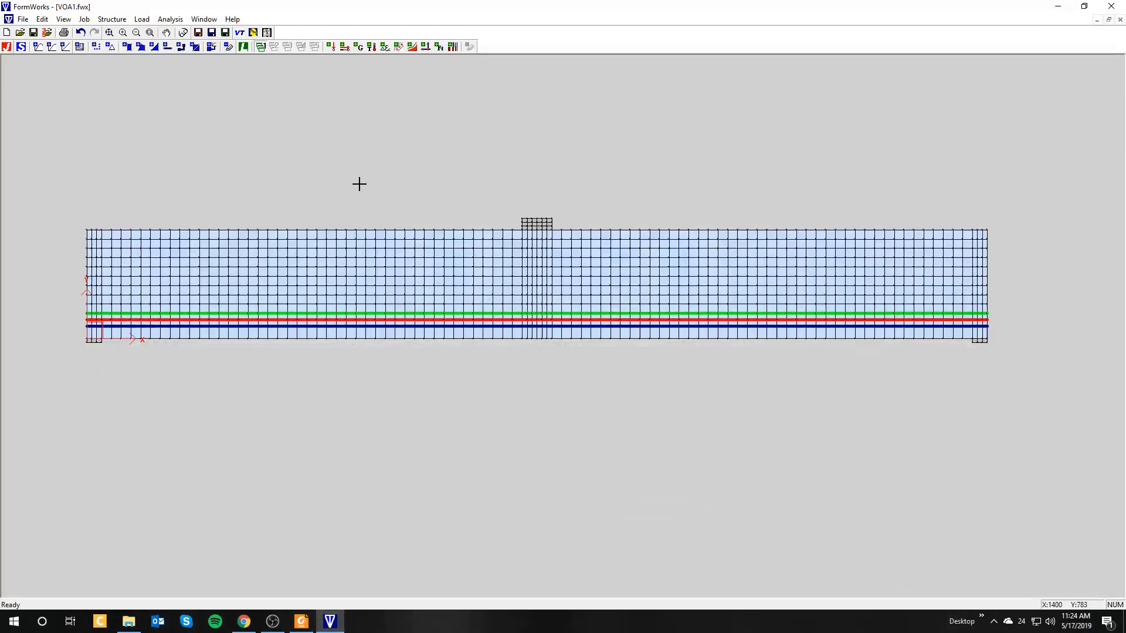
pyautogui.click(113, 48)
pyautogui.moveTo(575, 257); pyautogui.dragTo(239, 395)
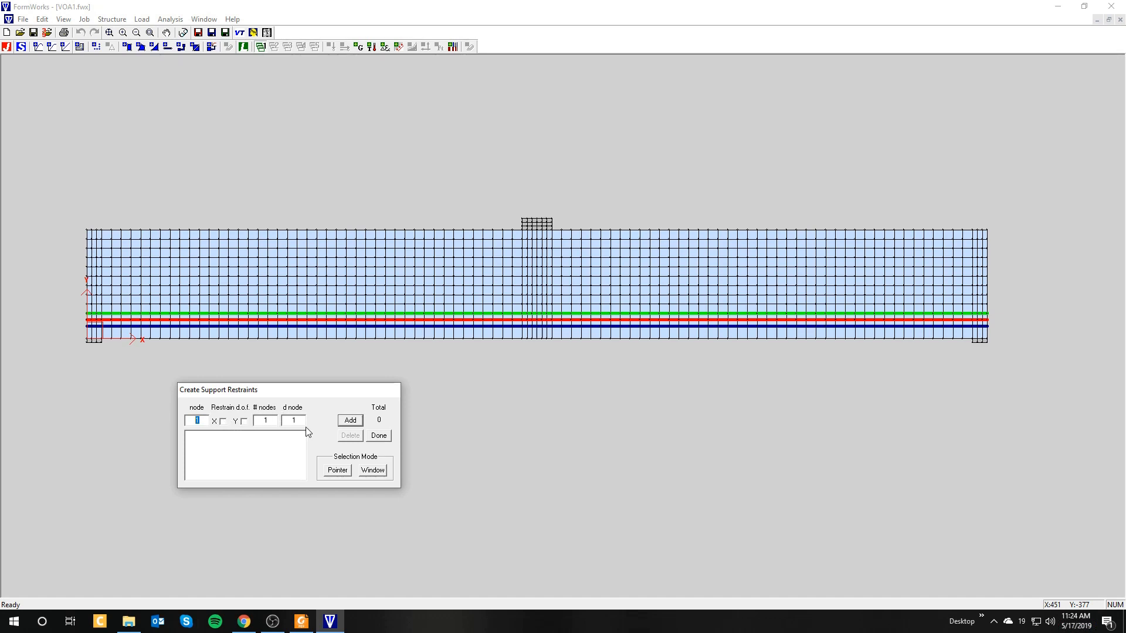
pyautogui.click(346, 473)
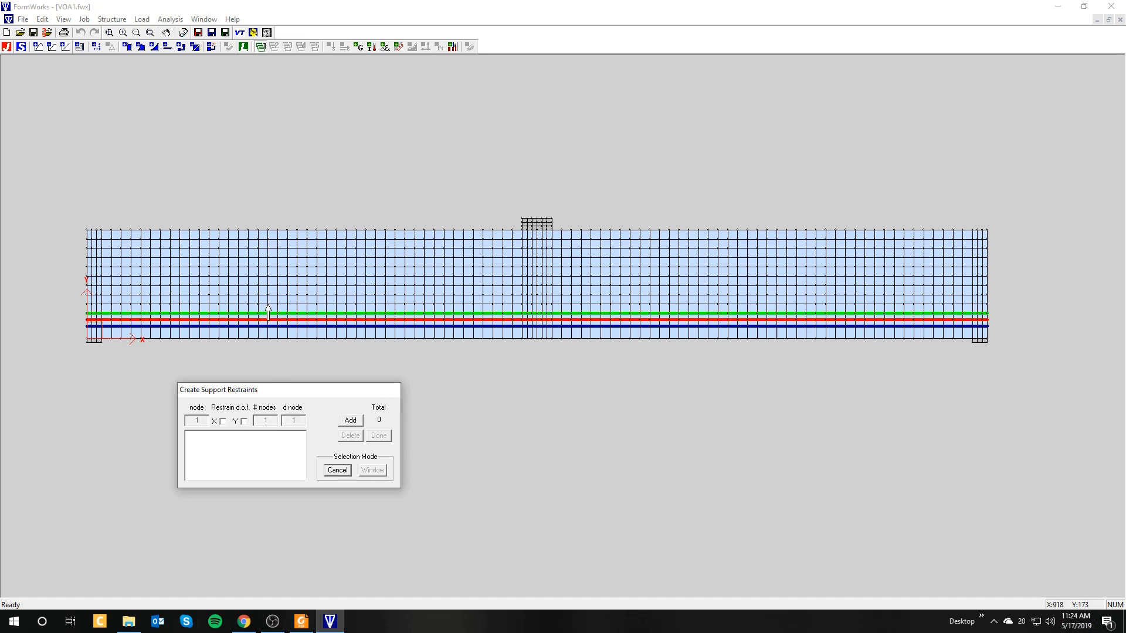
pyautogui.click(316, 285)
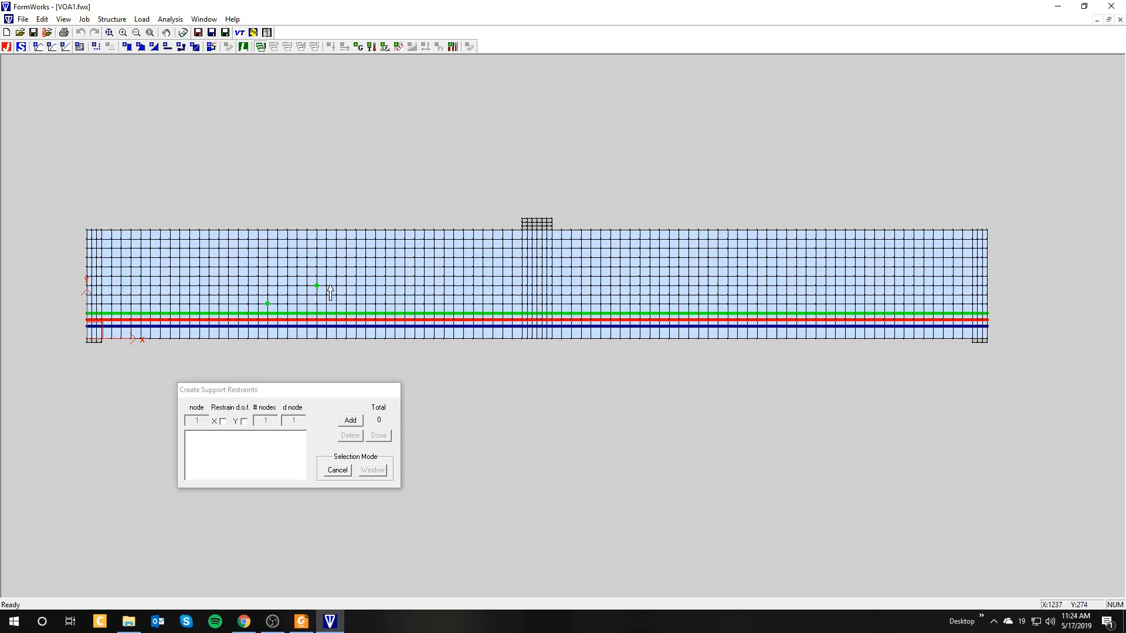
pyautogui.click(372, 470)
pyautogui.moveTo(232, 123); pyautogui.dragTo(515, 414)
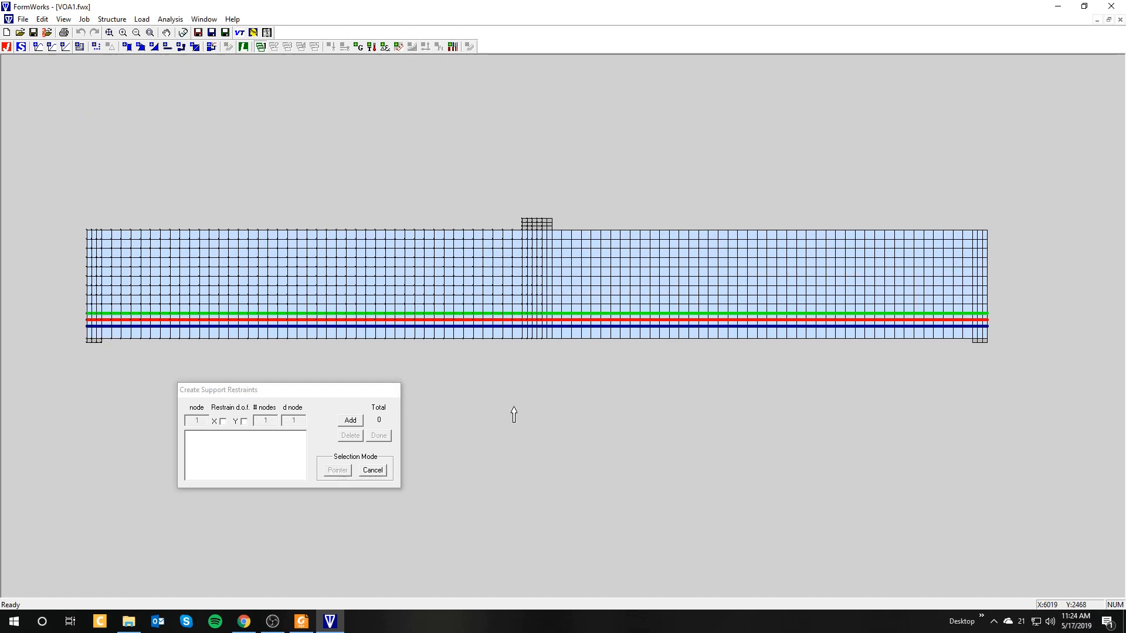
pyautogui.click(372, 471)
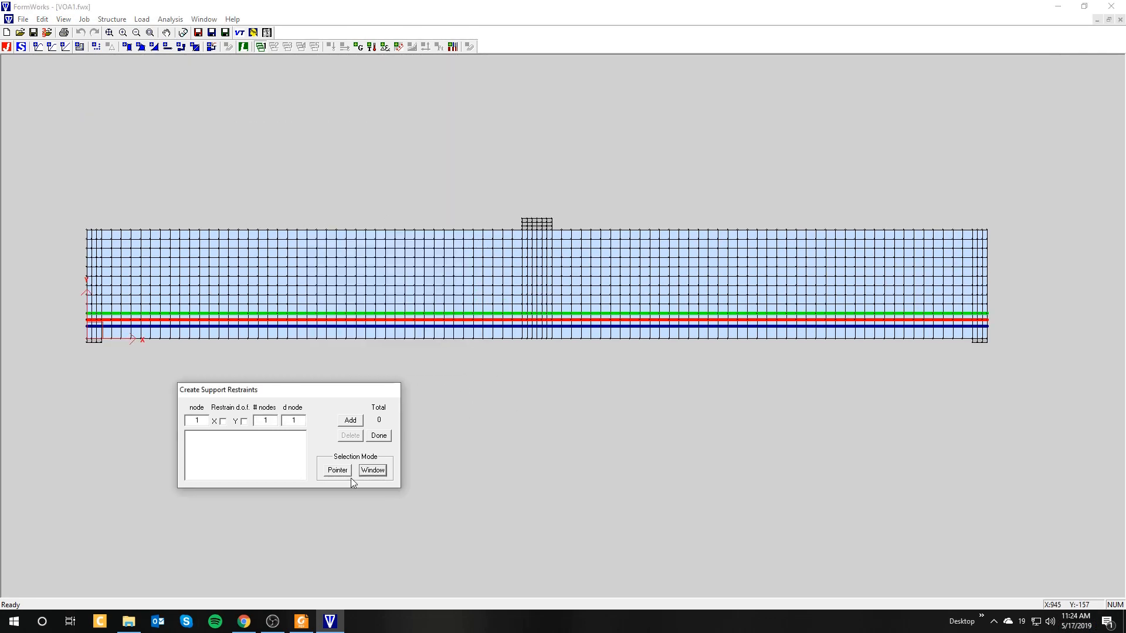
# - Check the supports in Fig. 5 and restrain the bottom outer corner node of the left support plate in X and Y
pyautogui.click(87, 345)
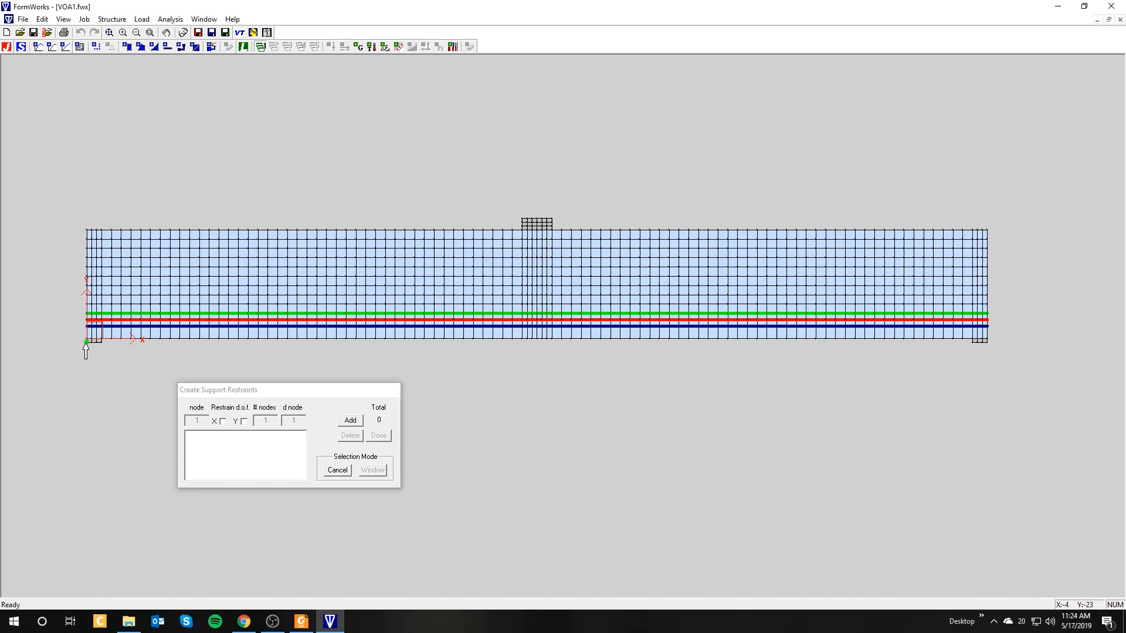
pyautogui.scroll(-2, 87, 345)
pyautogui.scroll(3, 77, 336)
pyautogui.moveTo(86, 342); pyautogui.dragTo(202, 344, button='middle')
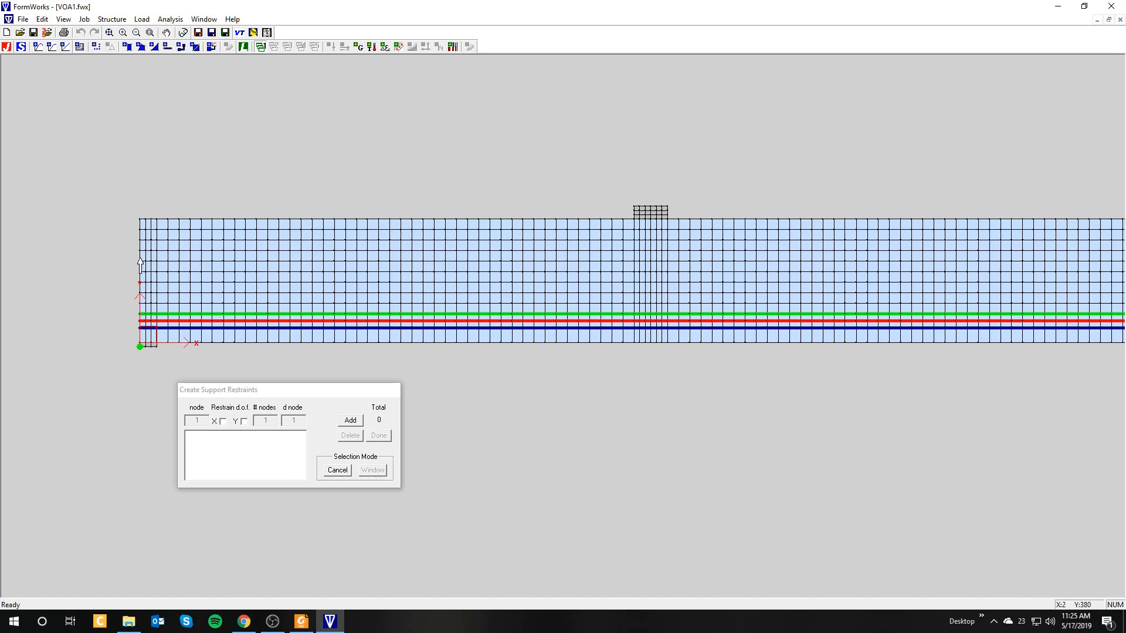
pyautogui.click(301, 621)
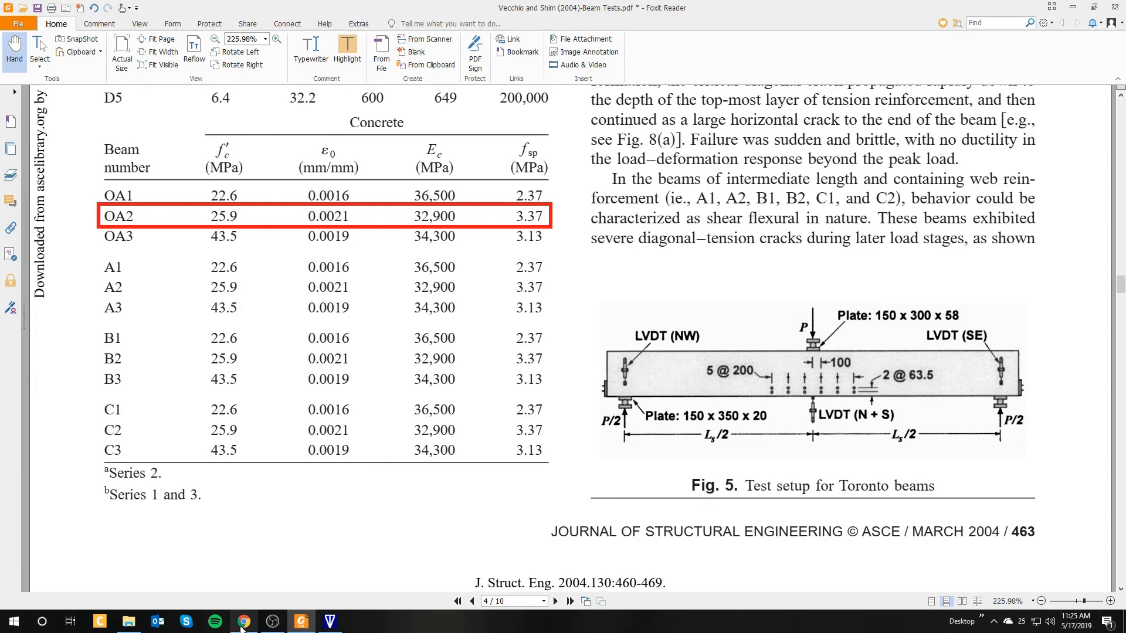
pyautogui.click(330, 621)
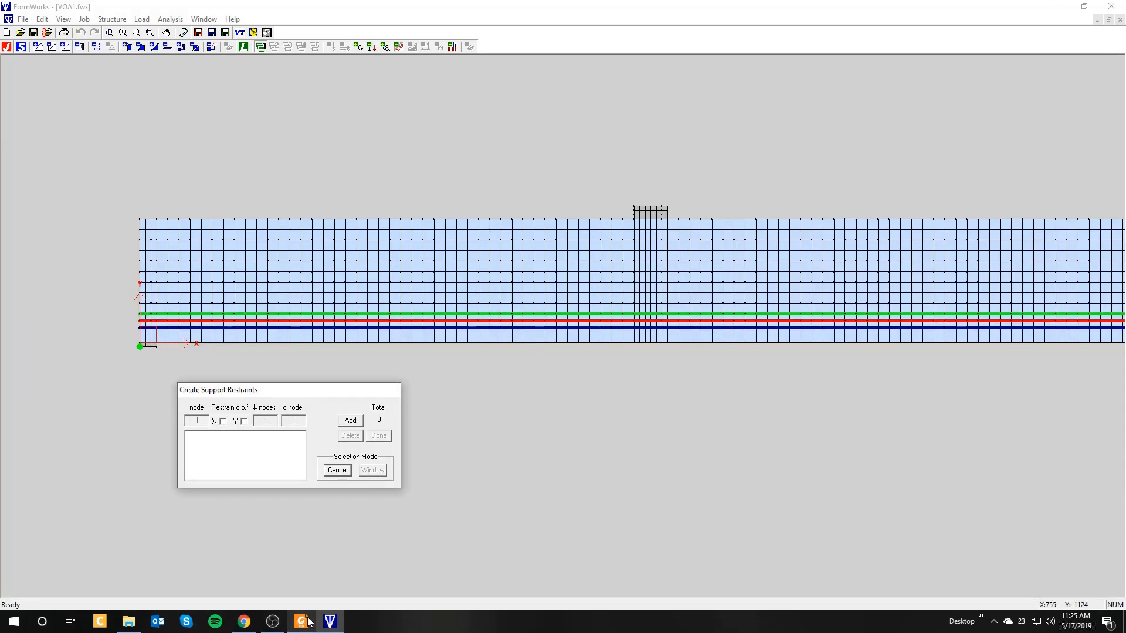
pyautogui.click(223, 421)
pyautogui.click(244, 422)
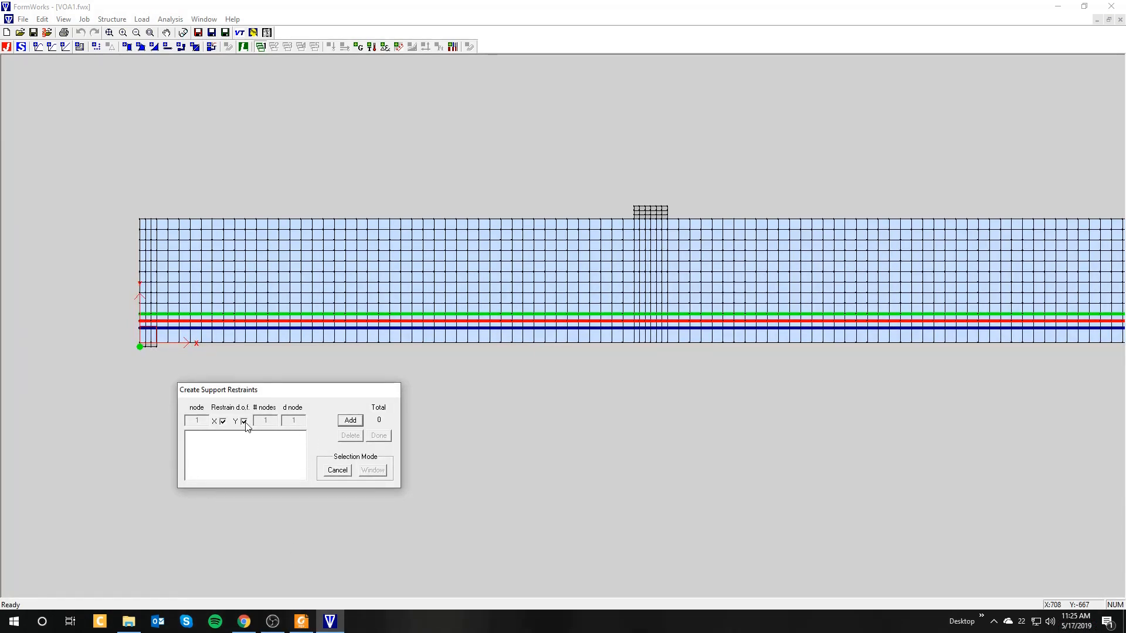
pyautogui.click(350, 421)
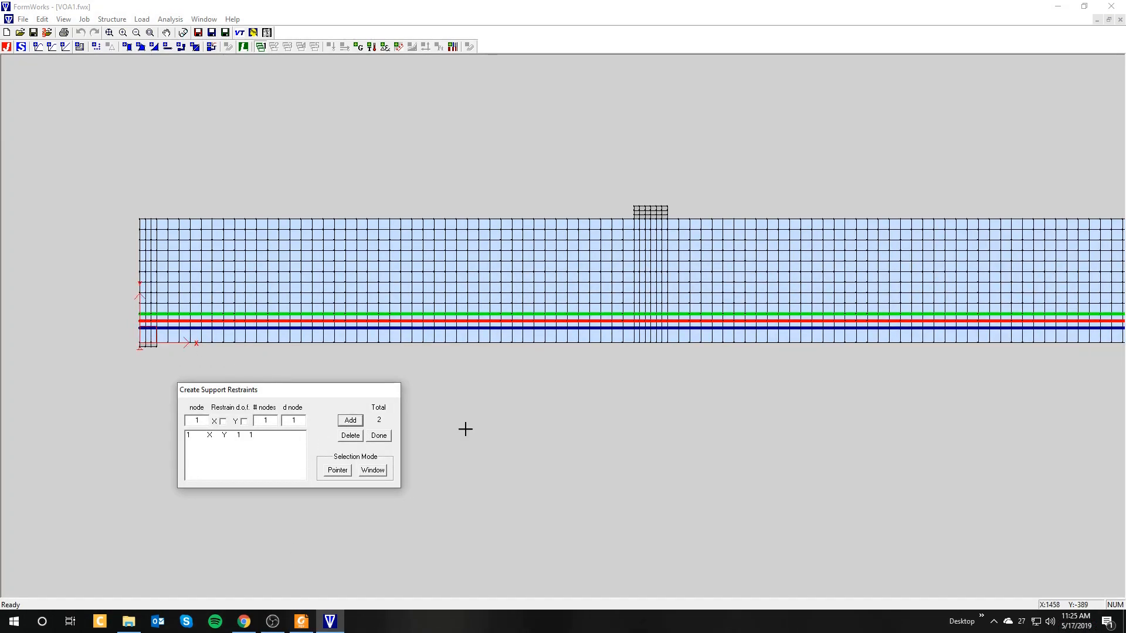
# - Restrain the bottom outer corner node of the right support plate in Y only
pyautogui.click(848, 357)
pyautogui.moveTo(848, 356); pyautogui.dragTo(585, 357)
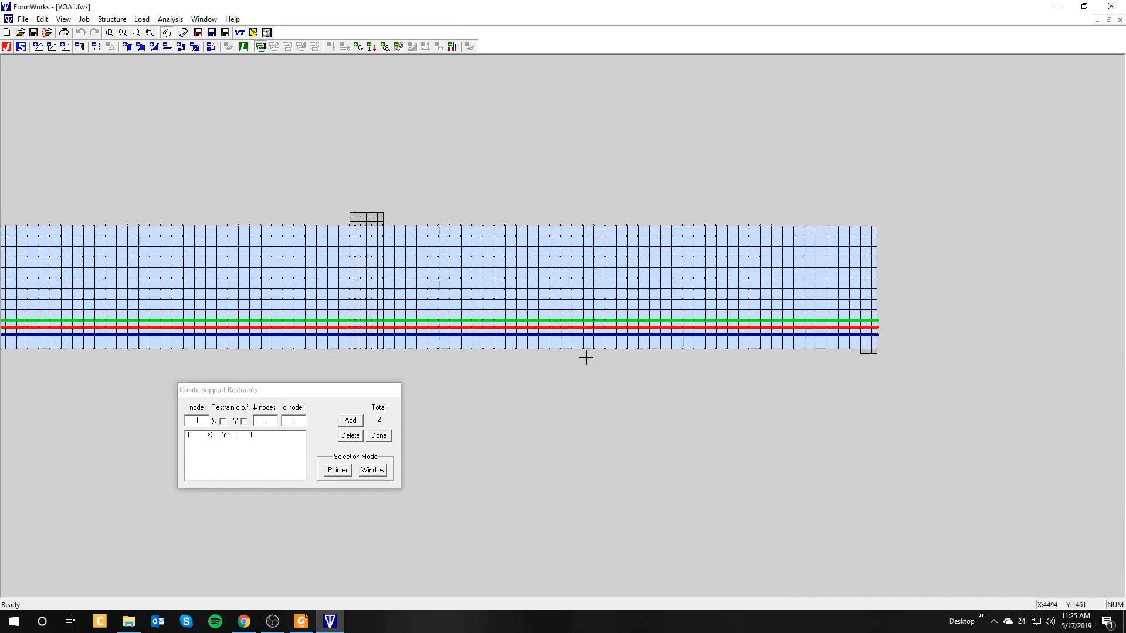
pyautogui.click(338, 470)
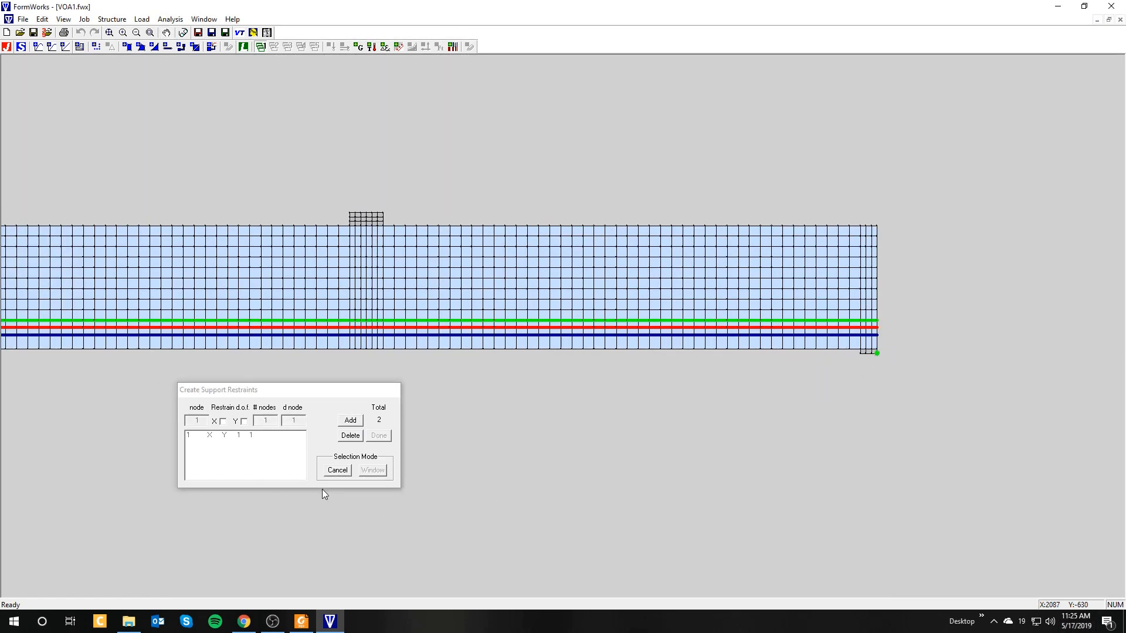
pyautogui.click(237, 421)
pyautogui.click(350, 420)
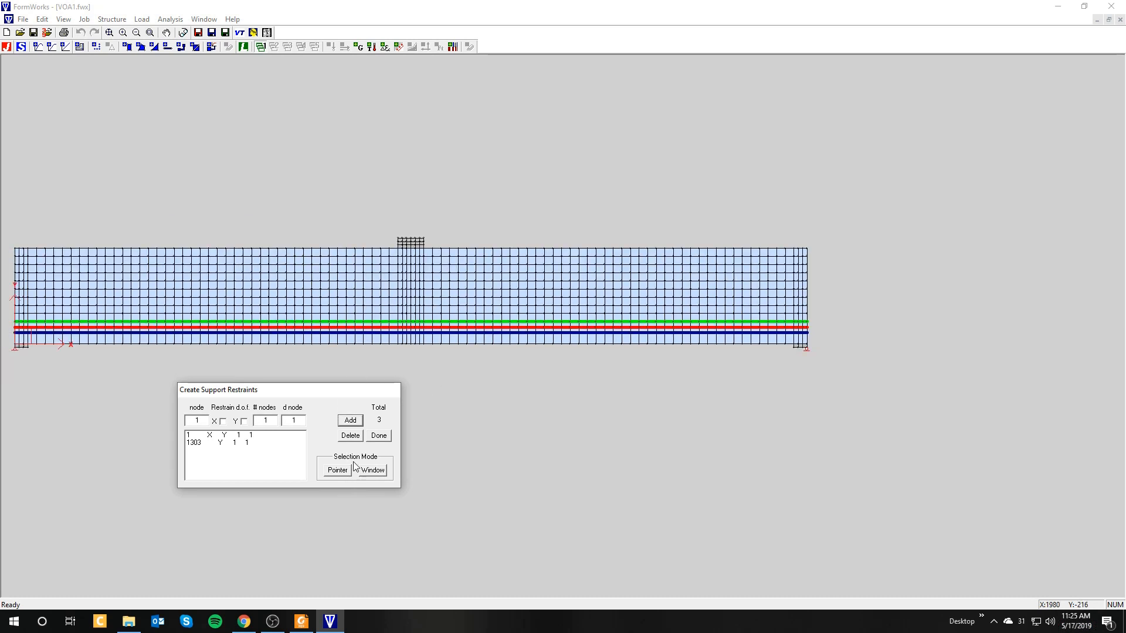
# - Switch to the Vecchio and Shim paper in Foxit Reader and examine the load-deflection plot for beam OA2
pyautogui.moveTo(286, 391); pyautogui.dragTo(364, 409, button='middle')
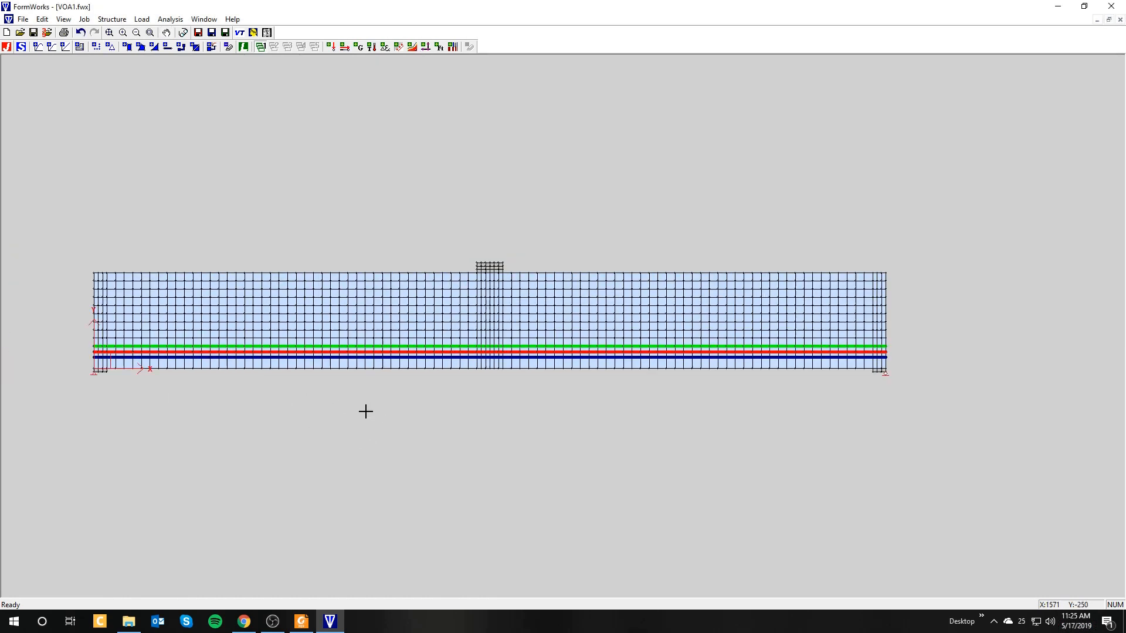
pyautogui.click(333, 49)
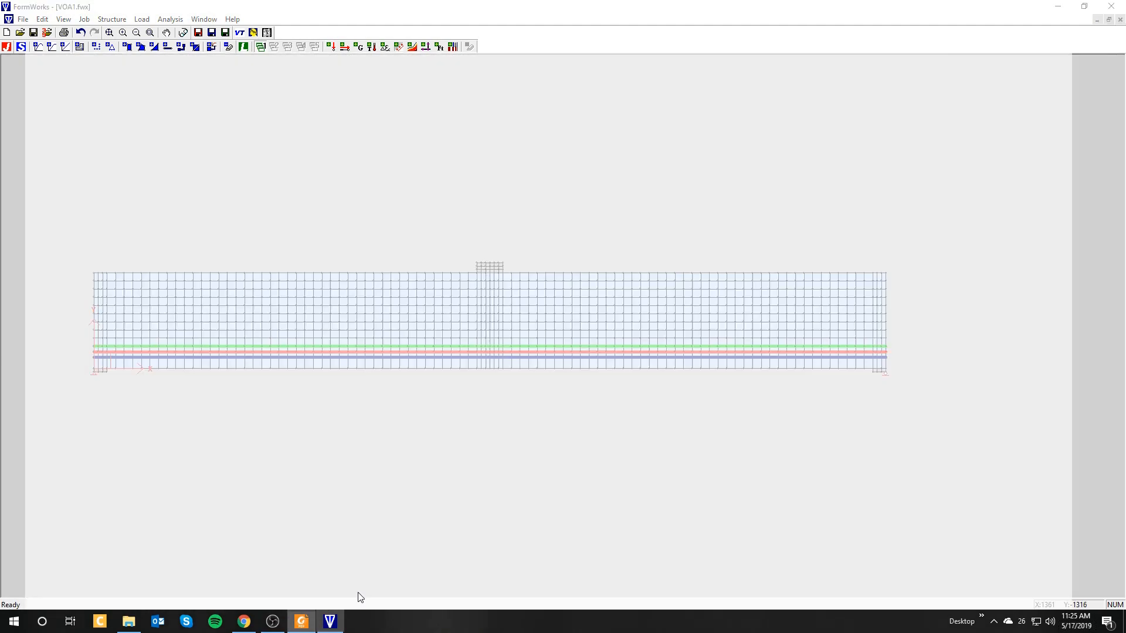
pyautogui.click(302, 621)
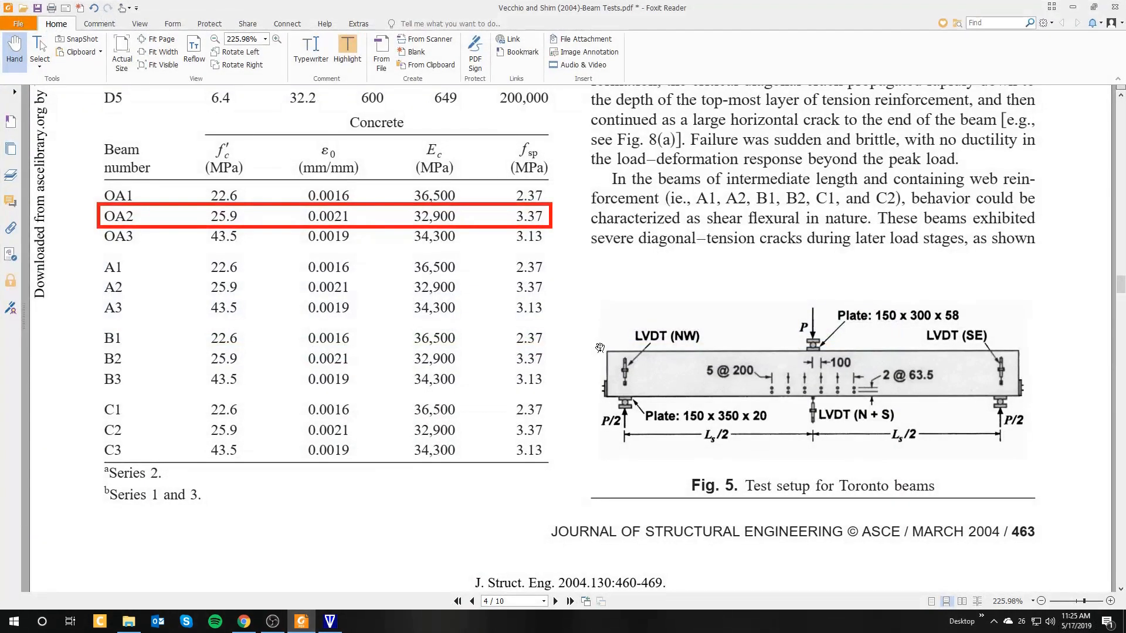
pyautogui.keyDown('ctrl'); pyautogui.scroll(-1, 244, 262); pyautogui.keyUp('ctrl')
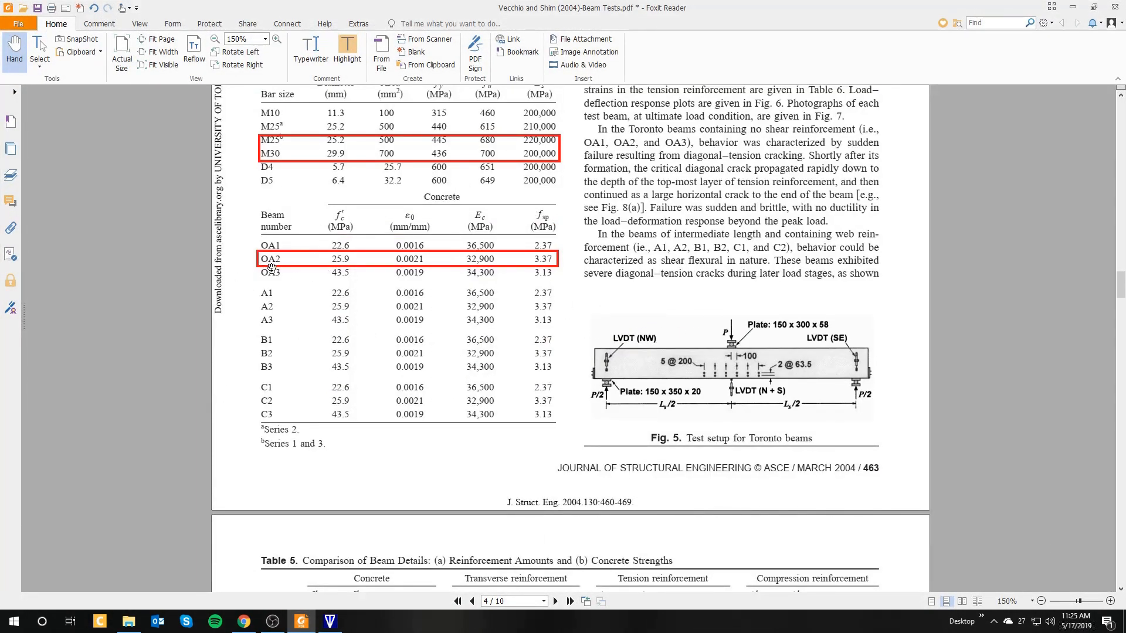
pyautogui.scroll(-15, 285, 281)
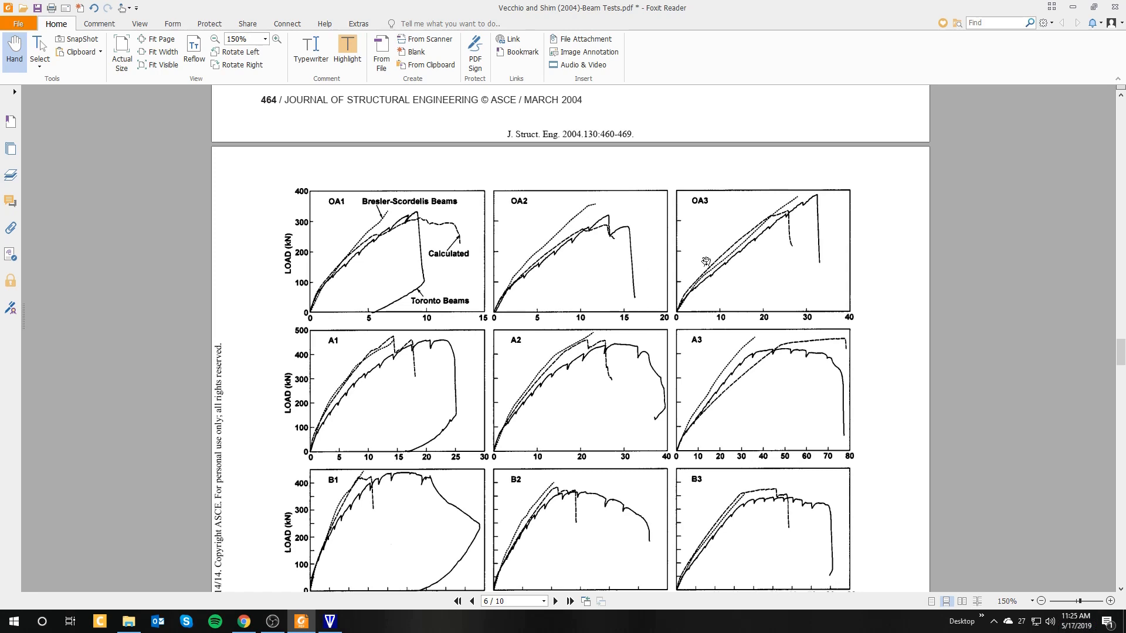
# - Back in FormWorks, apply a support displacement of -17 in the Y direction to the top middle node of the loading plate
pyautogui.click(329, 621)
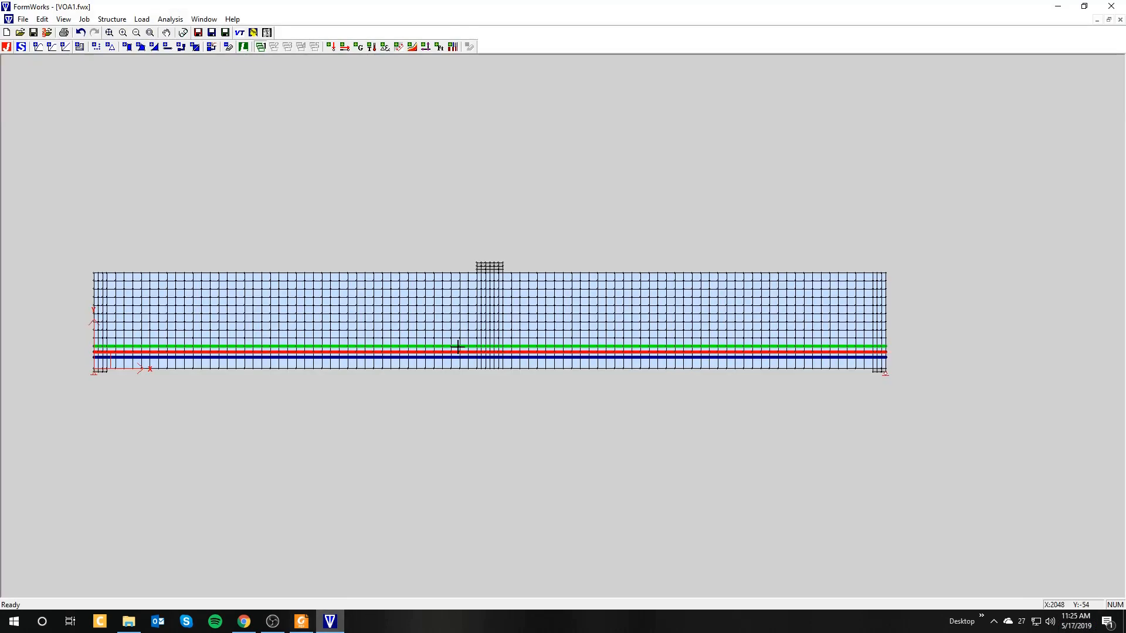
pyautogui.click(344, 47)
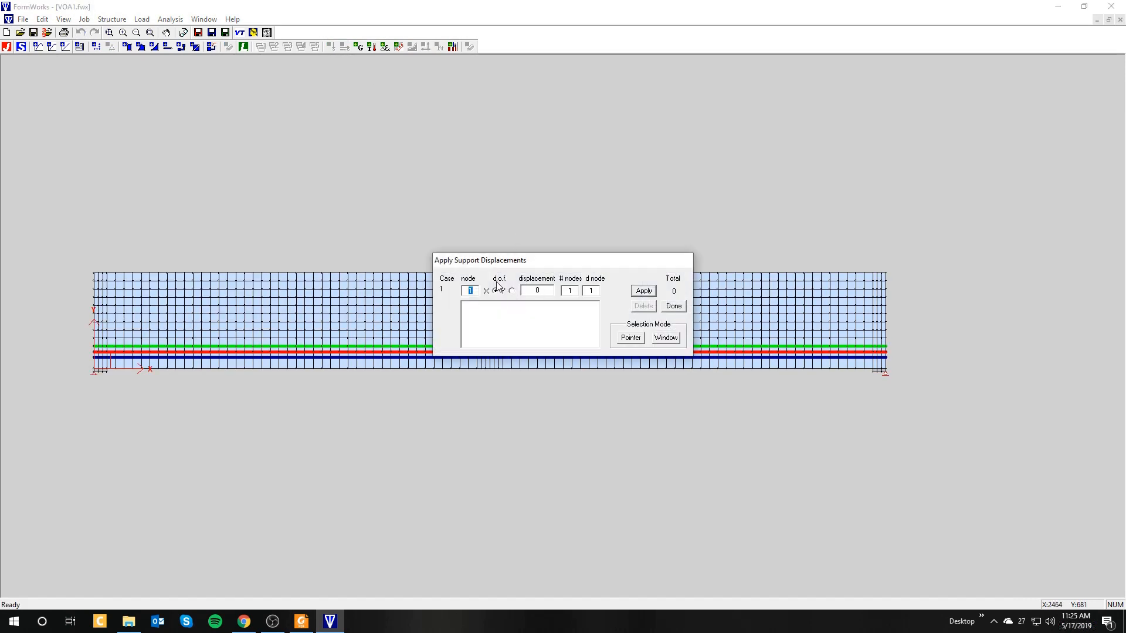
pyautogui.moveTo(543, 263); pyautogui.dragTo(423, 342)
pyautogui.click(511, 416)
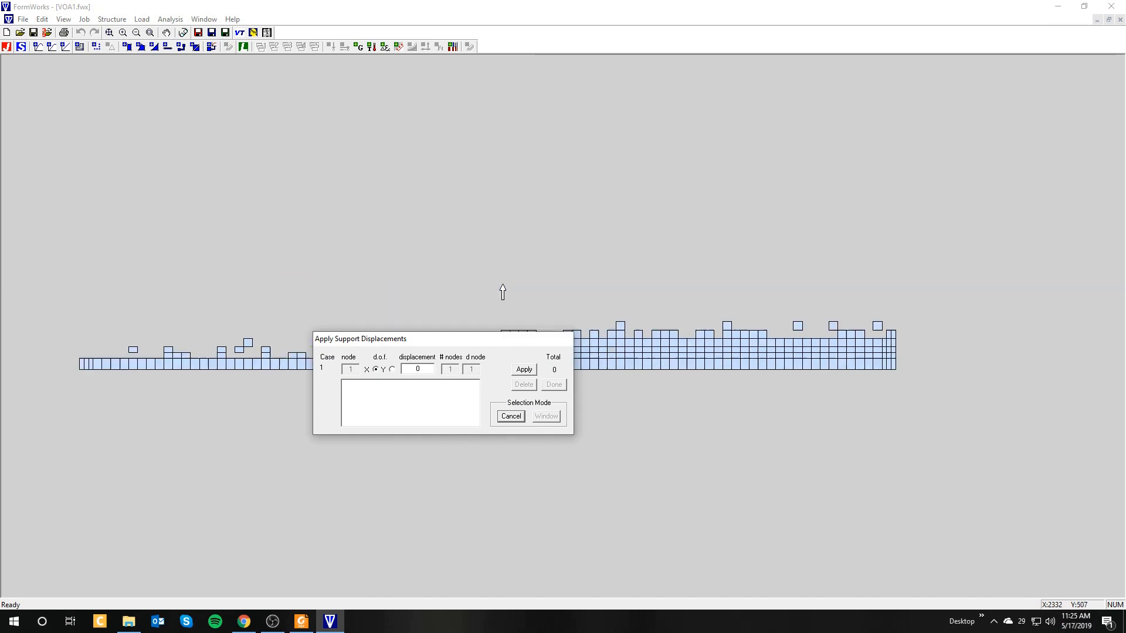
pyautogui.scroll(3, 456, 239)
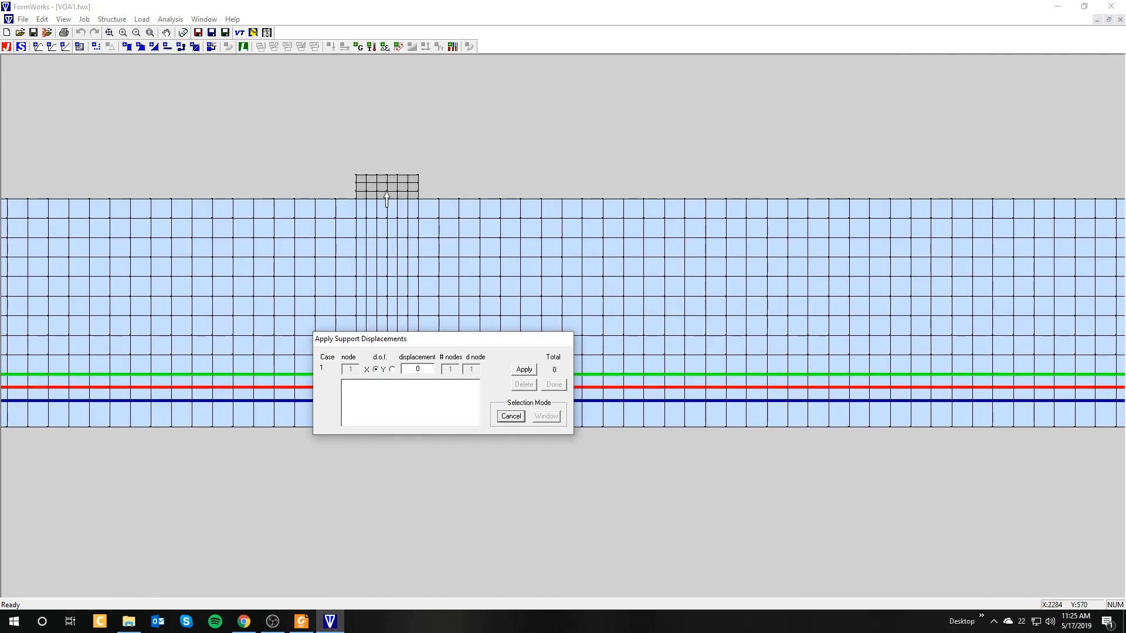
pyautogui.click(386, 175)
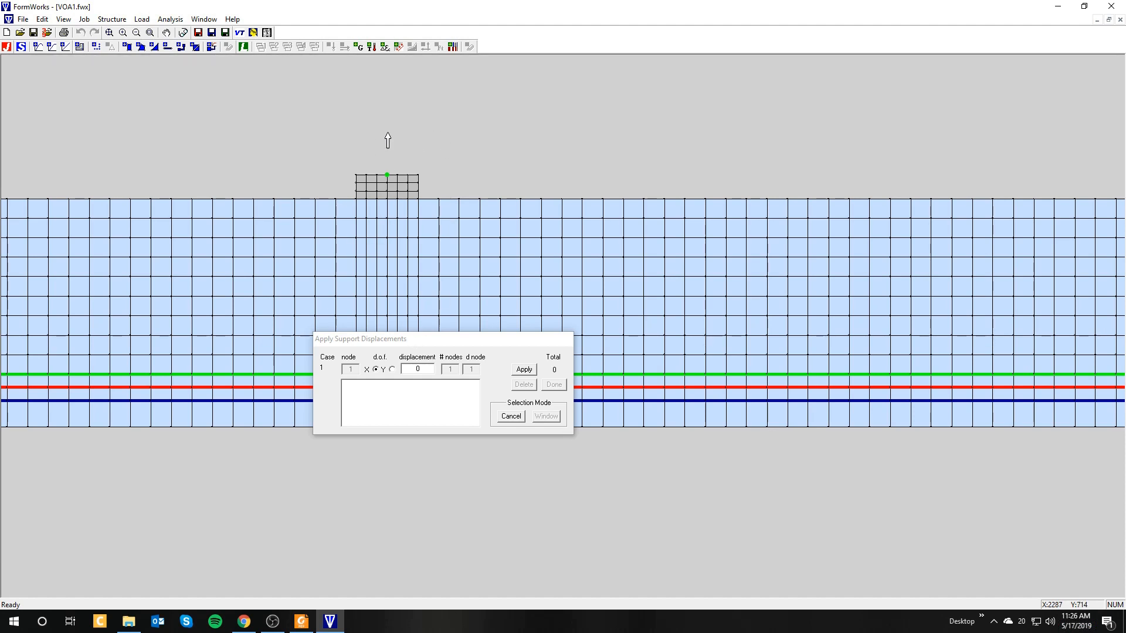
pyautogui.moveTo(415, 341); pyautogui.dragTo(368, 368)
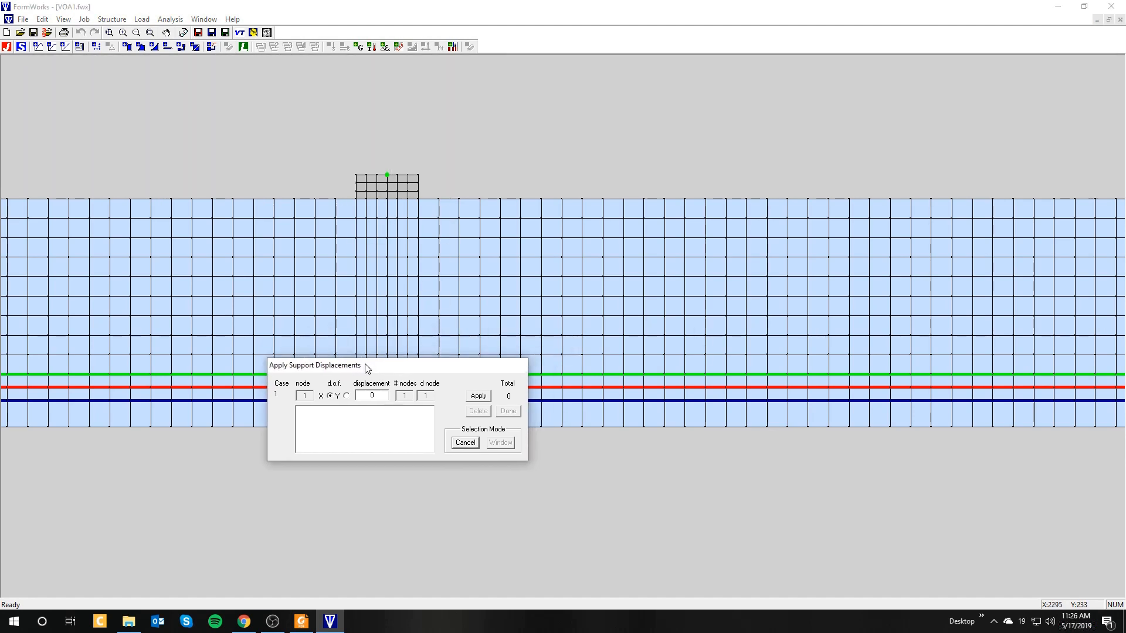
pyautogui.click(347, 397)
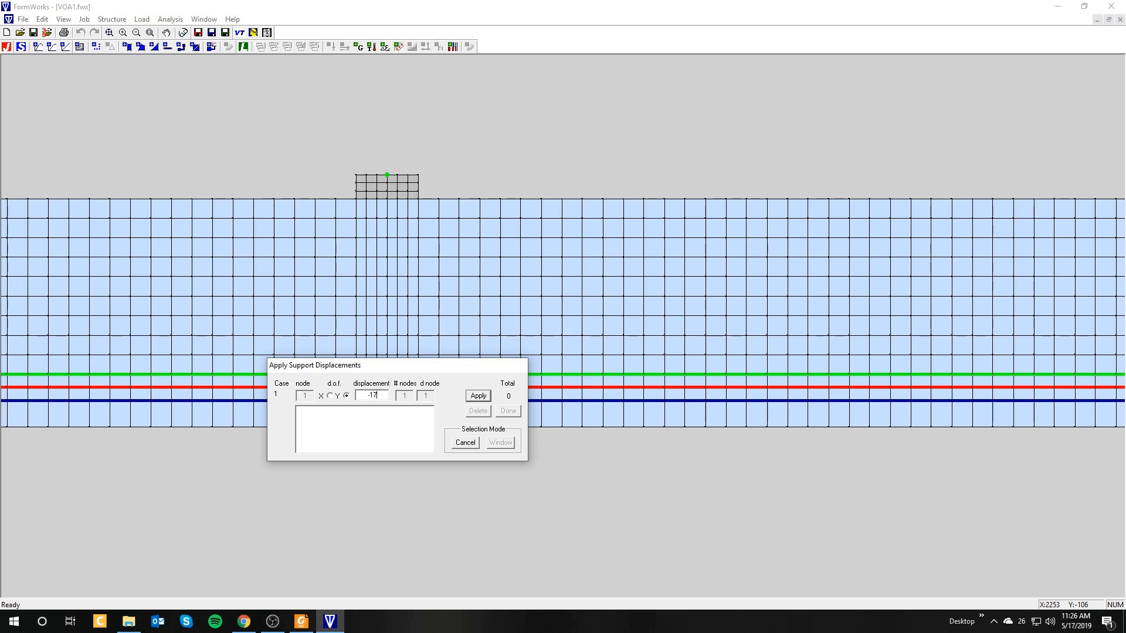
pyautogui.click(469, 398)
pyautogui.click(507, 411)
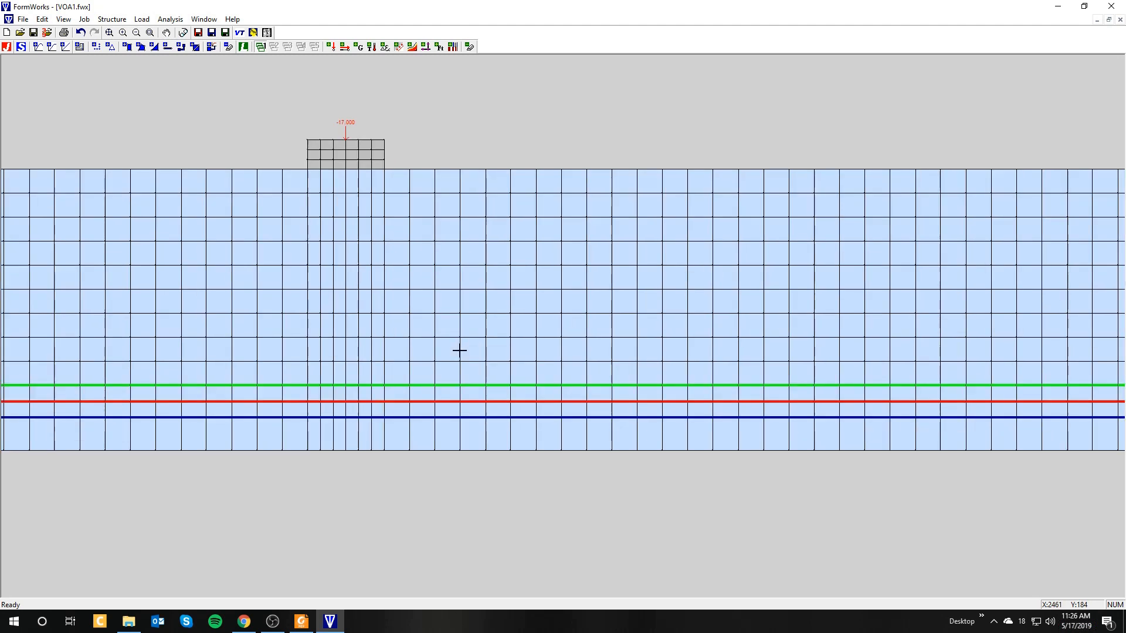
pyautogui.scroll(-2, 461, 348)
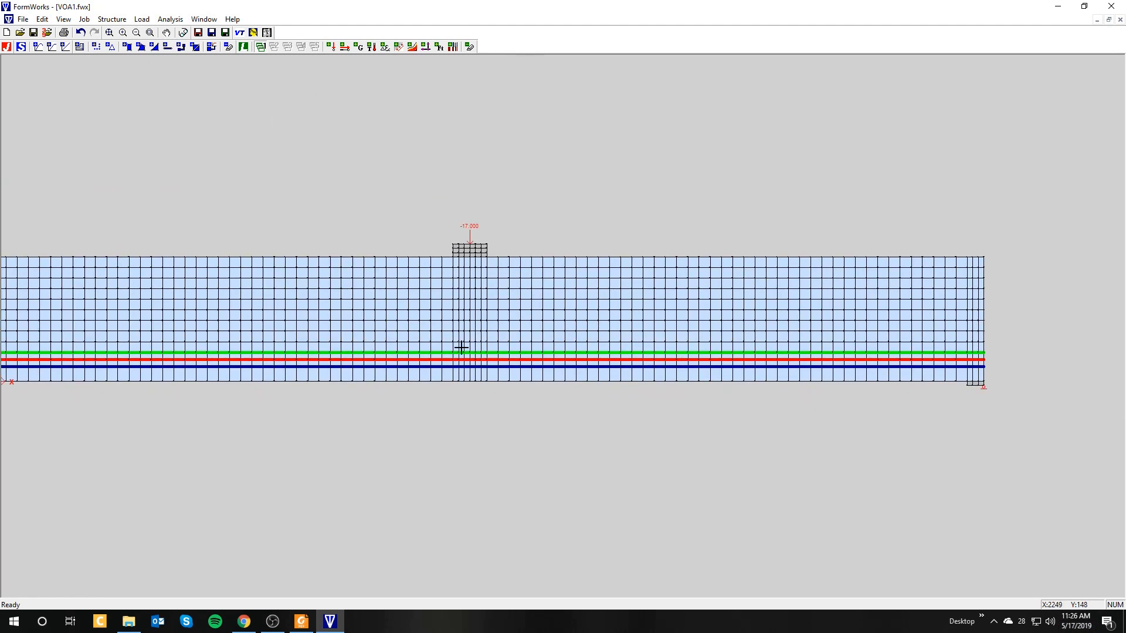
pyautogui.moveTo(422, 382)
pyautogui.mouseDown(button='middle')
pyautogui.moveTo(523, 377)
pyautogui.moveTo(490, 381)
pyautogui.moveTo(426, 363)
pyautogui.mouseUp(button='middle')
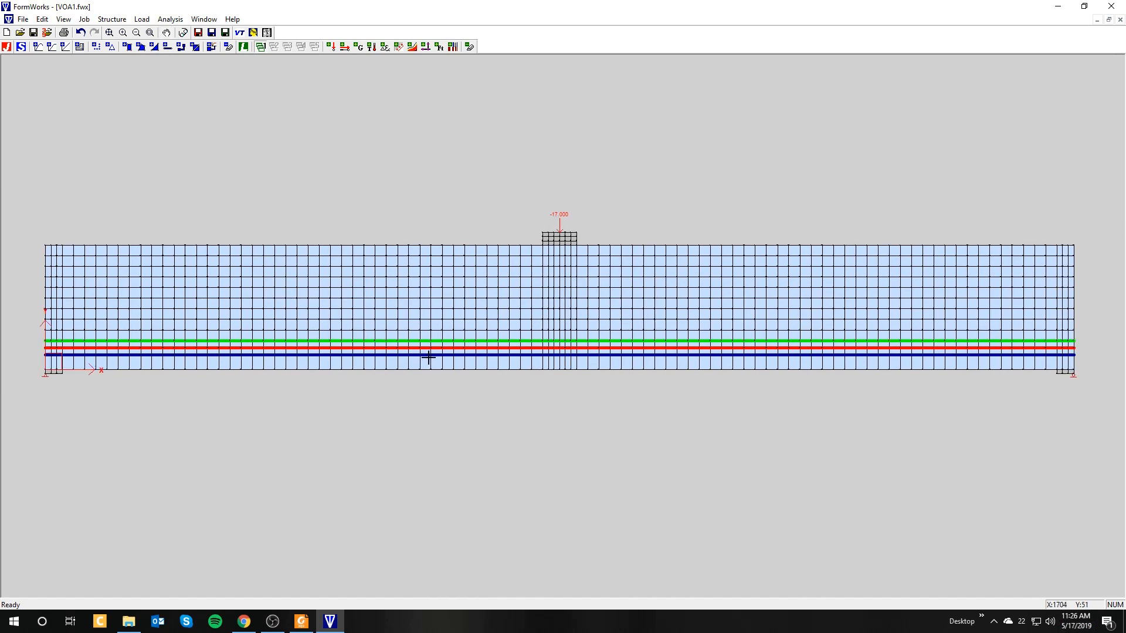
# - Open the job definition, review the Case 1 loading data and choose Monotonic as its load type
pyautogui.click(6, 47)
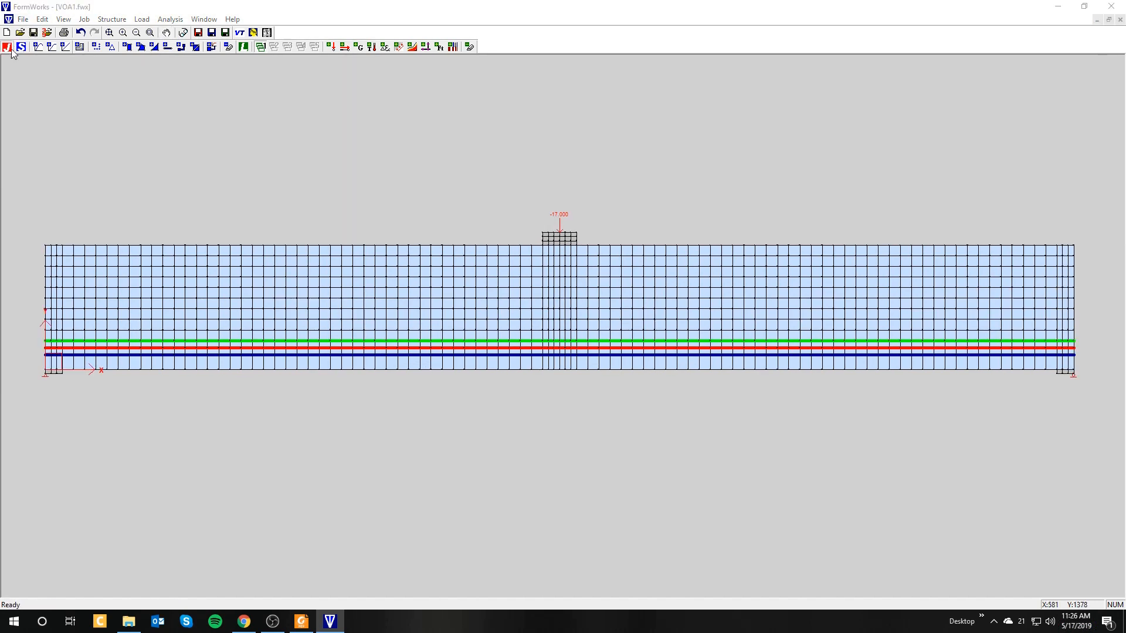
pyautogui.moveTo(455, 122); pyautogui.dragTo(319, 124)
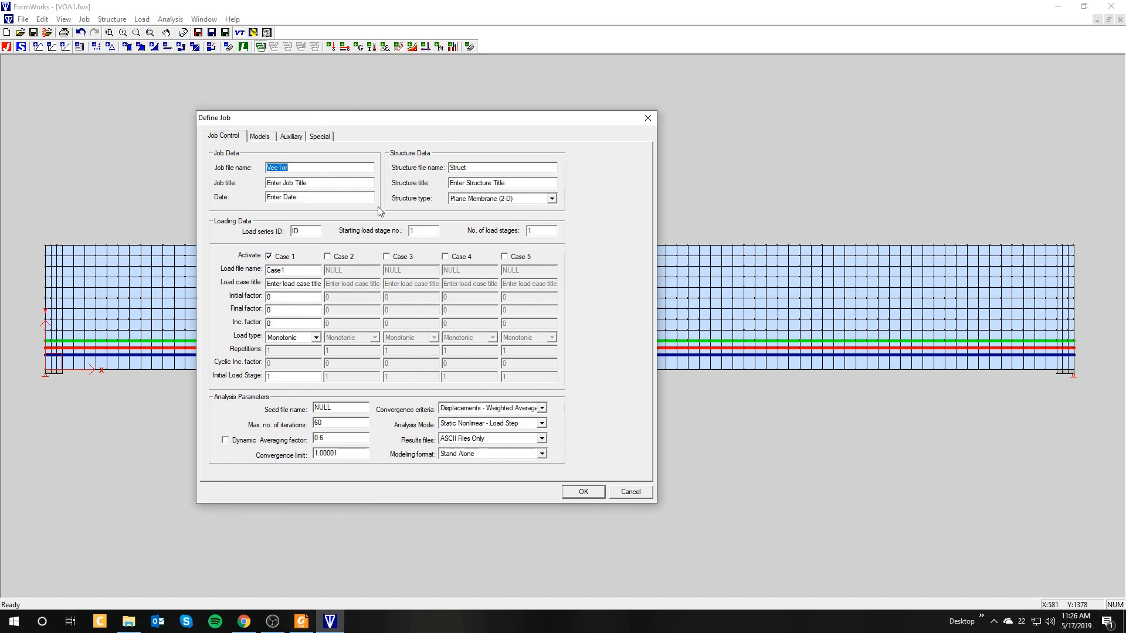
pyautogui.doubleClick(292, 269)
pyautogui.moveTo(280, 285)
pyautogui.mouseDown()
pyautogui.moveTo(322, 284)
pyautogui.moveTo(278, 285)
pyautogui.moveTo(270, 296)
pyautogui.mouseUp()
pyautogui.click(321, 284)
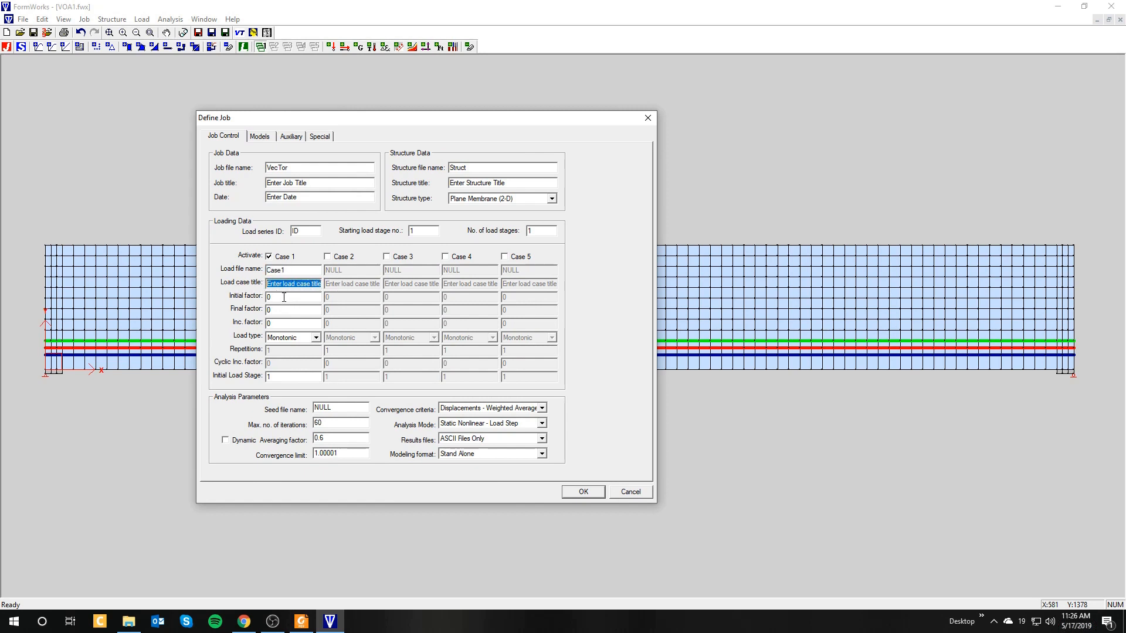
pyautogui.click(268, 297)
pyautogui.click(315, 338)
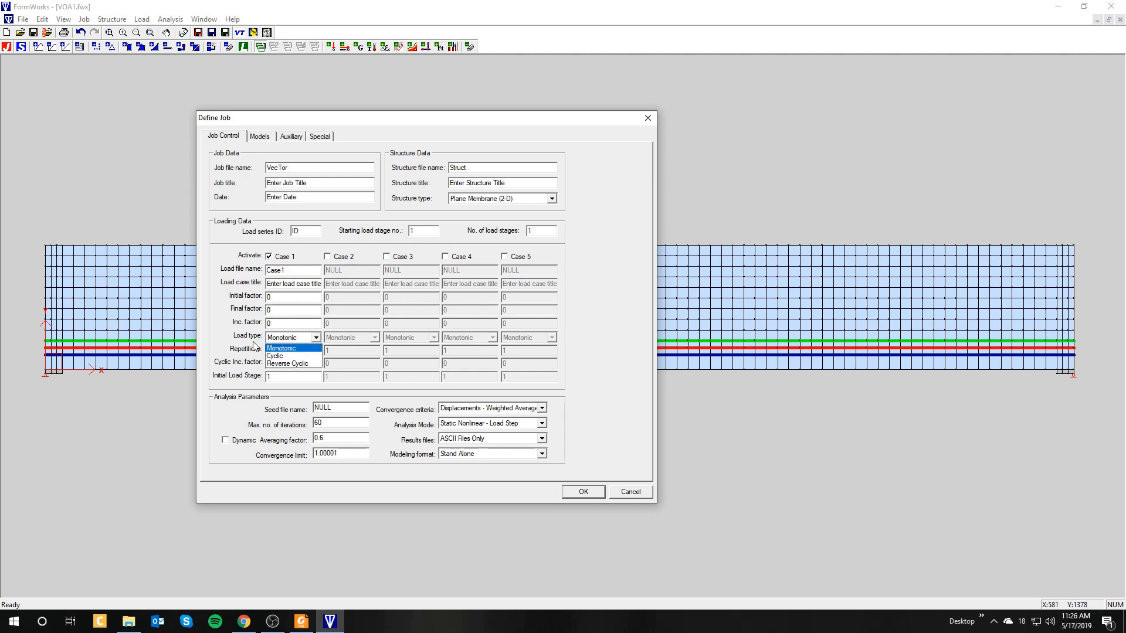
pyautogui.click(287, 347)
pyautogui.moveTo(320, 122)
pyautogui.mouseDown()
pyautogui.moveTo(655, 136)
pyautogui.moveTo(189, 155)
pyautogui.mouseUp()
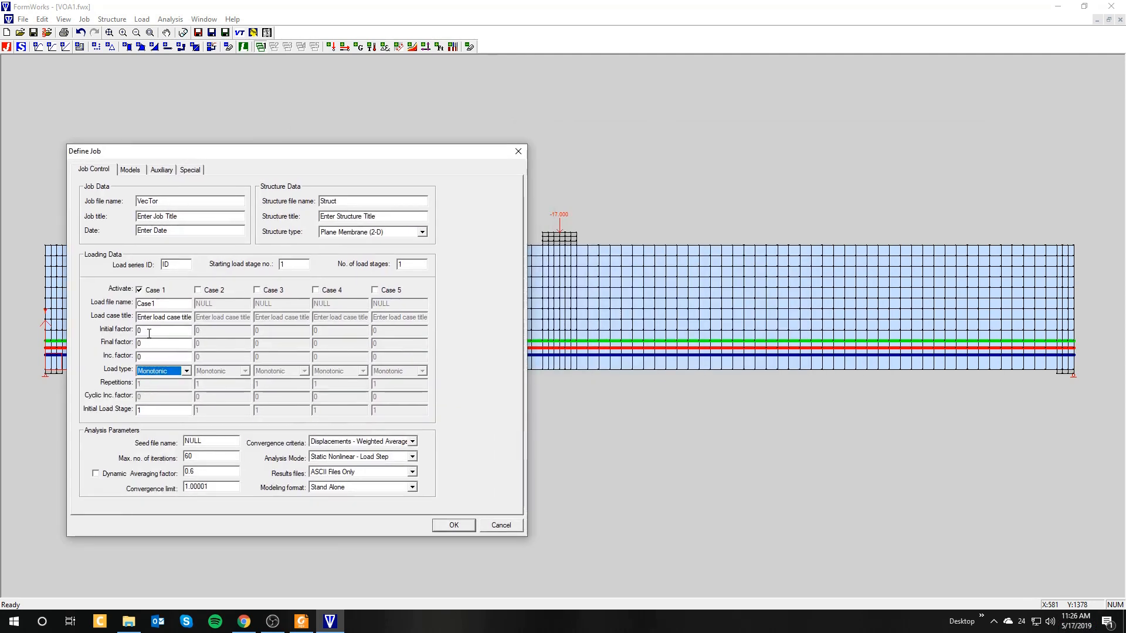
pyautogui.moveTo(149, 333); pyautogui.dragTo(137, 357)
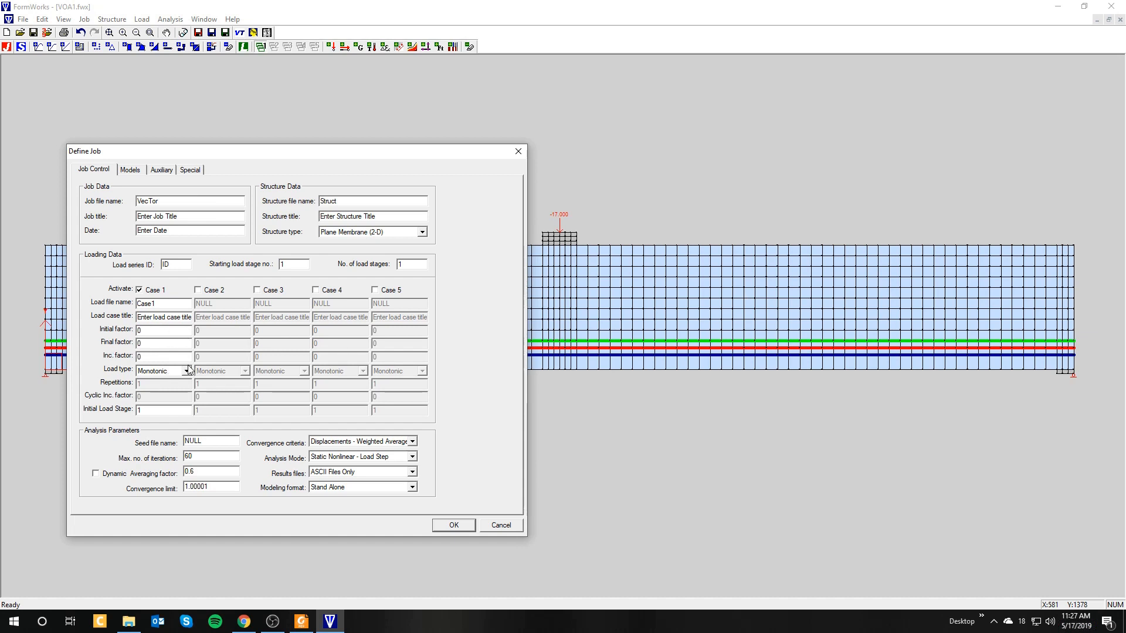
pyautogui.moveTo(351, 157); pyautogui.dragTo(325, 141)
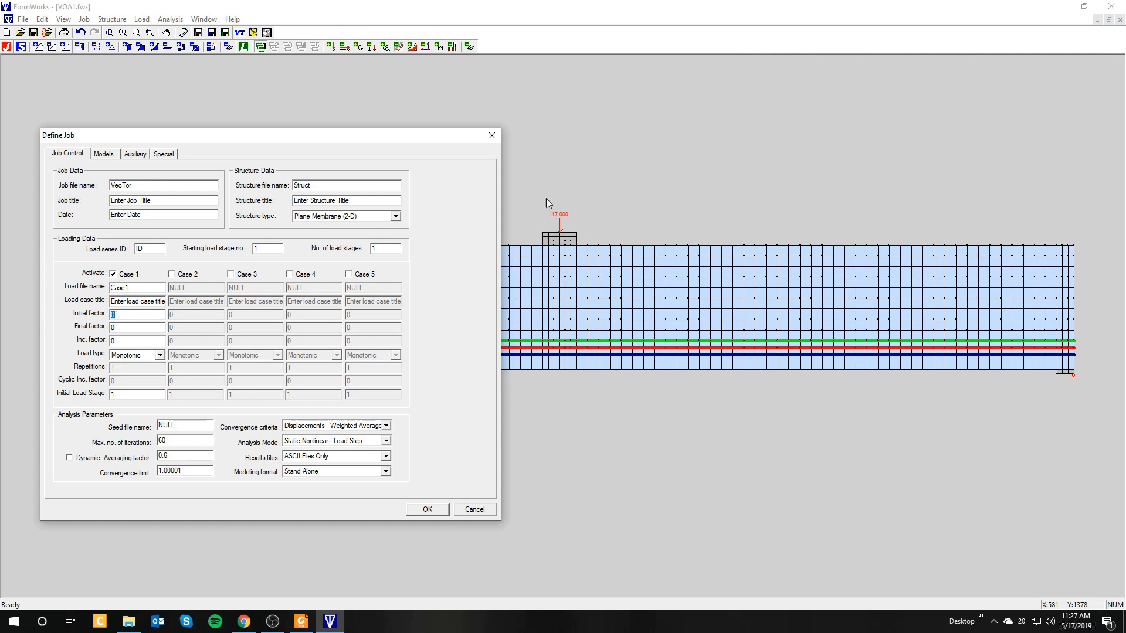
# - Set the initial factor of Case 1 to 0, enter its increment factor and accept the job definition
pyautogui.click(142, 313)
pyautogui.write('0')
pyautogui.press('Tab')
pyautogui.press('Tab')
pyautogui.write('05')
pyautogui.click(433, 511)
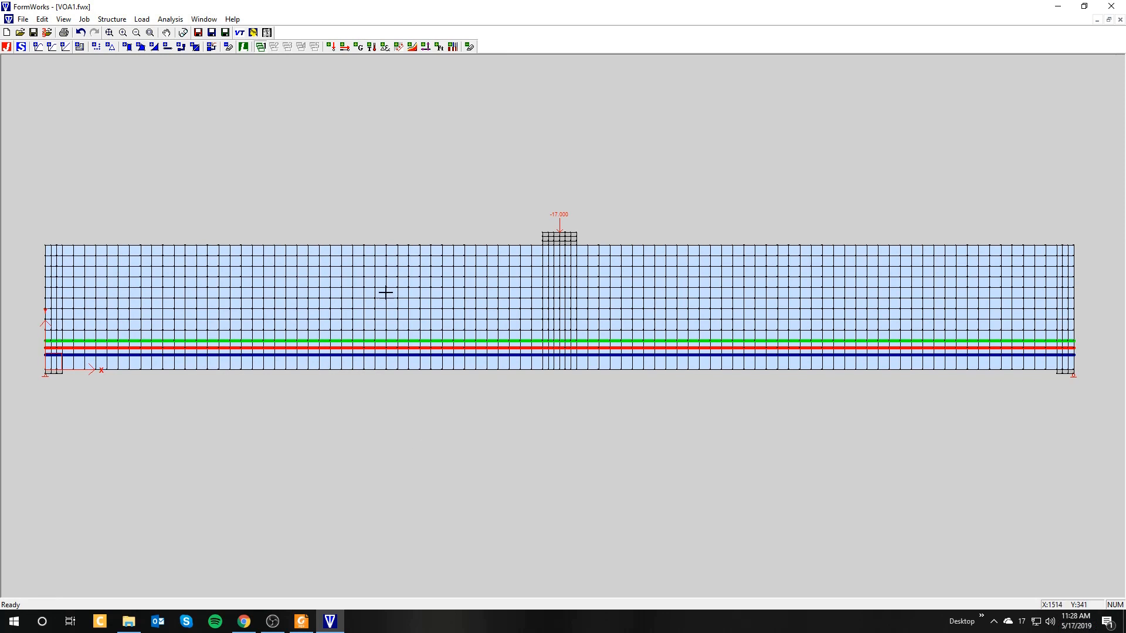
# - Save the job, structure and load files
pyautogui.click(199, 33)
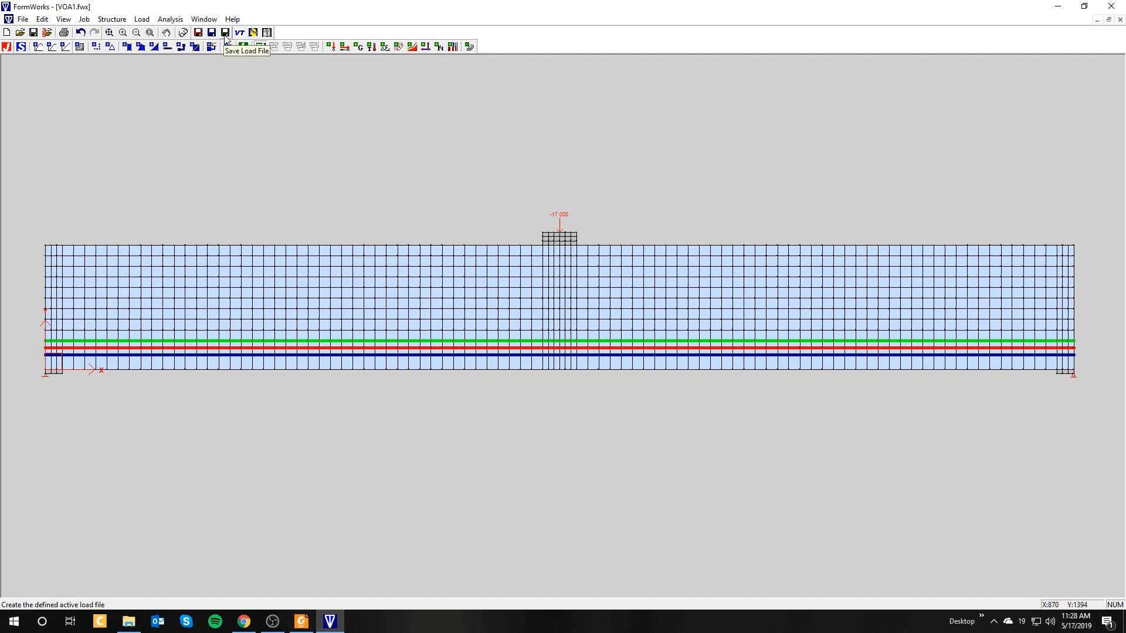
pyautogui.click(198, 33)
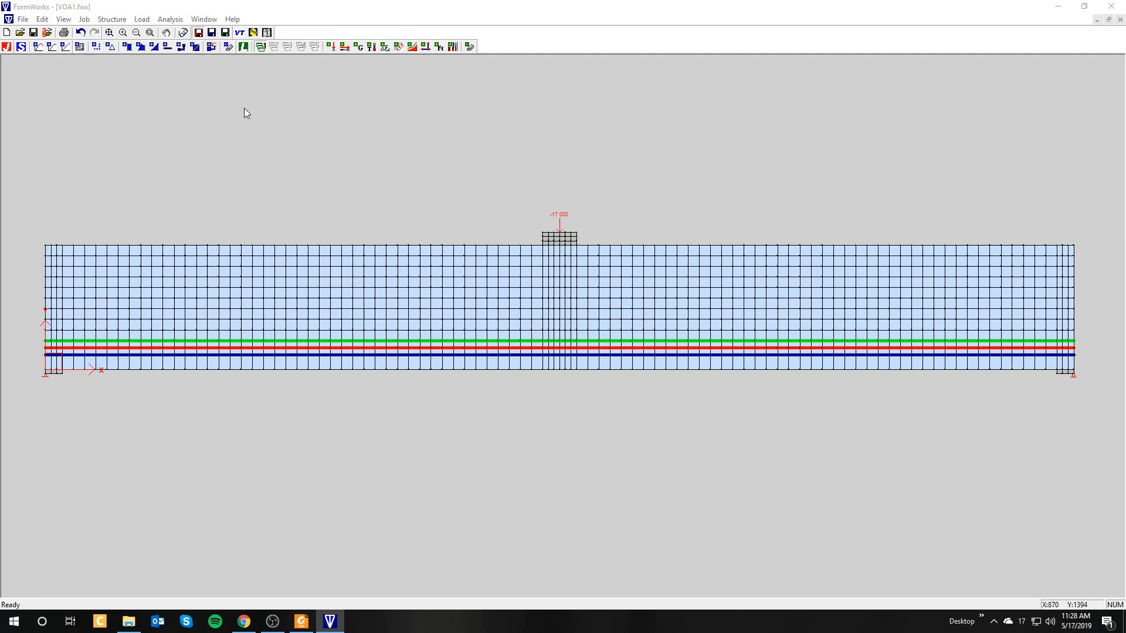
pyautogui.click(832, 453)
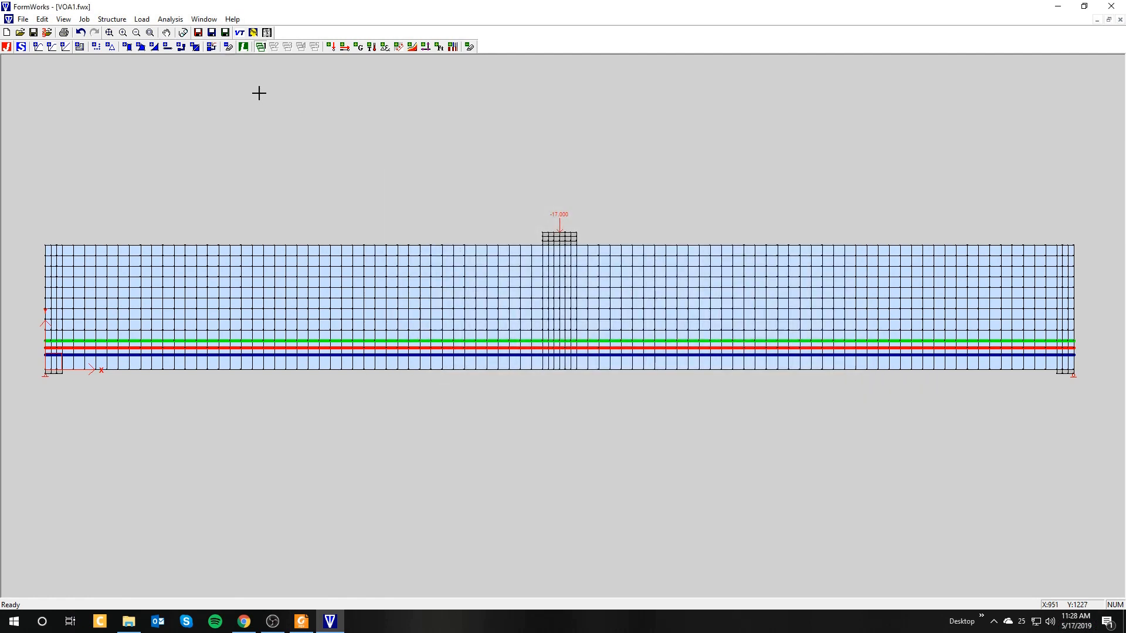
pyautogui.click(211, 33)
pyautogui.click(813, 458)
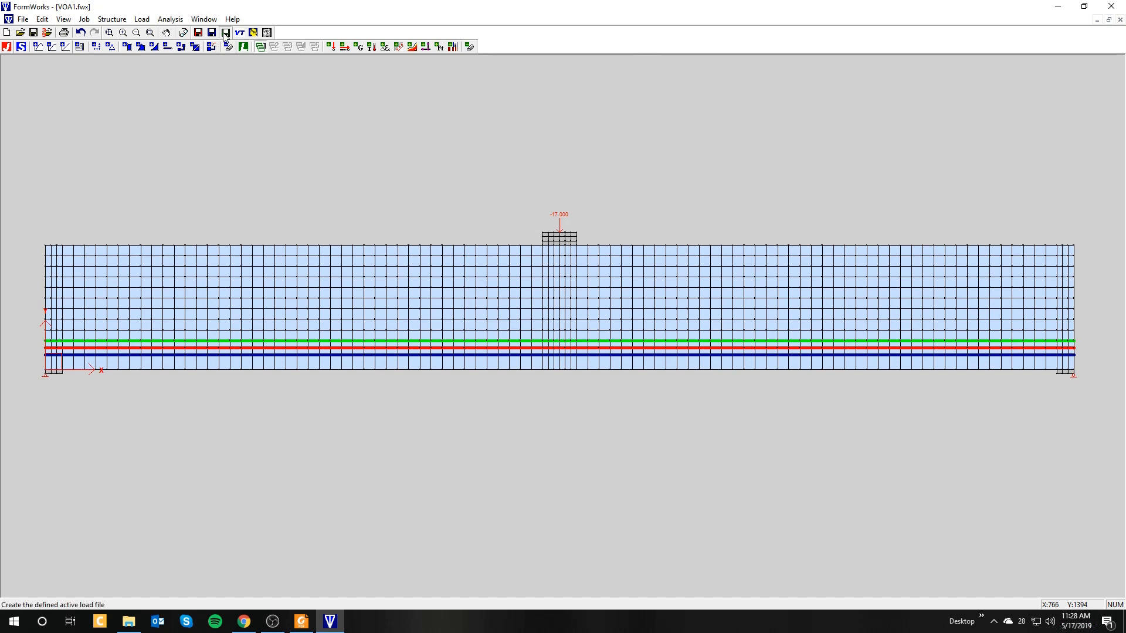
pyautogui.click(225, 33)
pyautogui.click(831, 452)
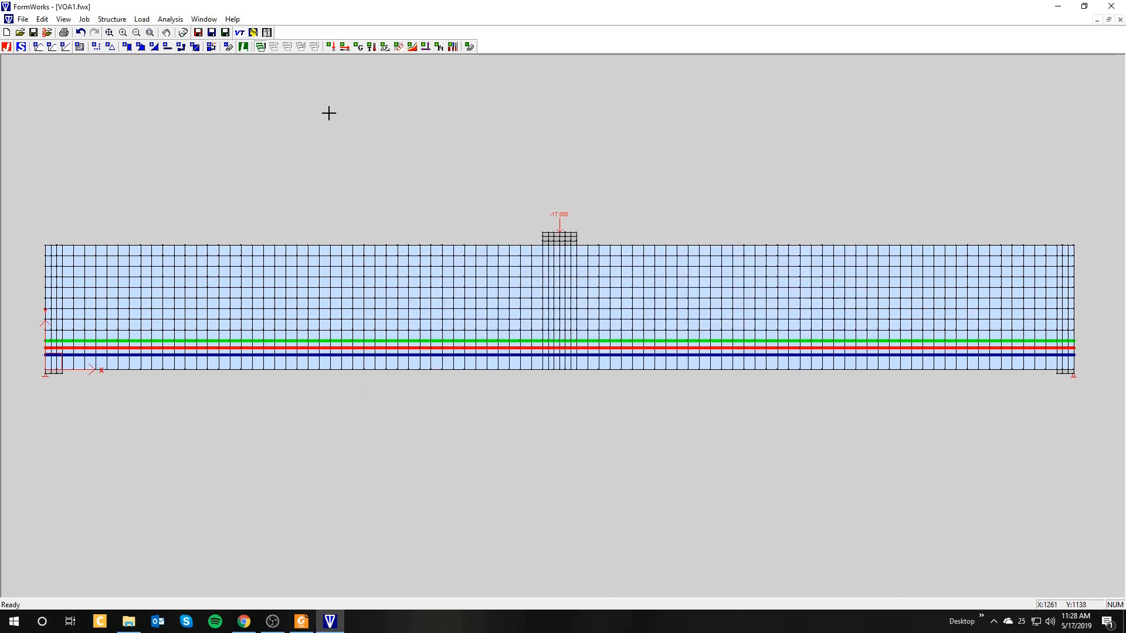